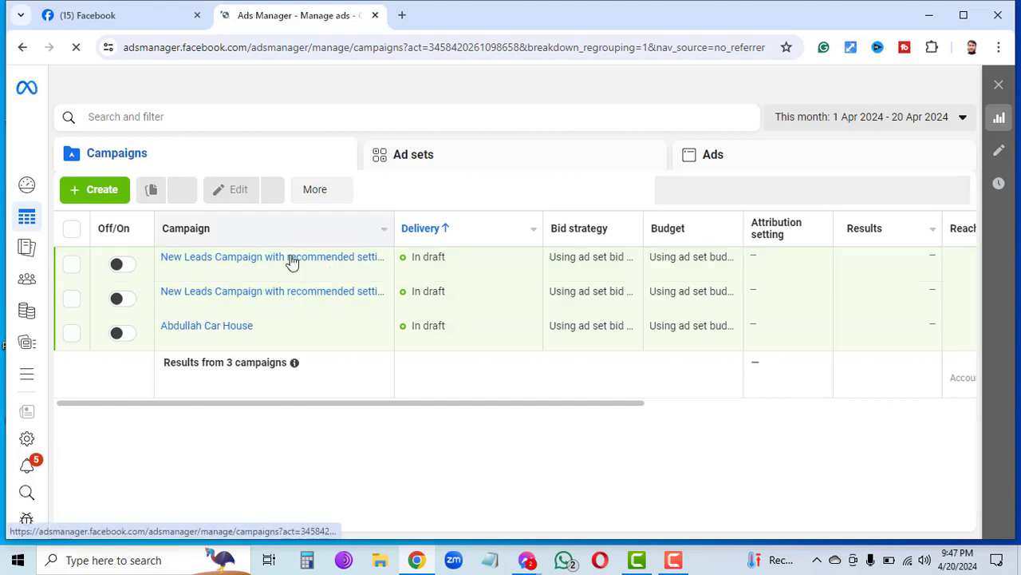
Expand the Ads Manager left navigation rail to reveal all ad account sections.
{"action": "mouse_move", "coordinate": [289, 266]}
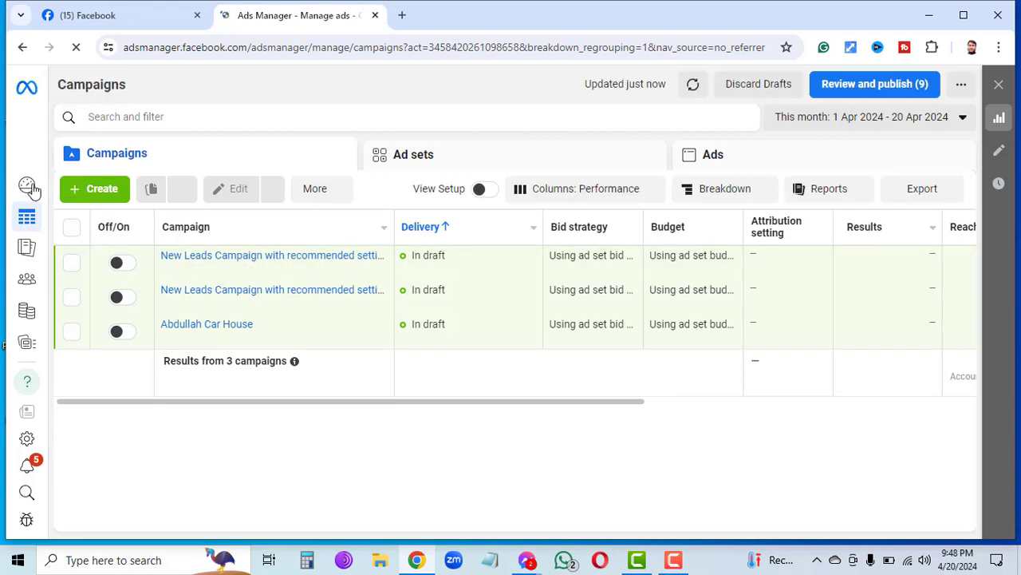
{"action": "mouse_move", "coordinate": [25, 232]}
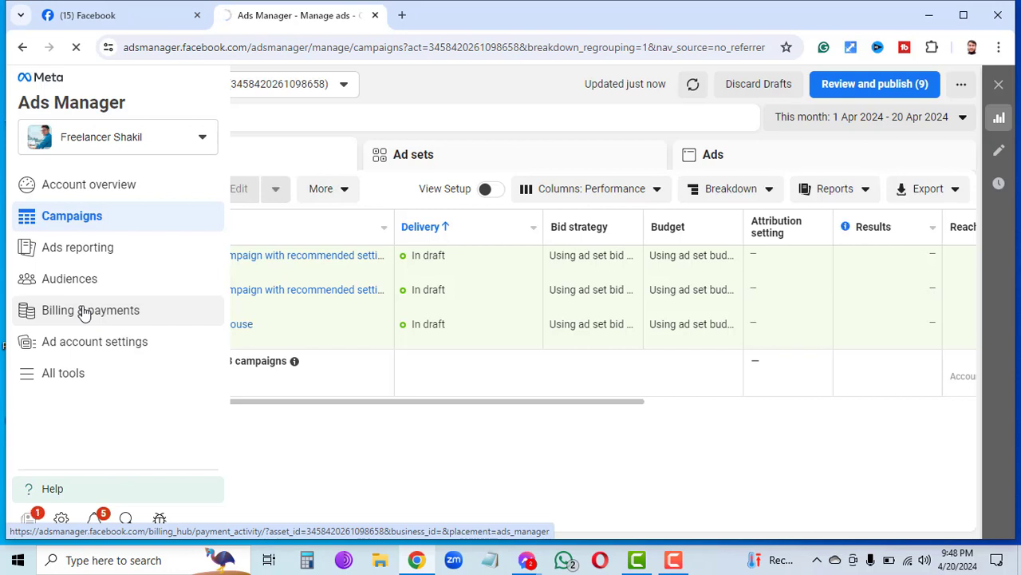
Go to Billing & payments and complete the Payment activity guided tour.
{"action": "left_click", "coordinate": [83, 312]}
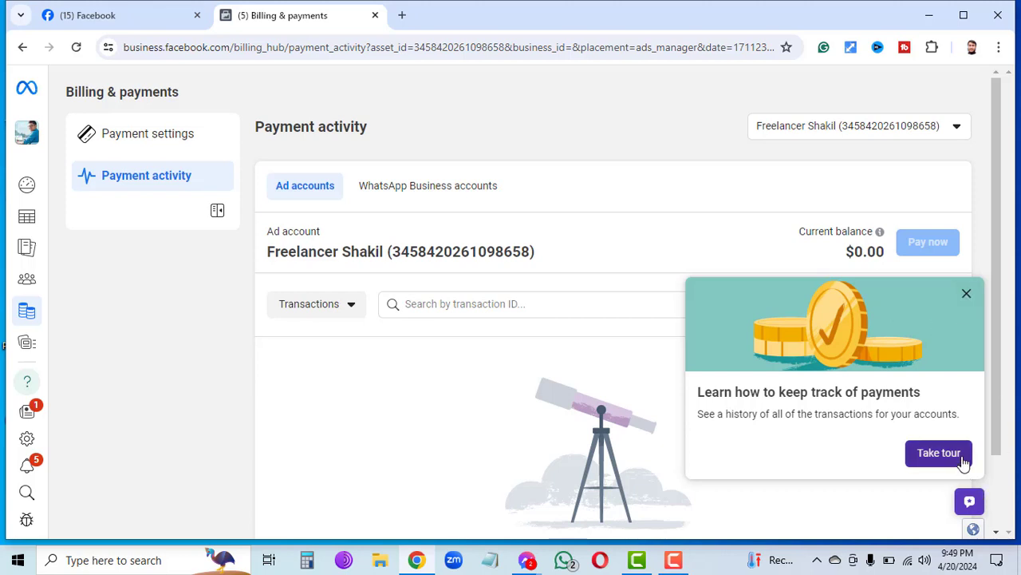
{"action": "left_click", "coordinate": [939, 453]}
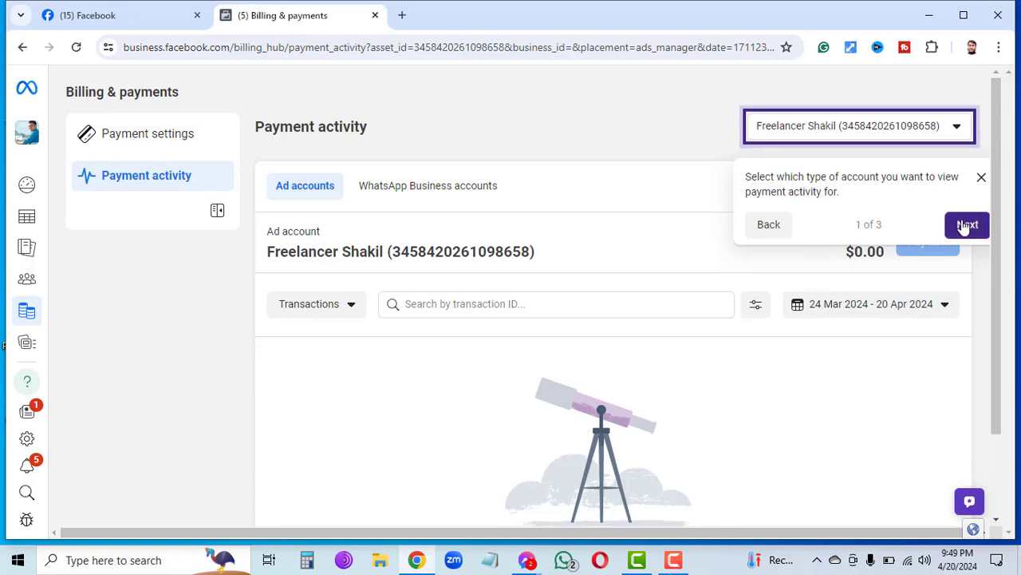
{"action": "left_click", "coordinate": [965, 227]}
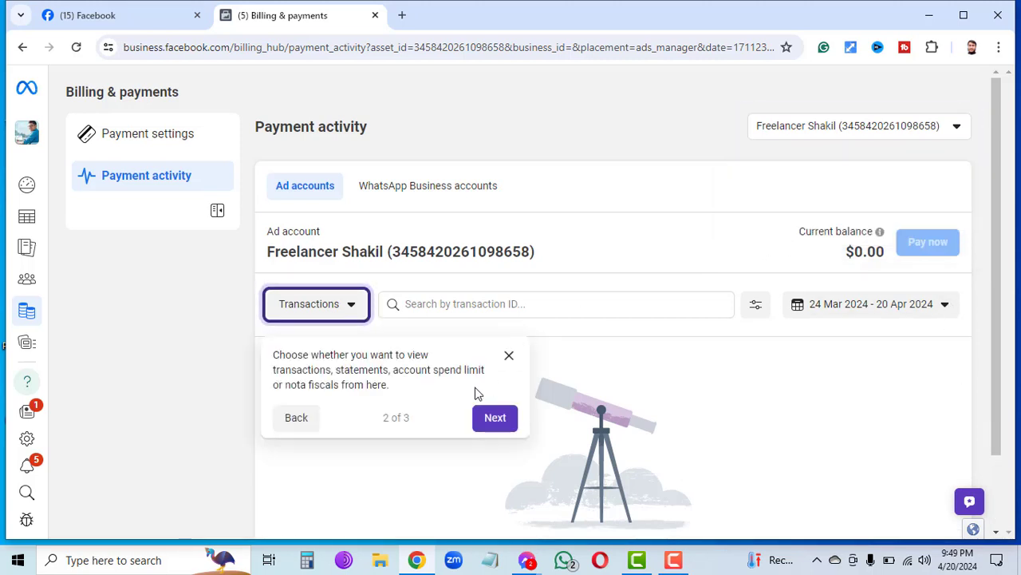
{"action": "left_click", "coordinate": [495, 417]}
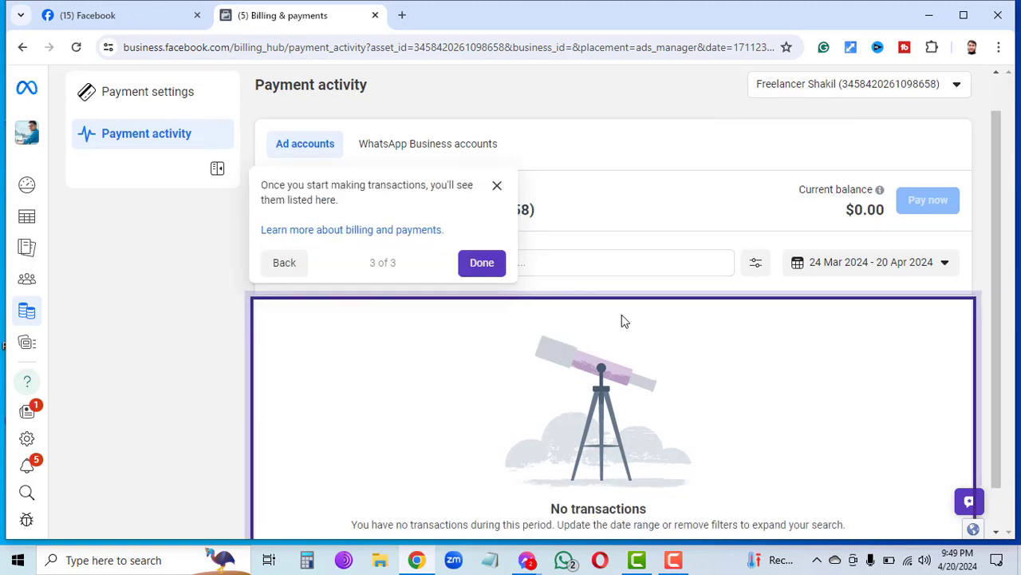
{"action": "left_click", "coordinate": [464, 264]}
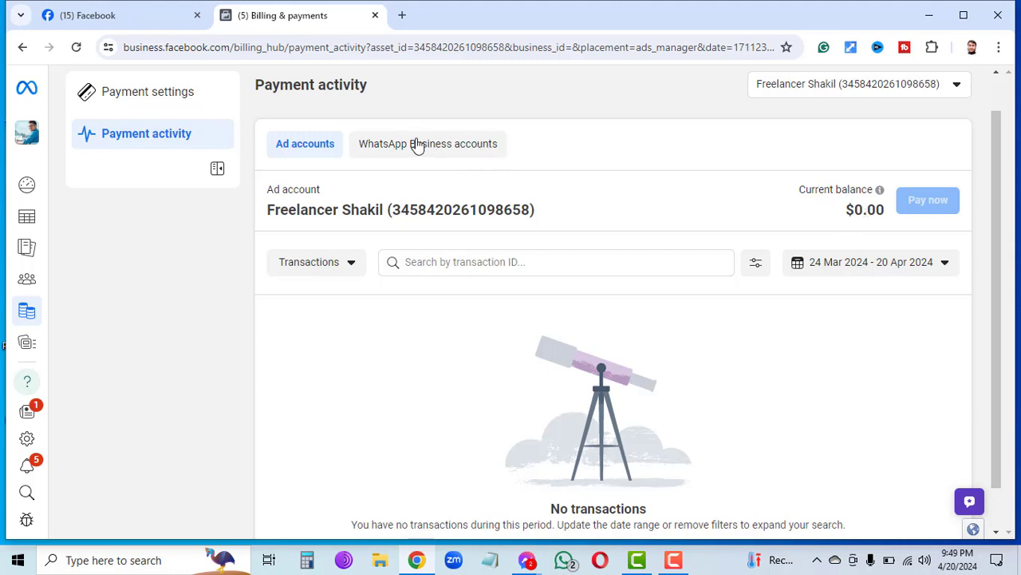
Review Payment activity: $0.00 balance, no transactions for 24 Mar–20 Apr 2024.
{"action": "left_click", "coordinate": [303, 150]}
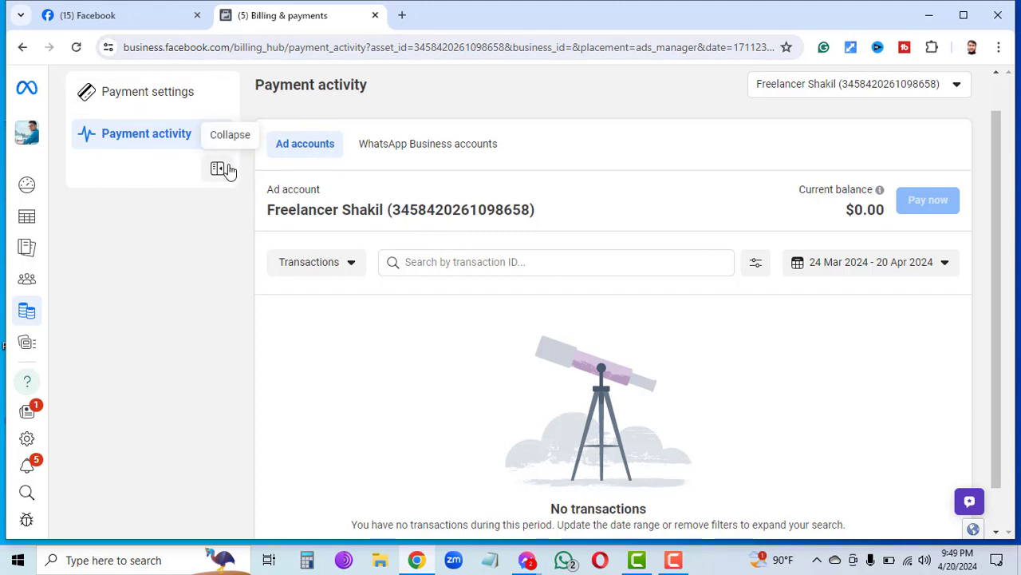
{"action": "left_click", "coordinate": [177, 138]}
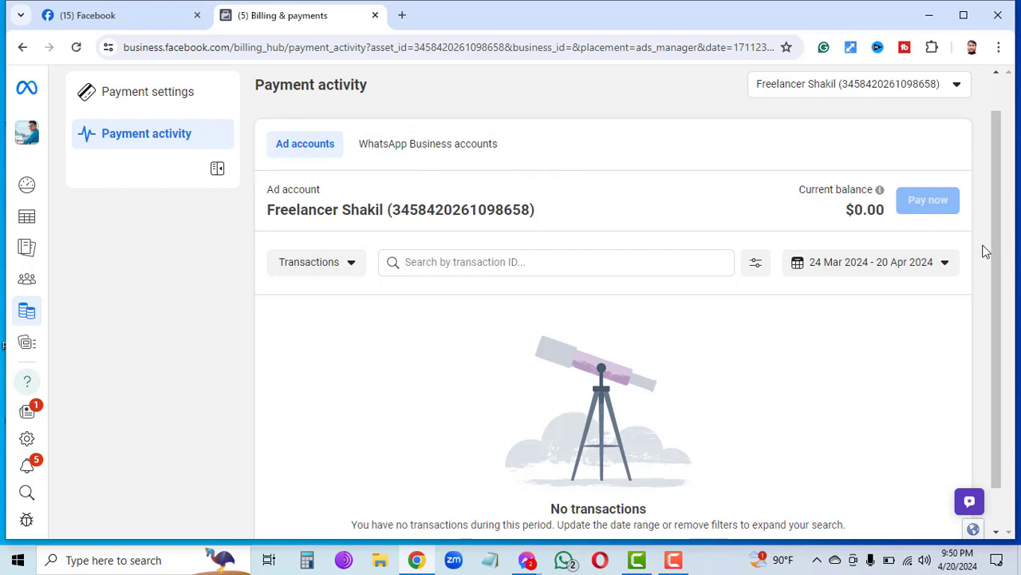
{"action": "scroll", "coordinate": [996, 253], "scroll_direction": "down", "scroll_amount": 1}
{"action": "scroll", "coordinate": [996, 253], "scroll_direction": "down", "scroll_amount": 1}
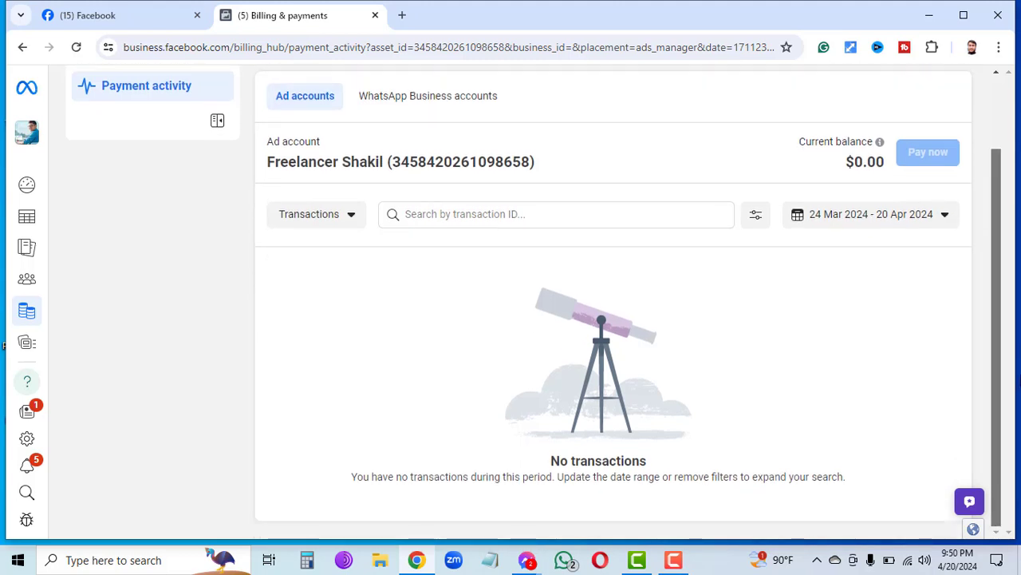
{"action": "scroll", "coordinate": [997, 239], "scroll_direction": "up", "scroll_amount": 2}
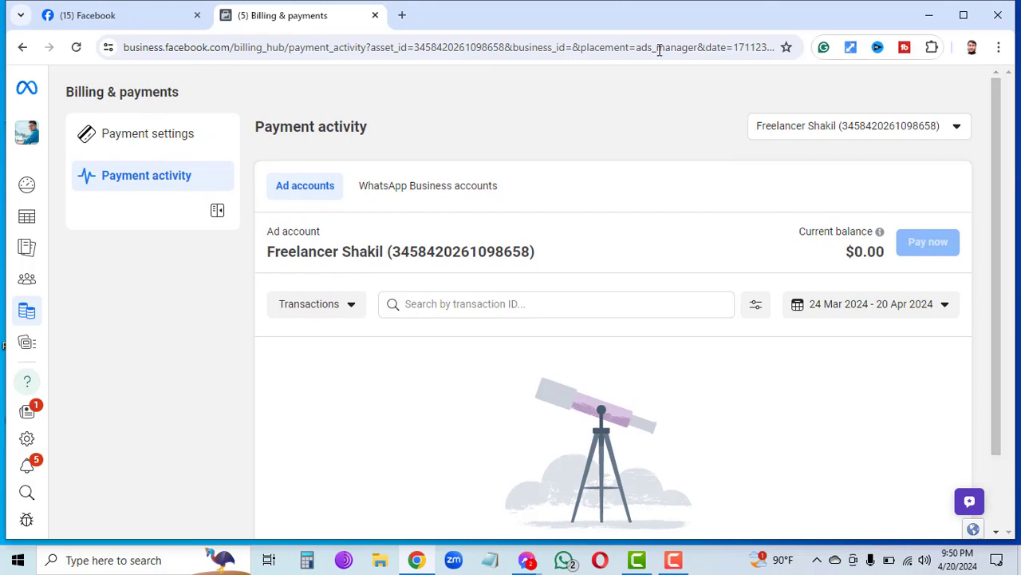
Tour the Payment settings showing a $2.00 threshold, then open a new Chrome tab.
{"action": "left_click", "coordinate": [144, 136]}
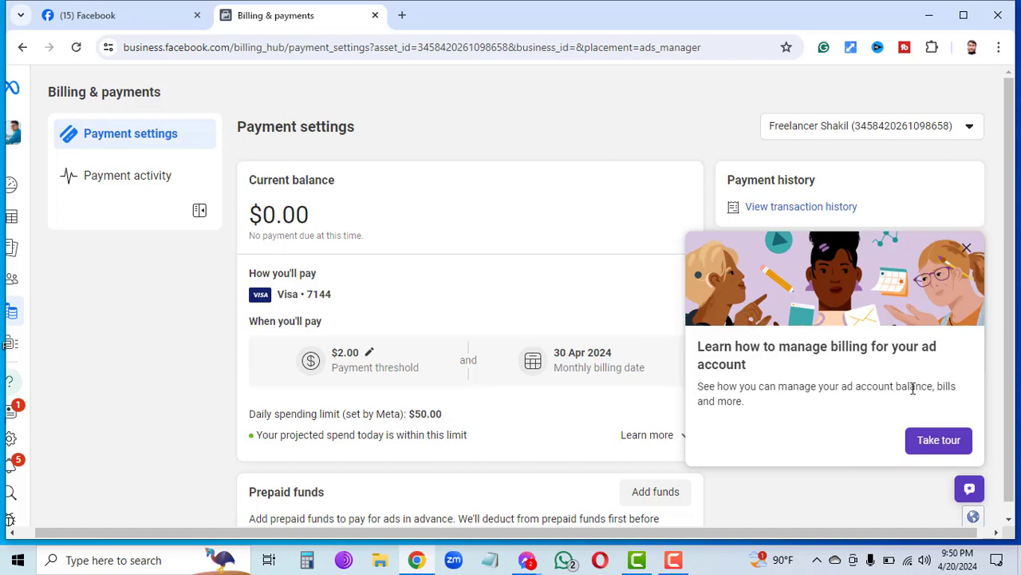
{"action": "left_click", "coordinate": [940, 441]}
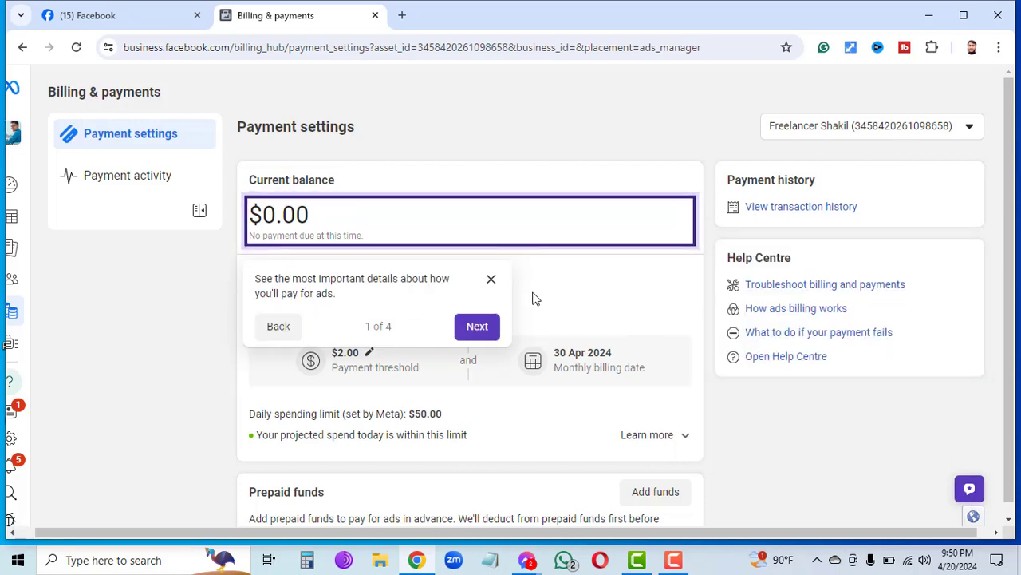
{"action": "left_click", "coordinate": [482, 326]}
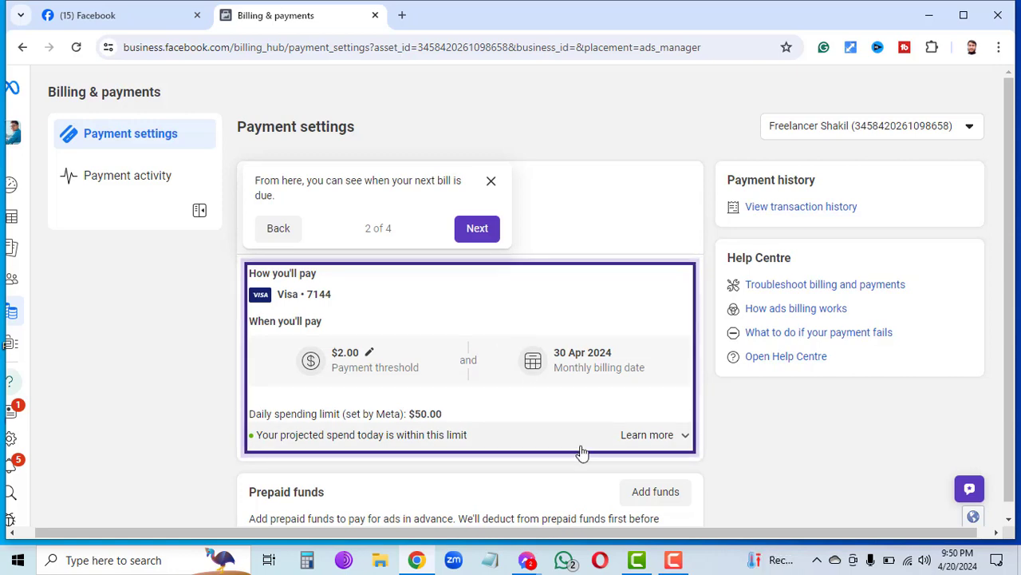
{"action": "left_click", "coordinate": [401, 17]}
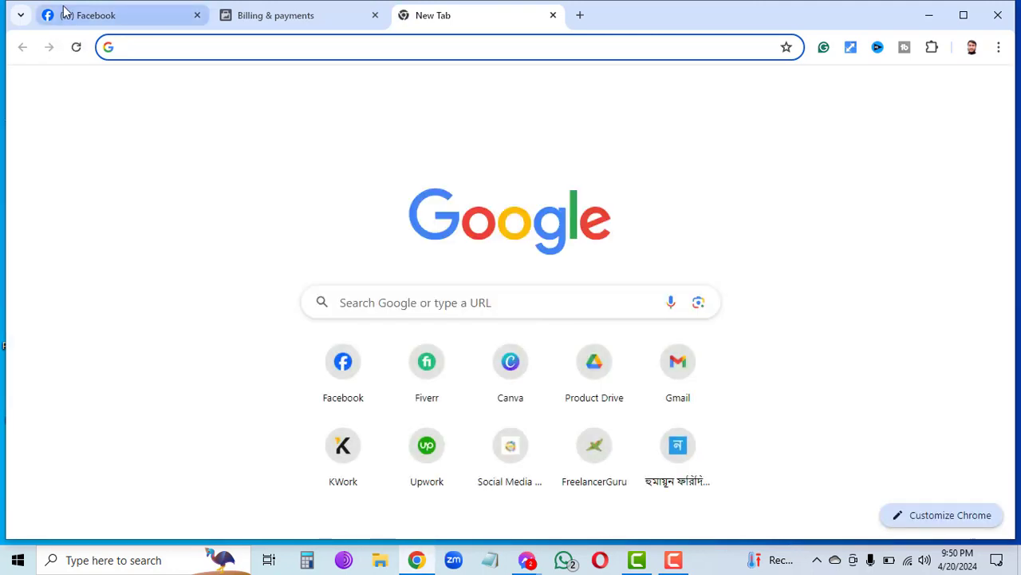
Log out of Facebook and sign back in using a different saved Chrome login.
{"action": "left_click", "coordinate": [66, 12]}
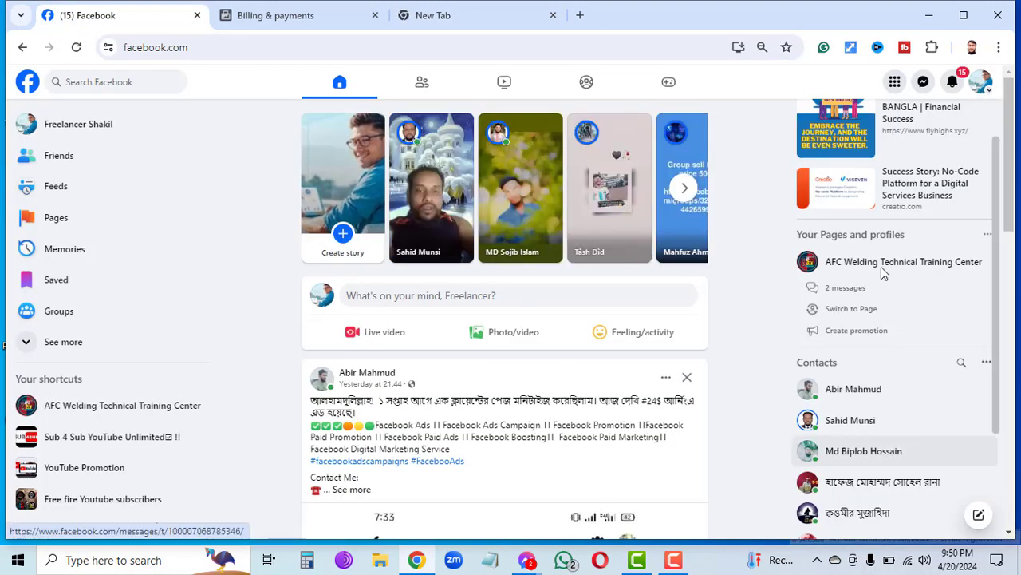
{"action": "left_click", "coordinate": [990, 84]}
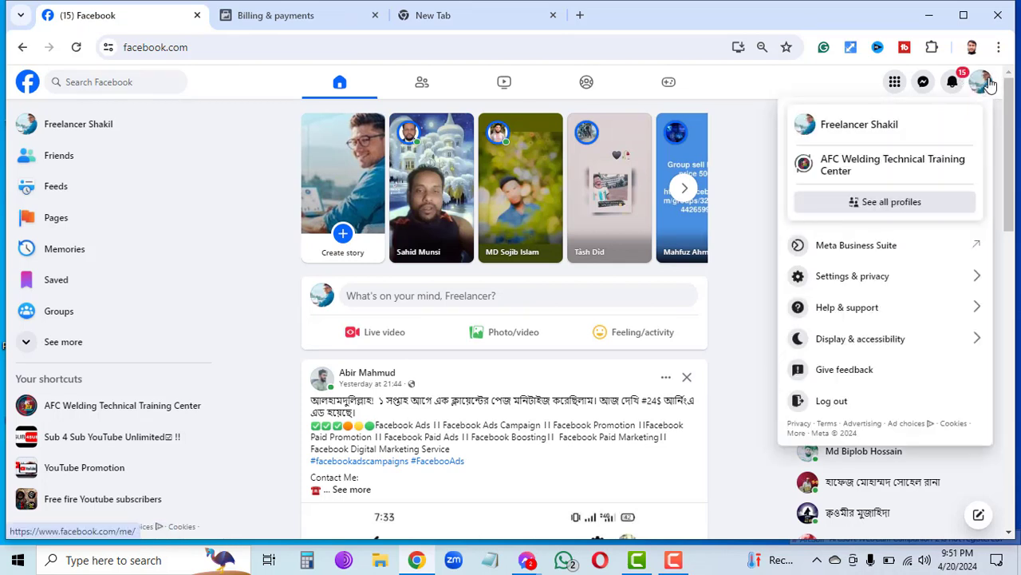
{"action": "left_click", "coordinate": [838, 410]}
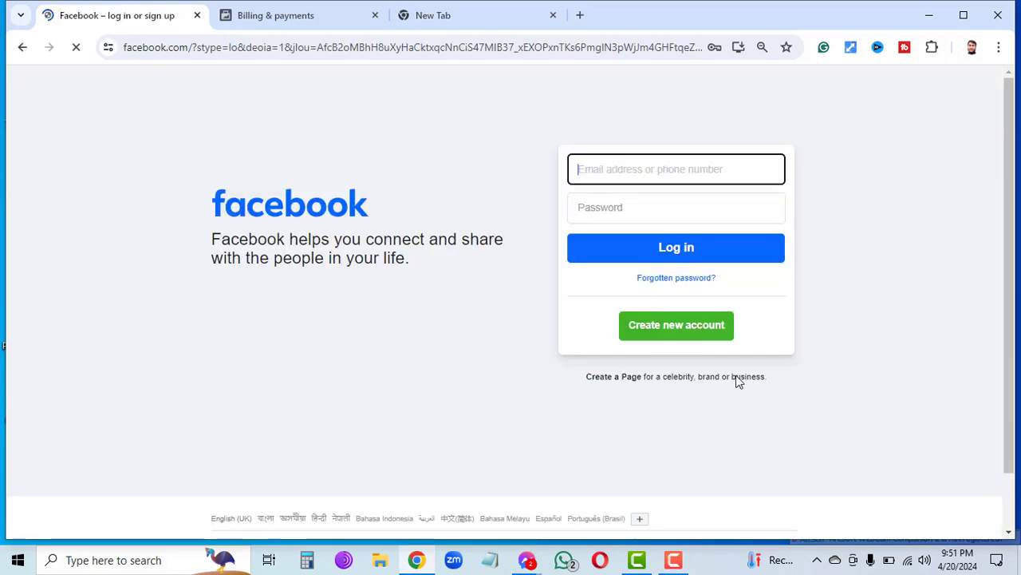
{"action": "left_click", "coordinate": [683, 168]}
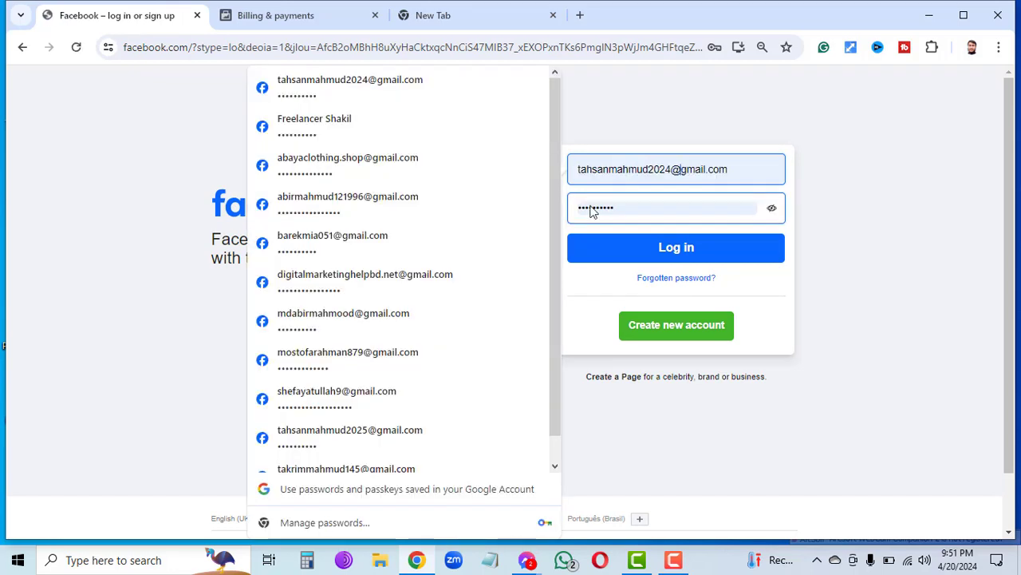
{"action": "left_click", "coordinate": [357, 292]}
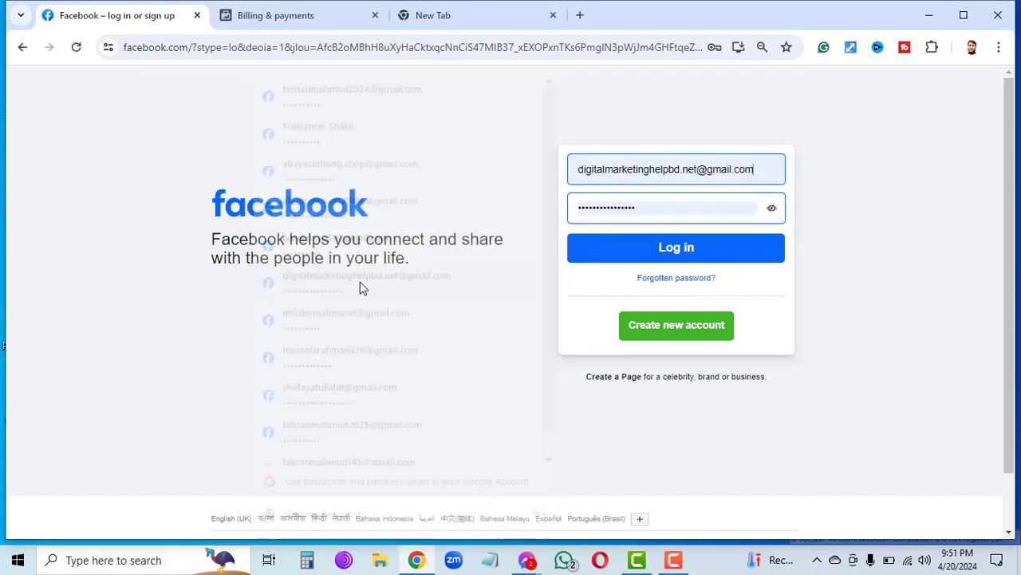
{"action": "left_click", "coordinate": [584, 243]}
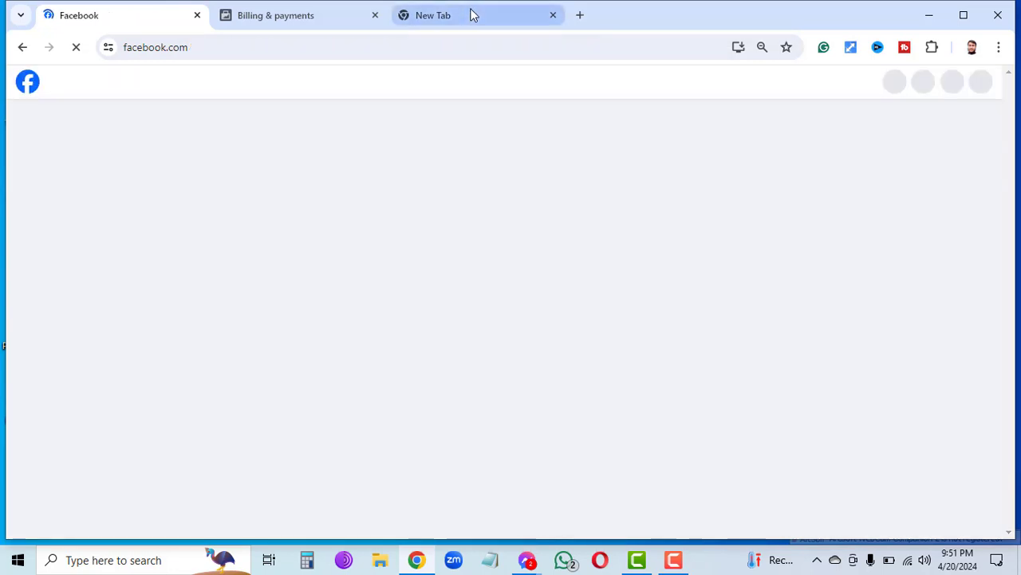
Load facebook.com/adsmanager in the new tab and accept the Non-discrimination Policy.
{"action": "left_click", "coordinate": [472, 14]}
{"action": "type", "text": "f"}
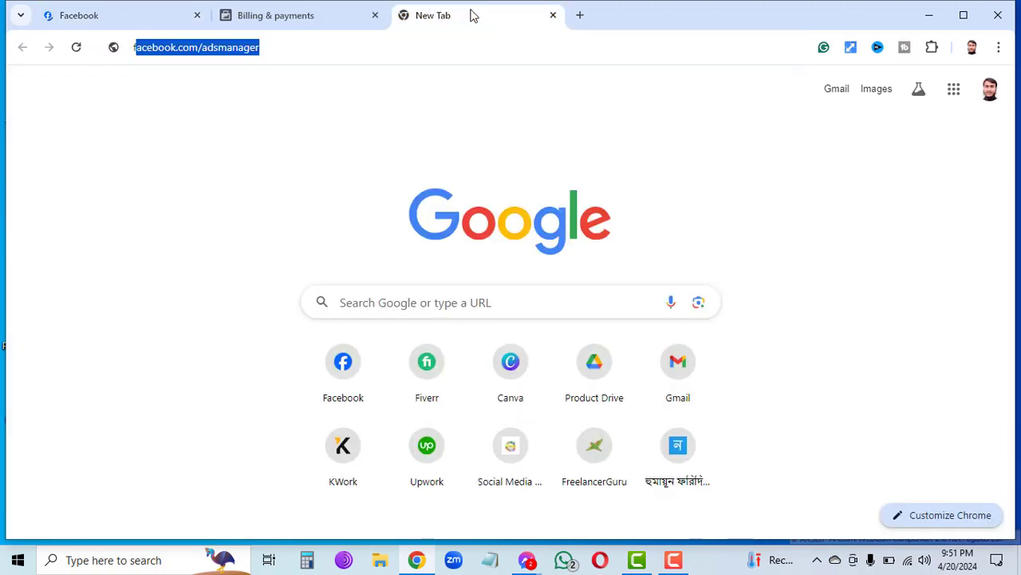
{"action": "key", "text": "Return"}
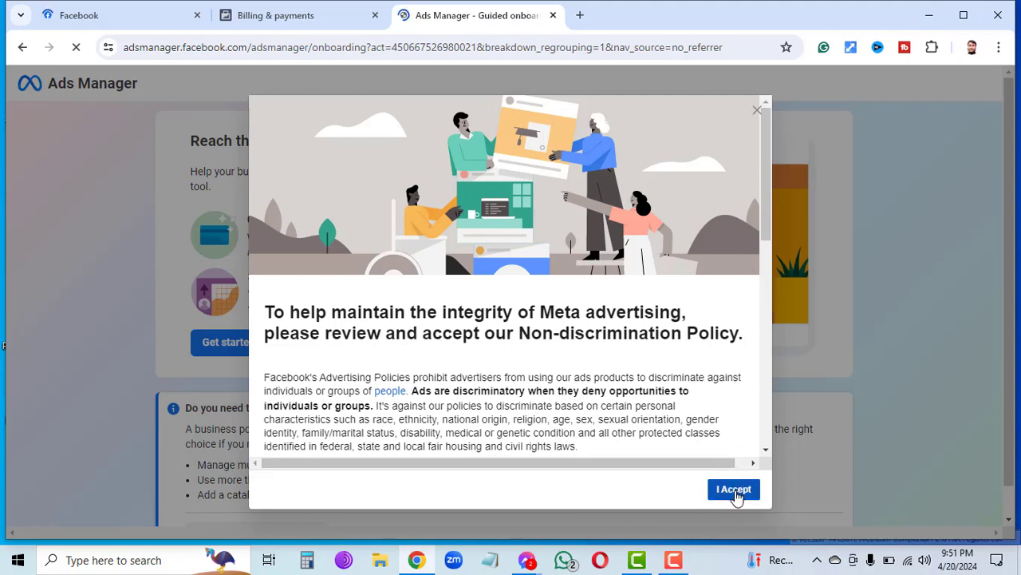
{"action": "left_click", "coordinate": [735, 490]}
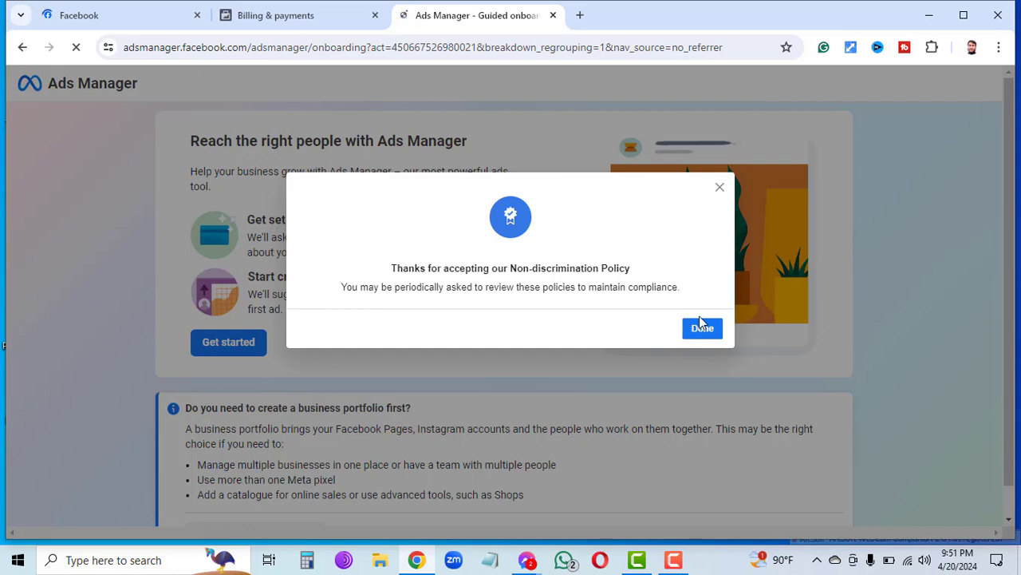
{"action": "left_click", "coordinate": [704, 329]}
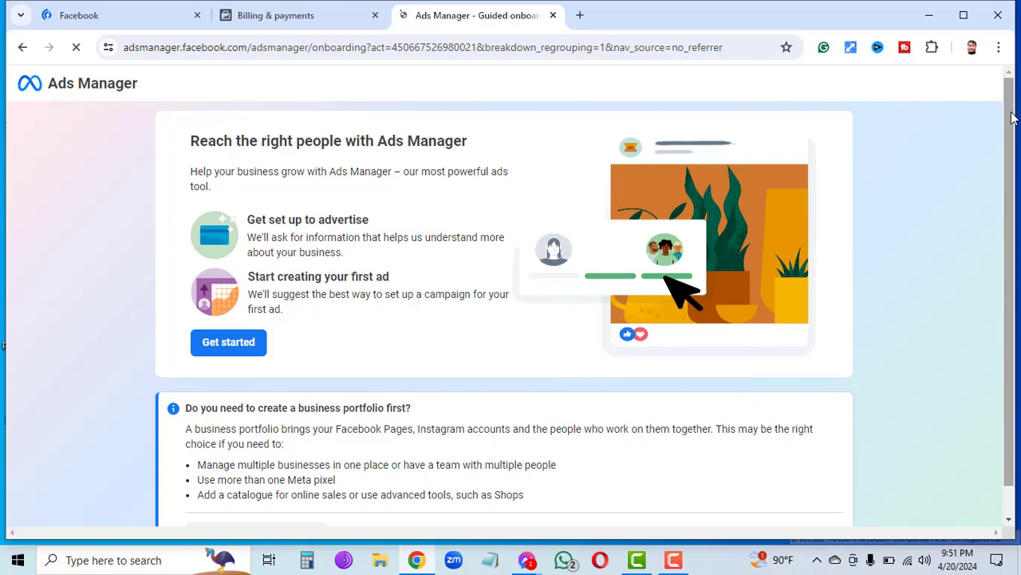
Scroll through the Ads Manager onboarding page and launch Get started.
{"action": "scroll", "coordinate": [1011, 120], "scroll_direction": "down", "scroll_amount": 1}
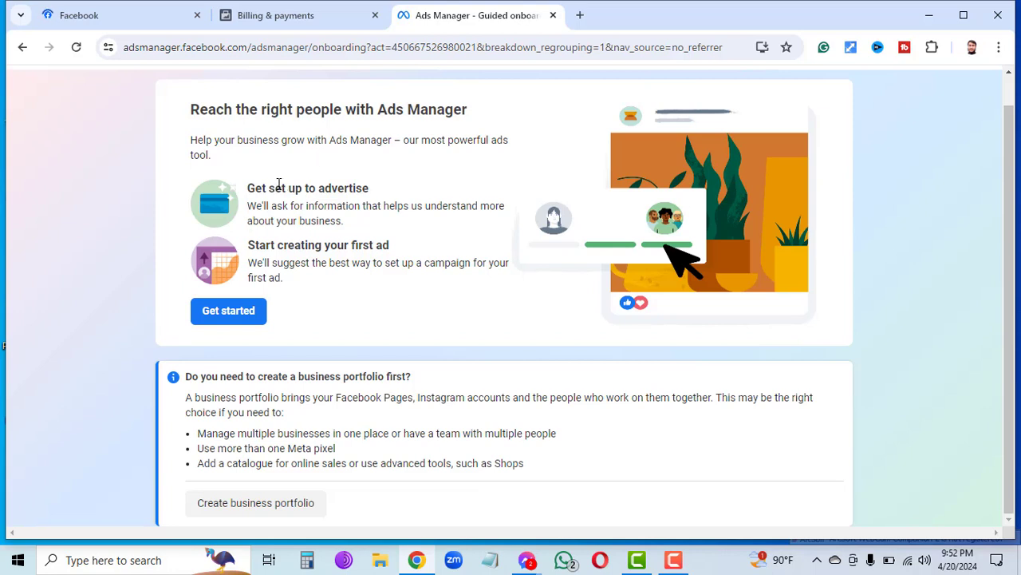
{"action": "left_click_drag", "start_coordinate": [276, 186], "coordinate": [349, 208]}
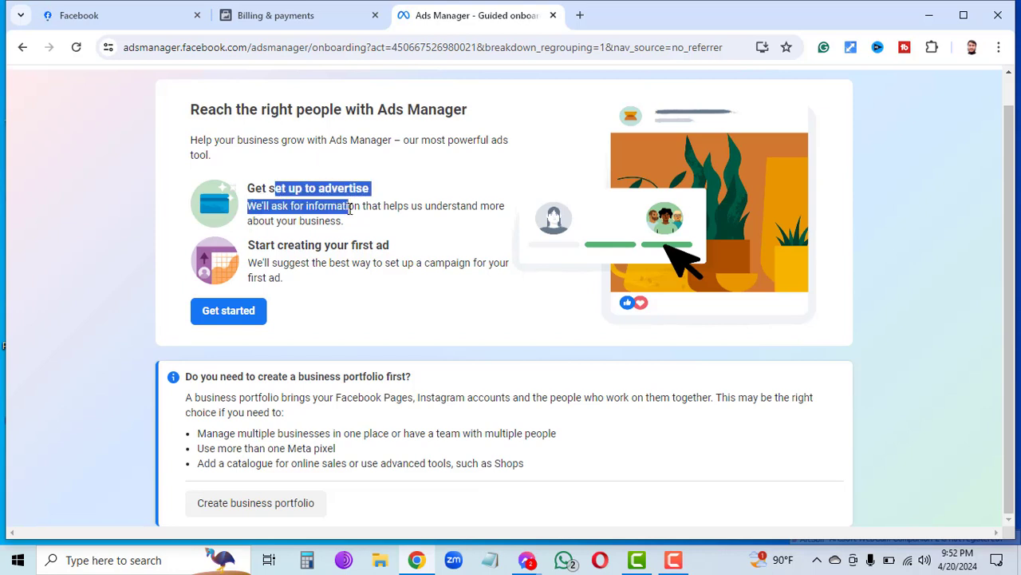
{"action": "left_click", "coordinate": [307, 313]}
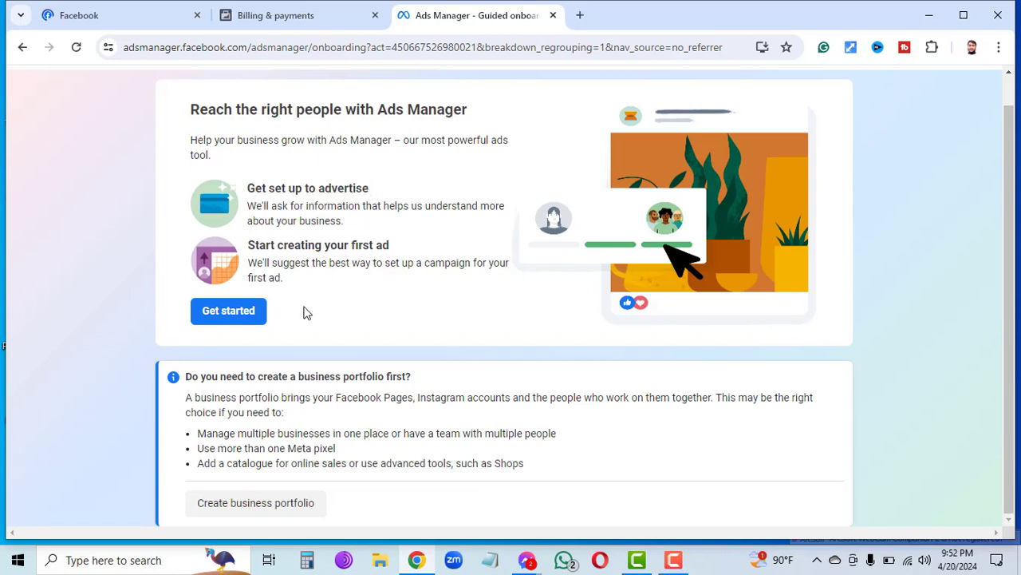
{"action": "left_click", "coordinate": [252, 318]}
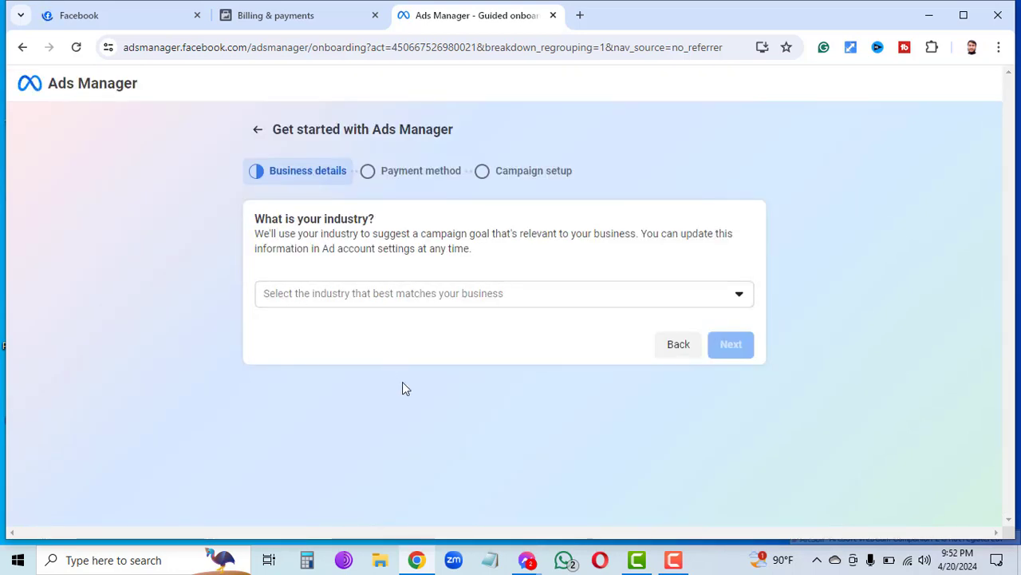
Choose E-commerce as the business industry and submit the business details.
{"action": "left_click", "coordinate": [724, 295]}
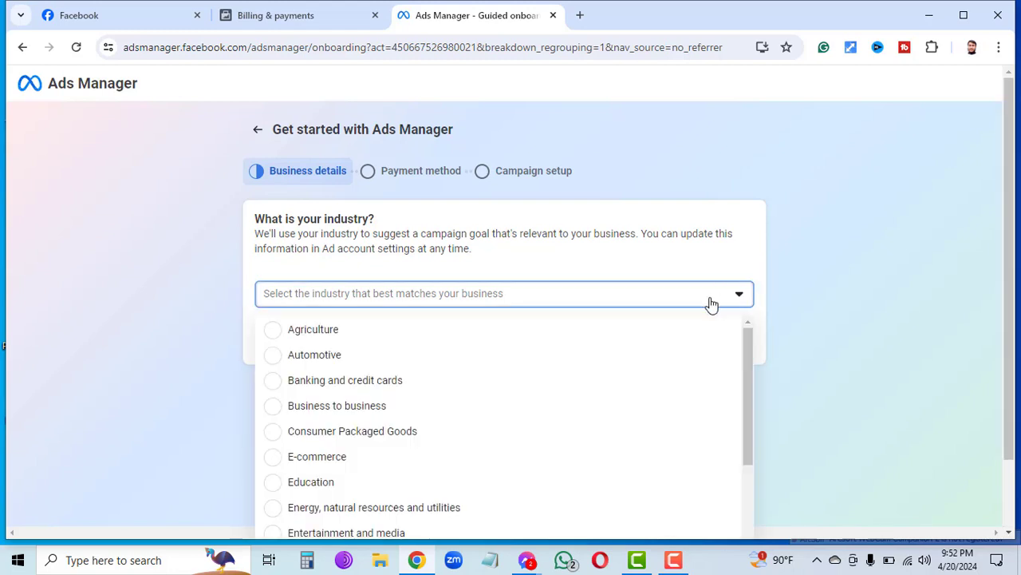
{"action": "left_click", "coordinate": [291, 460]}
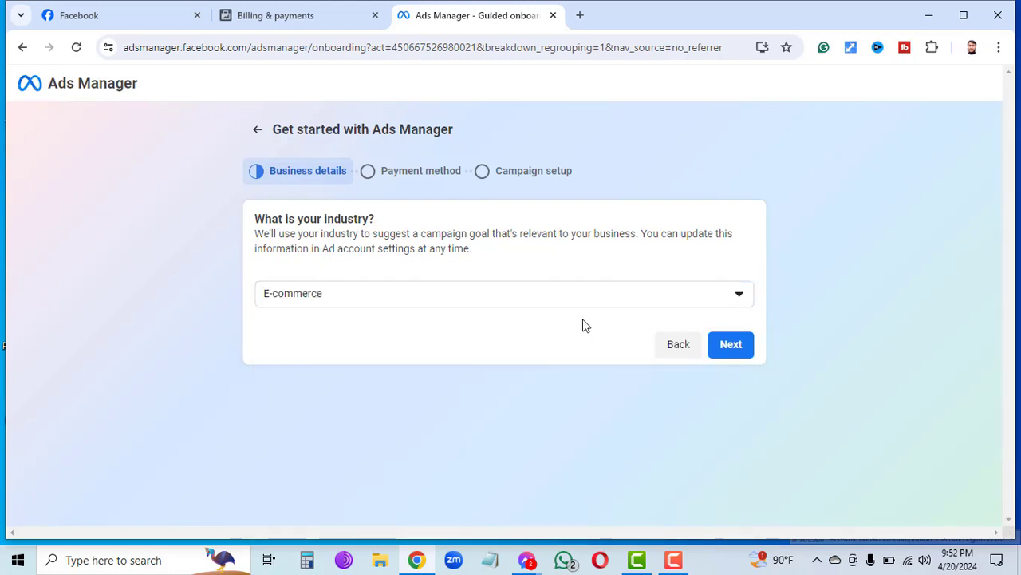
{"action": "left_click", "coordinate": [746, 346]}
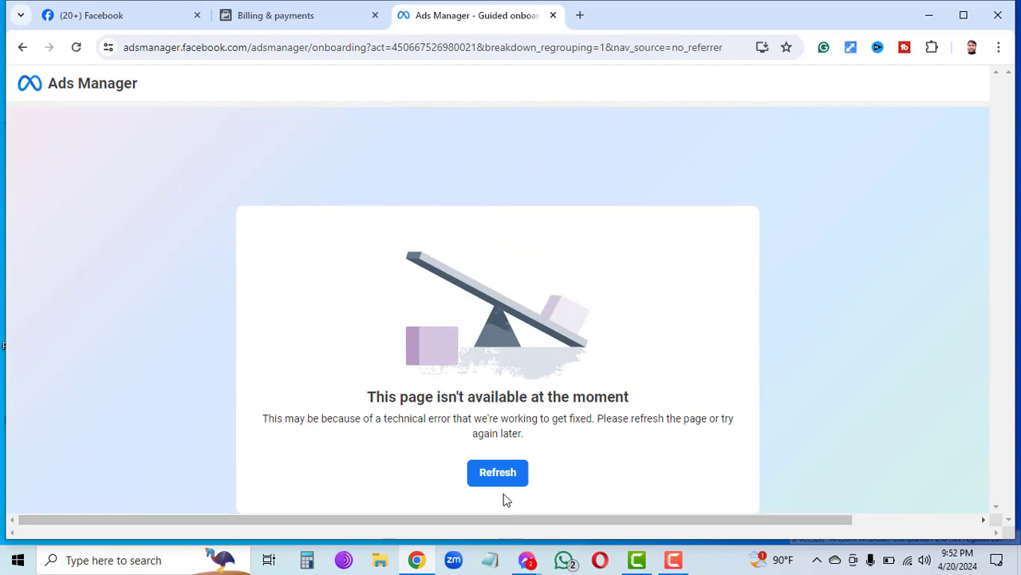
Refresh the unavailable setup page twice, dismissing the continue-setup prompt in between.
{"action": "left_click", "coordinate": [497, 484]}
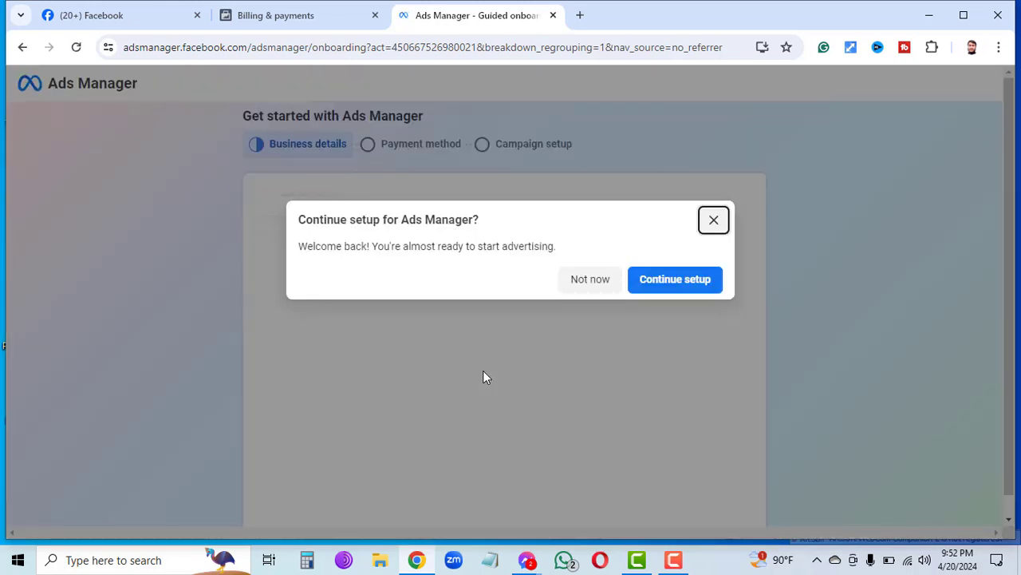
{"action": "left_click", "coordinate": [645, 286]}
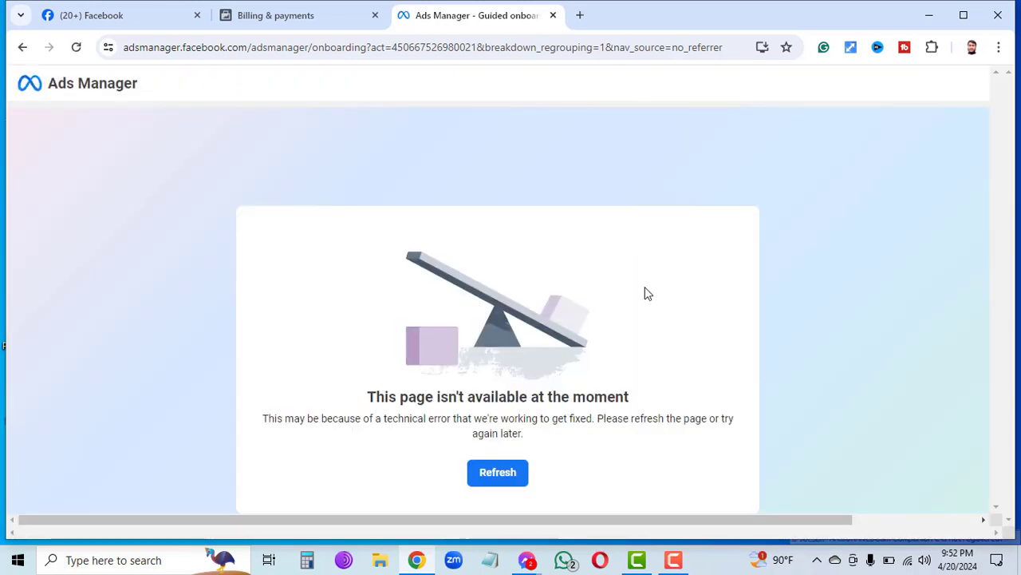
{"action": "left_click", "coordinate": [497, 477]}
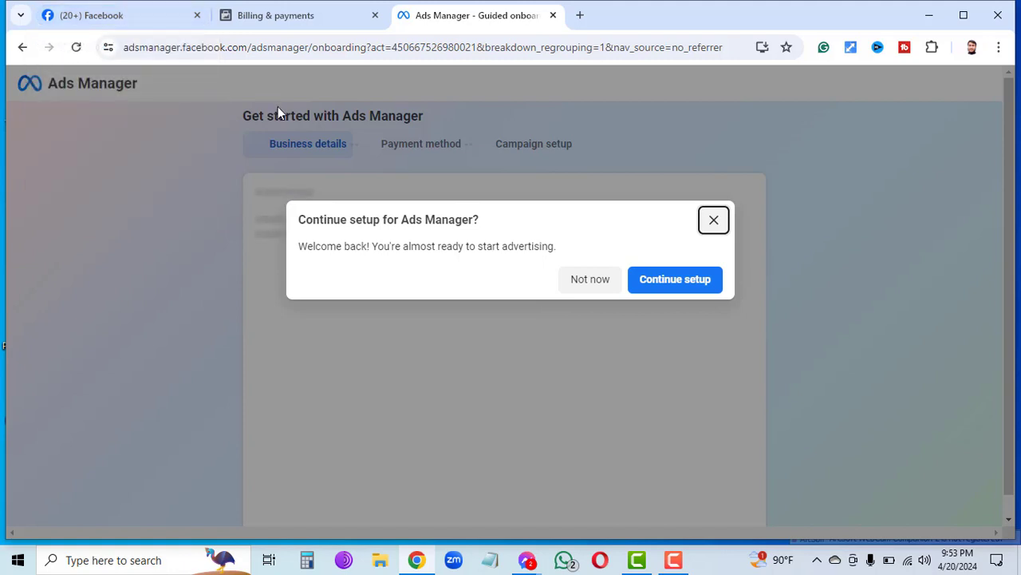
Skip the remaining guided setup with Not now and choose Create ad campaign.
{"action": "left_click", "coordinate": [590, 281]}
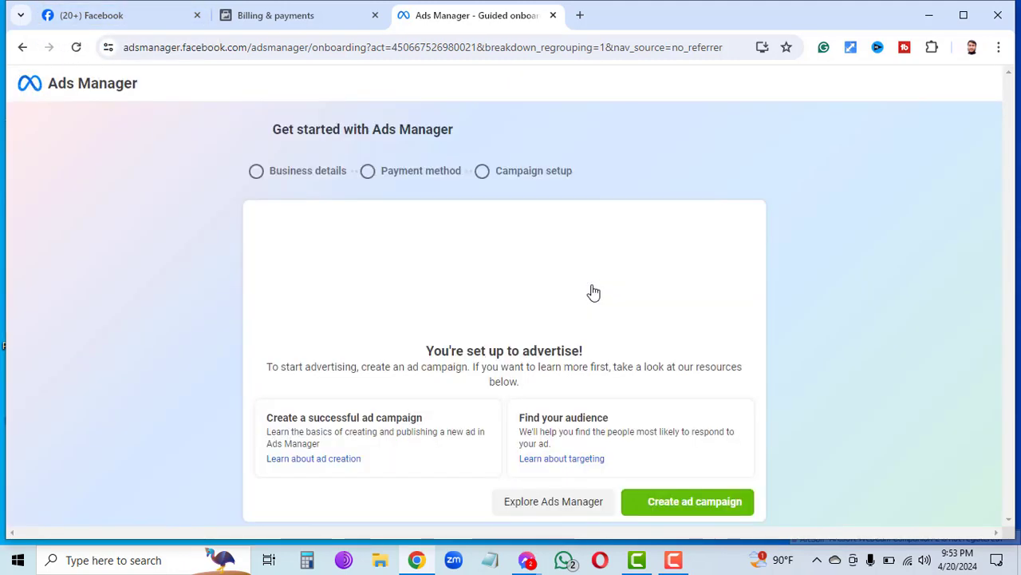
{"action": "left_click", "coordinate": [653, 503]}
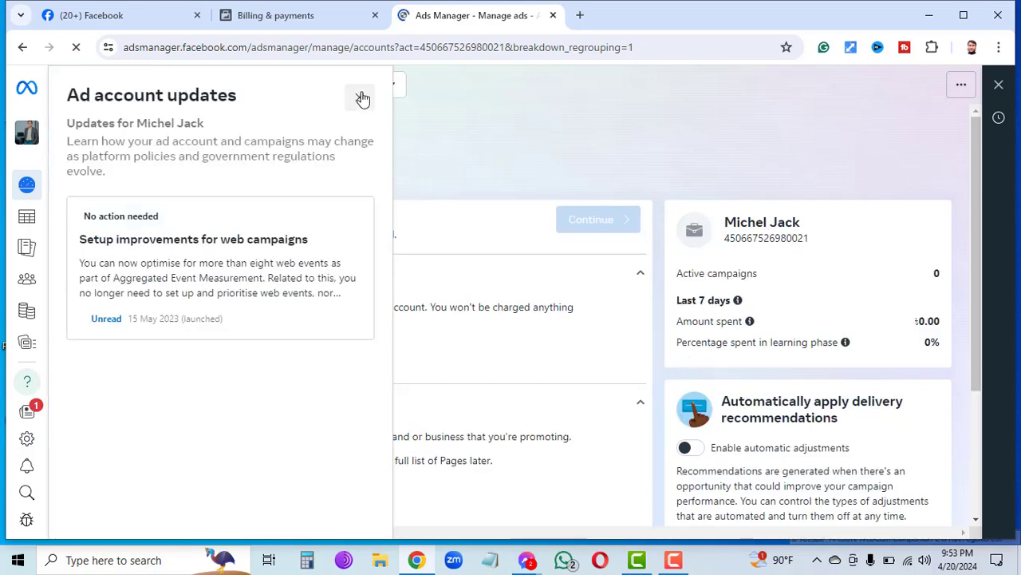
Close the Ad account updates panel and go to Billing & payments from the sidebar.
{"action": "left_click", "coordinate": [360, 97]}
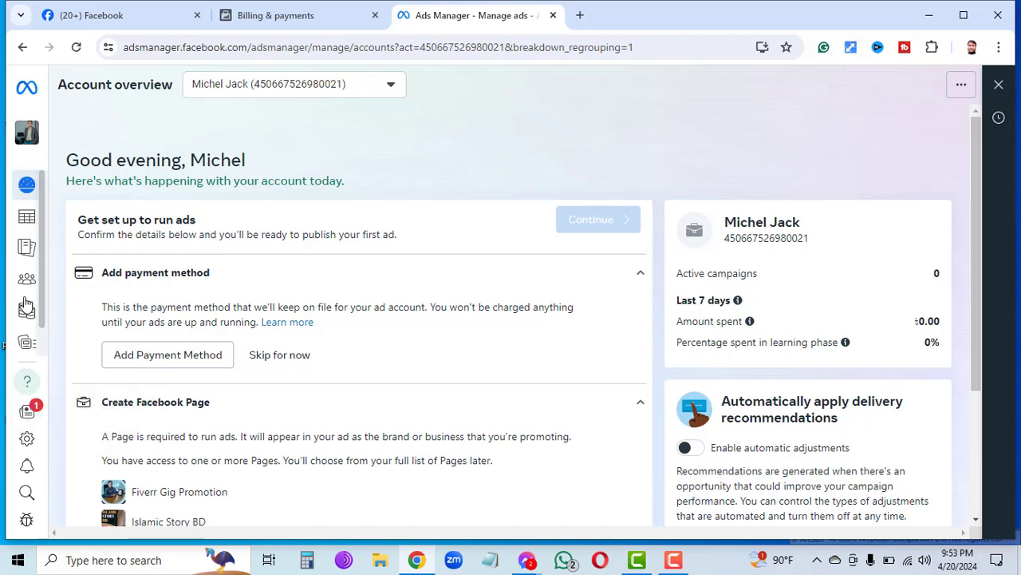
{"action": "mouse_move", "coordinate": [25, 287]}
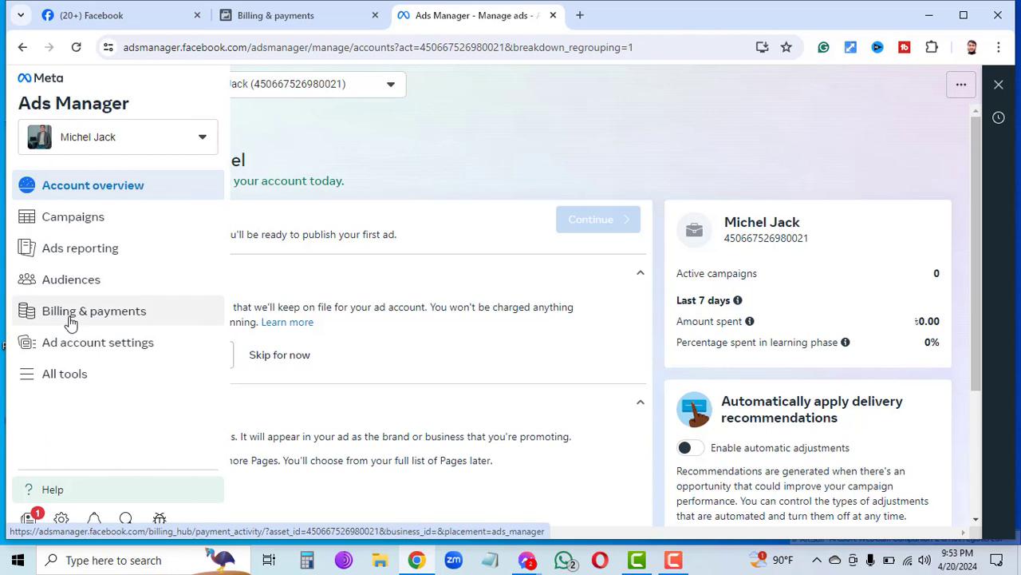
{"action": "left_click", "coordinate": [71, 321]}
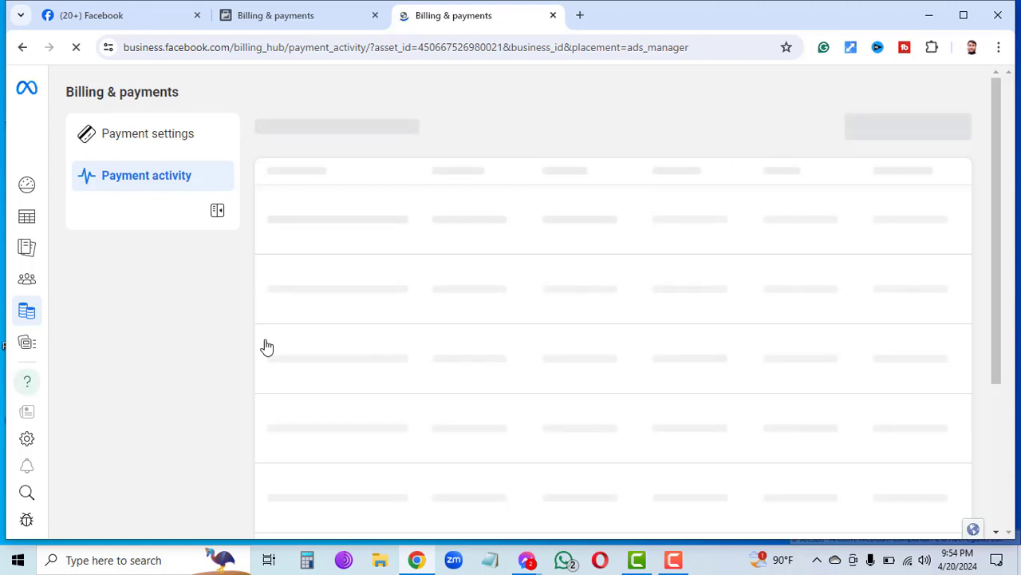
Finish the Payment settings walkthrough and open Add payment method (Bangladesh, Taka, Asia/Dhaka).
{"action": "left_click", "coordinate": [170, 136]}
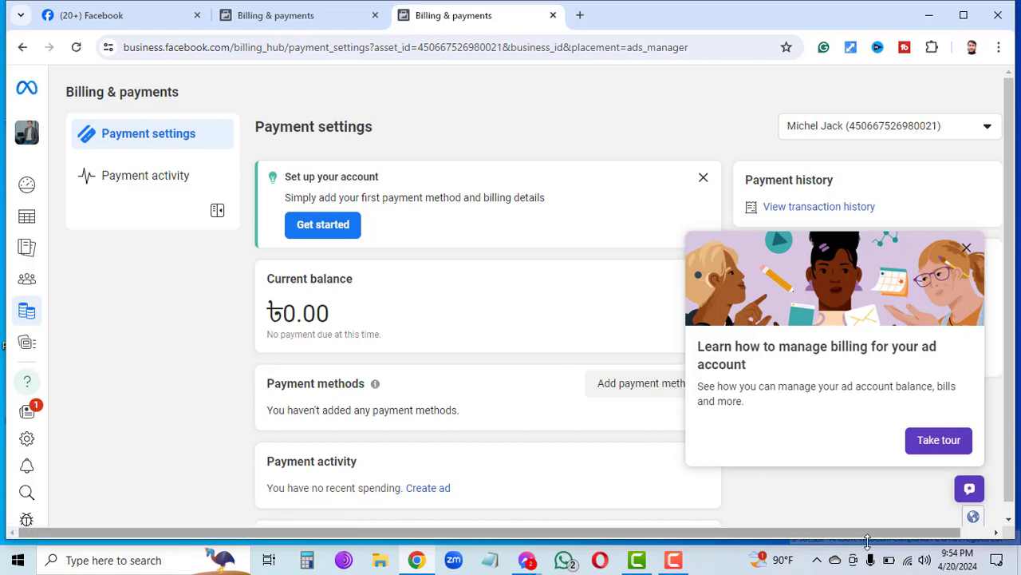
{"action": "left_click", "coordinate": [939, 442]}
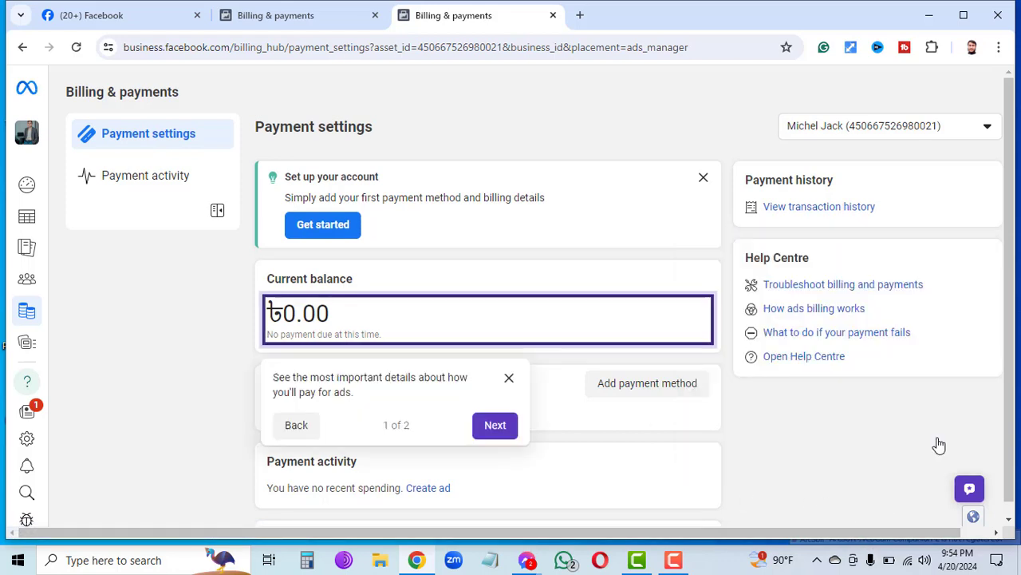
{"action": "left_click", "coordinate": [493, 425]}
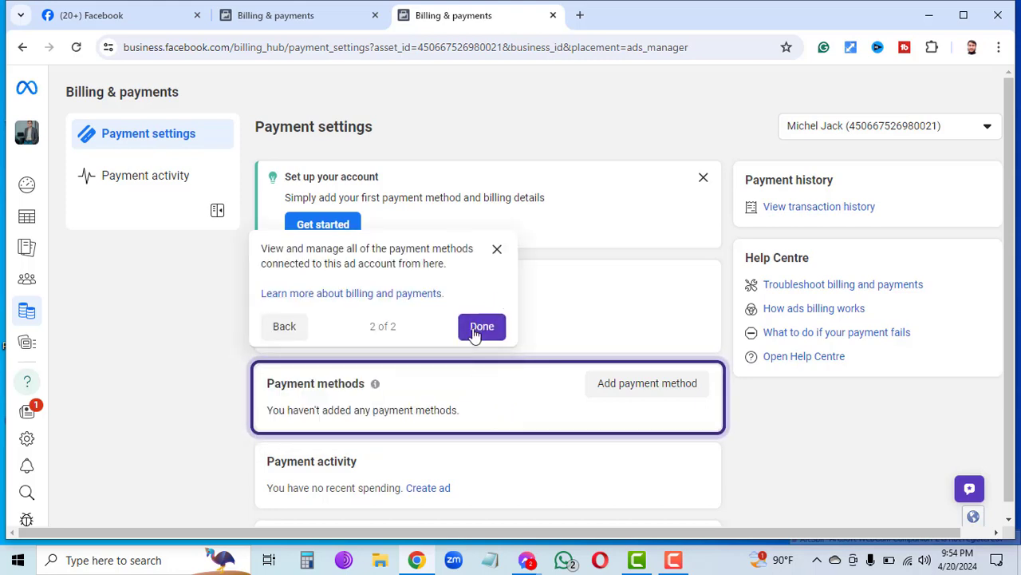
{"action": "left_click", "coordinate": [472, 336]}
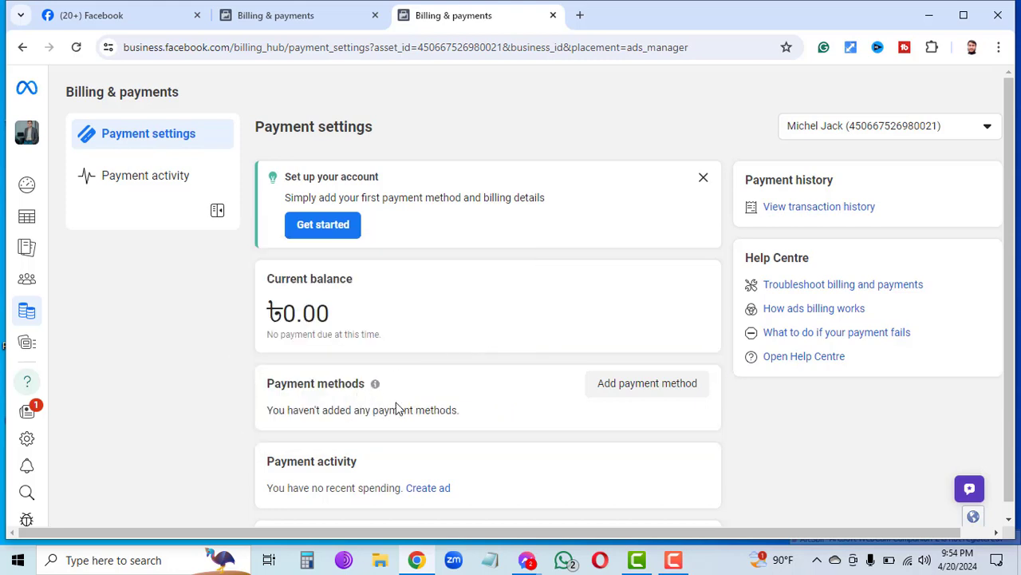
{"action": "left_click", "coordinate": [649, 385]}
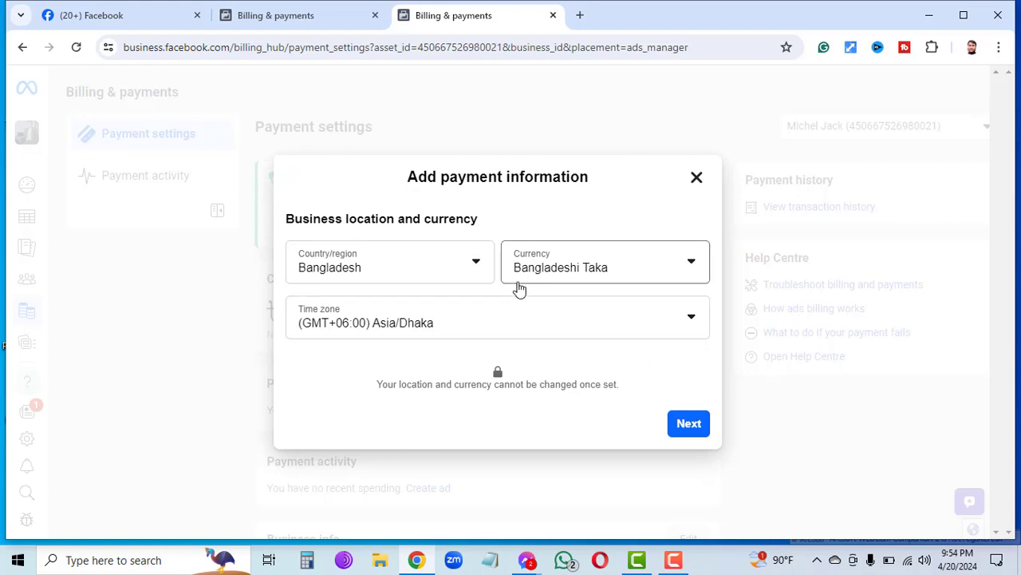
Keep Bangladesh as the country, set the account currency to US Dollar, and confirm.
{"action": "left_click", "coordinate": [391, 280]}
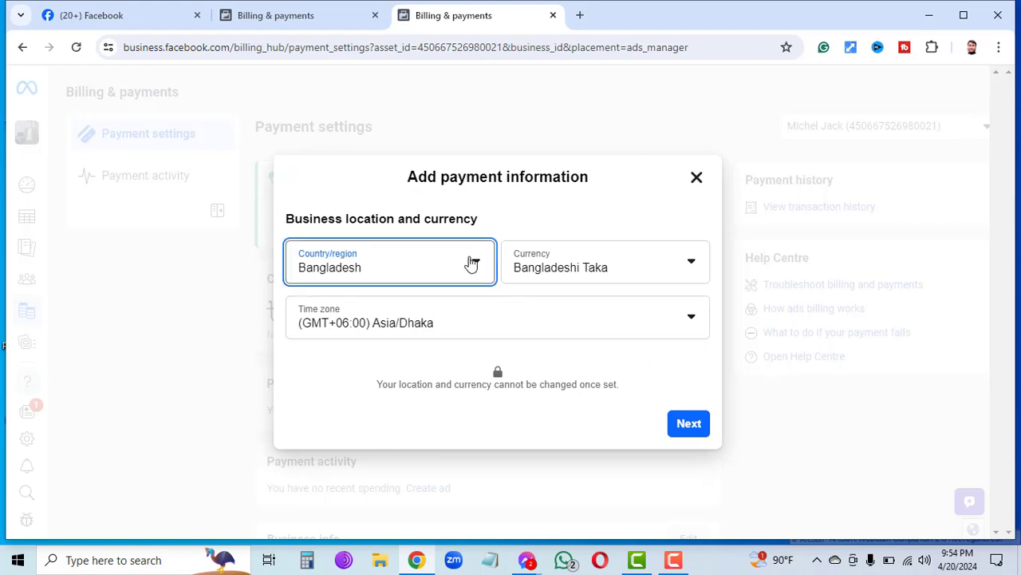
{"action": "left_click", "coordinate": [472, 264]}
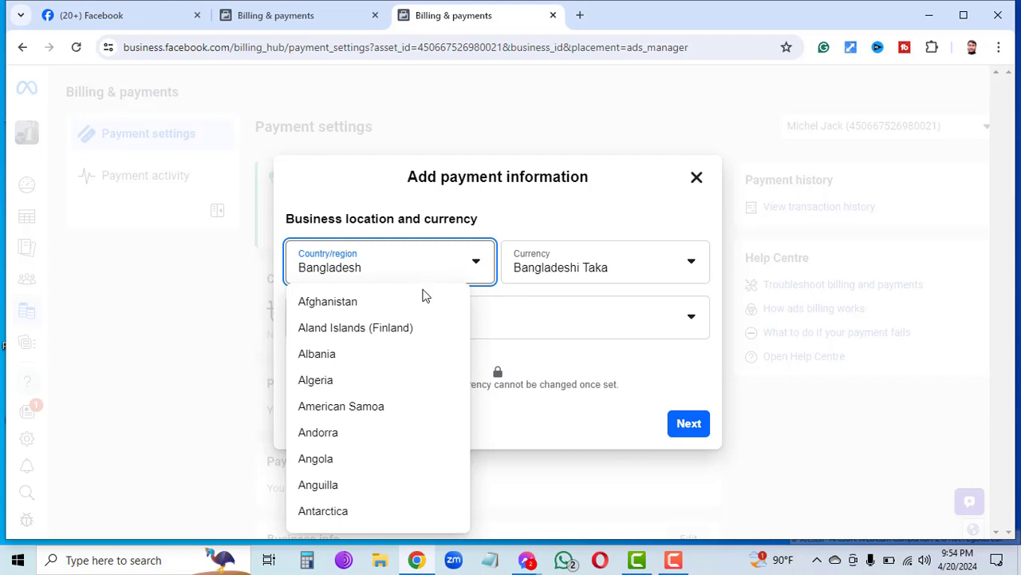
{"action": "left_click", "coordinate": [190, 350]}
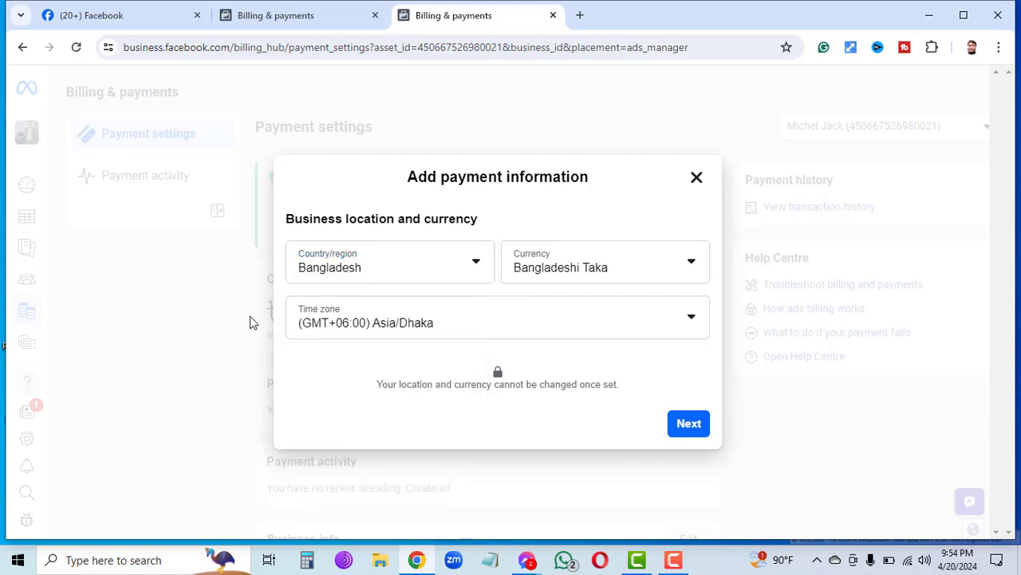
{"action": "left_click", "coordinate": [688, 263]}
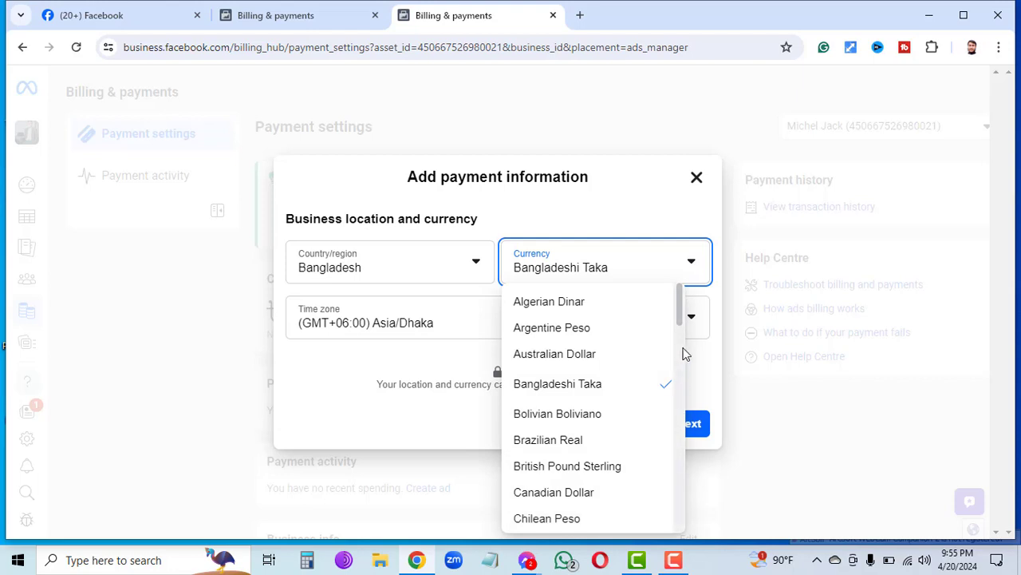
{"action": "left_click_drag", "start_coordinate": [680, 316], "coordinate": [654, 522]}
{"action": "scroll", "coordinate": [654, 522], "scroll_direction": "down", "scroll_amount": 2}
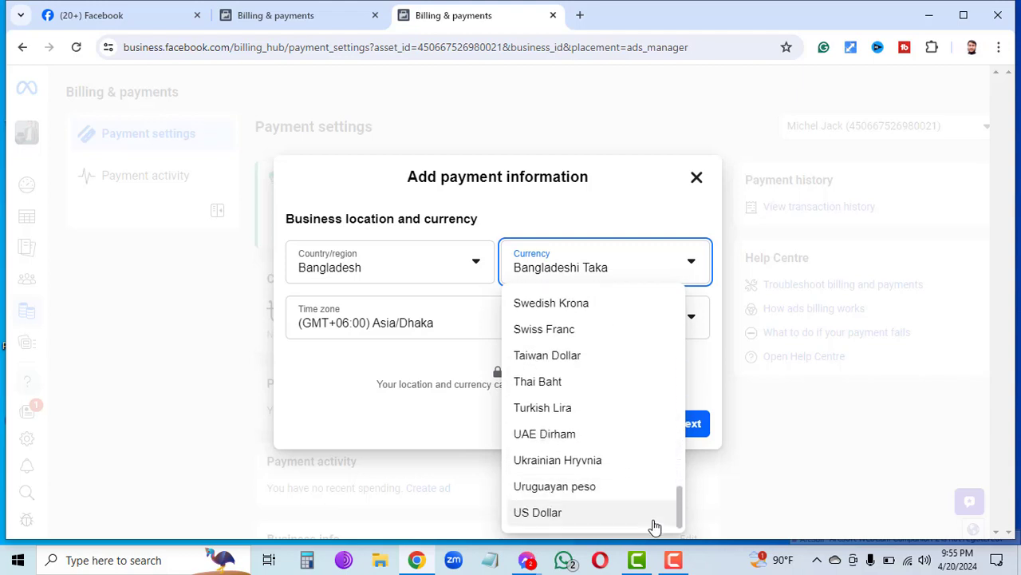
{"action": "left_click", "coordinate": [562, 515]}
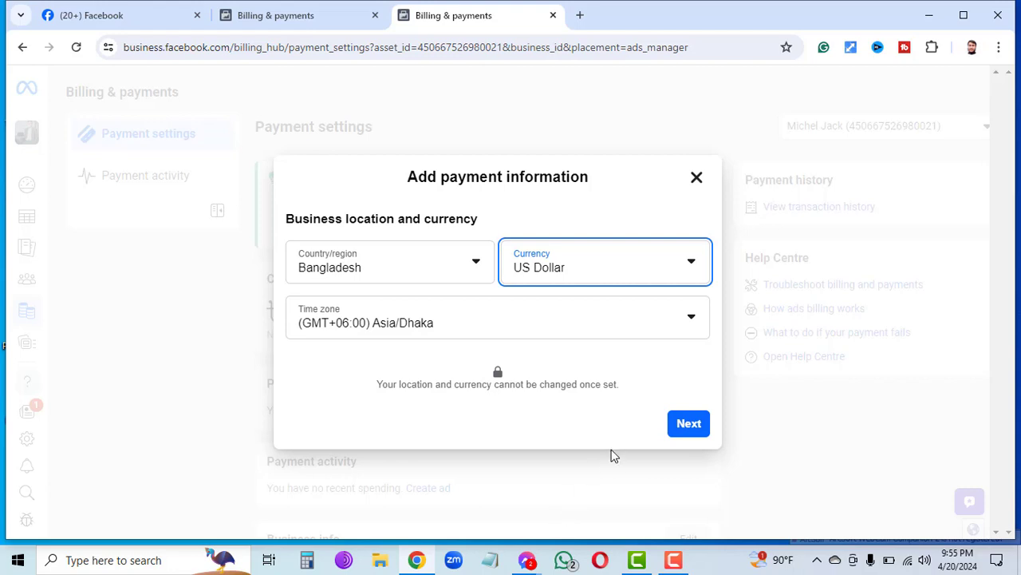
{"action": "left_click", "coordinate": [684, 425]}
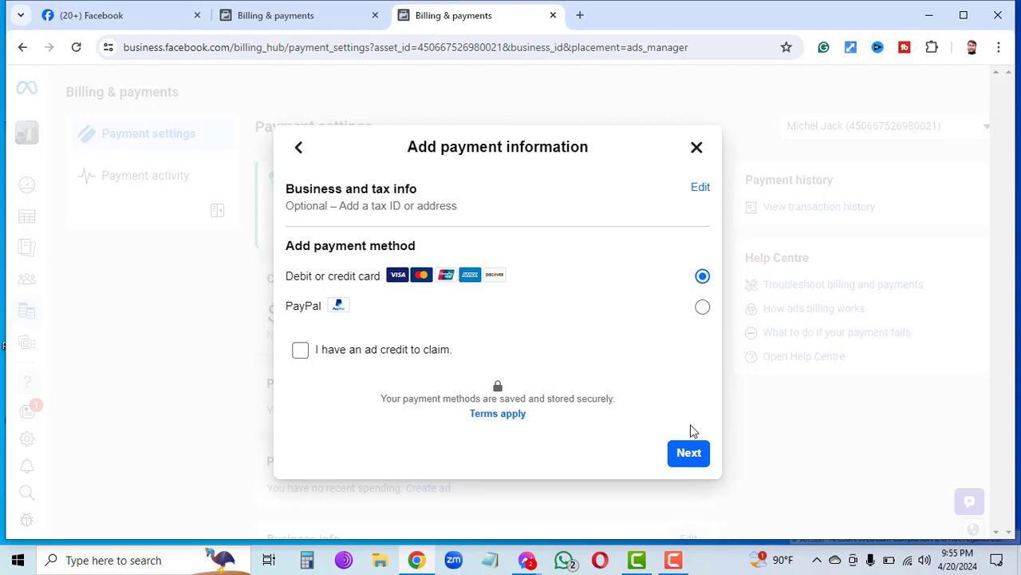
Continue with Debit or credit card as the payment method to reach the card details form.
{"action": "left_click_drag", "start_coordinate": [691, 429], "coordinate": [639, 249]}
{"action": "left_click", "coordinate": [638, 250]}
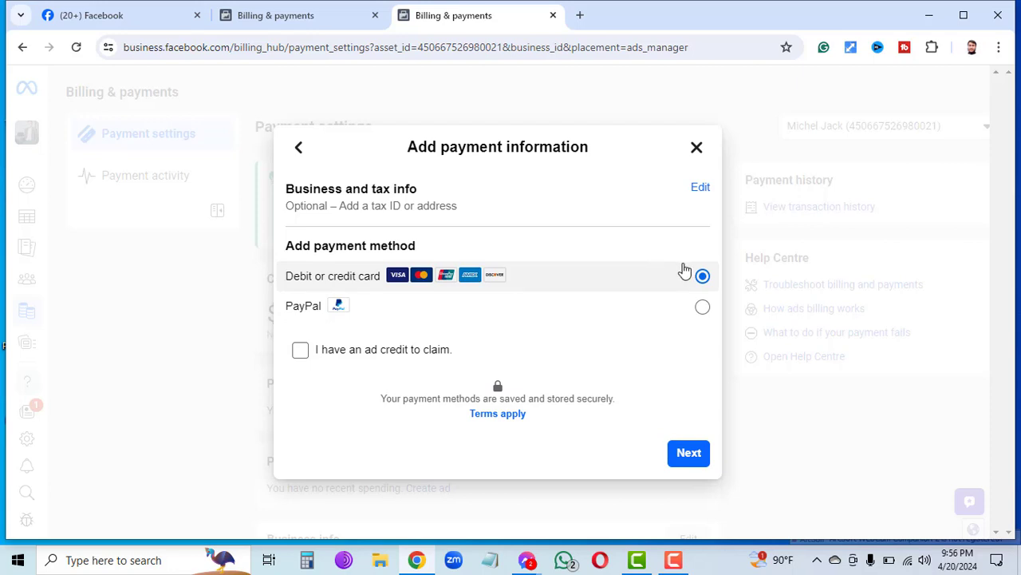
{"action": "left_click", "coordinate": [690, 459]}
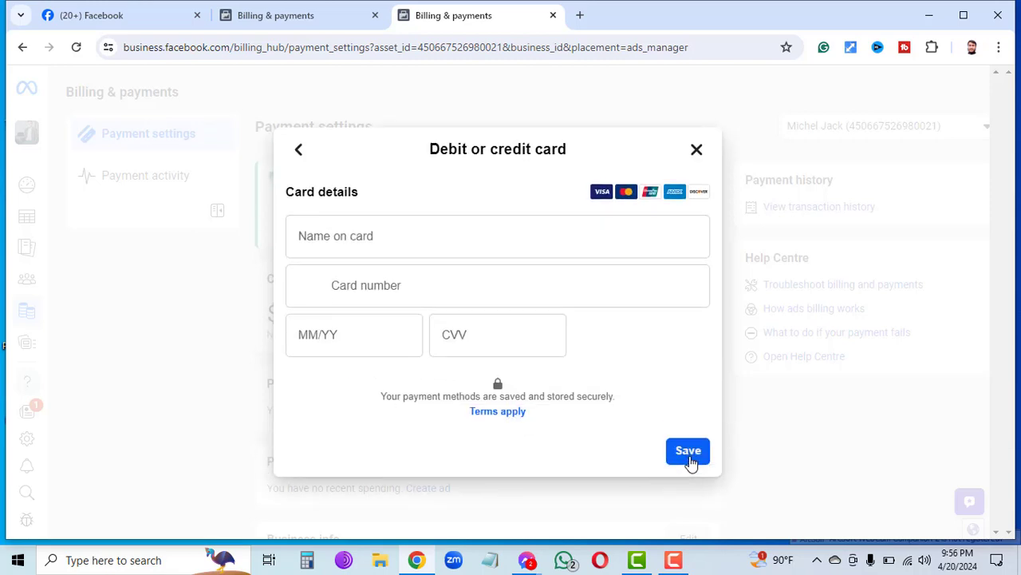
Enter the cardholder's name and the card number, fixing a mistyped digit.
{"action": "left_click", "coordinate": [482, 240]}
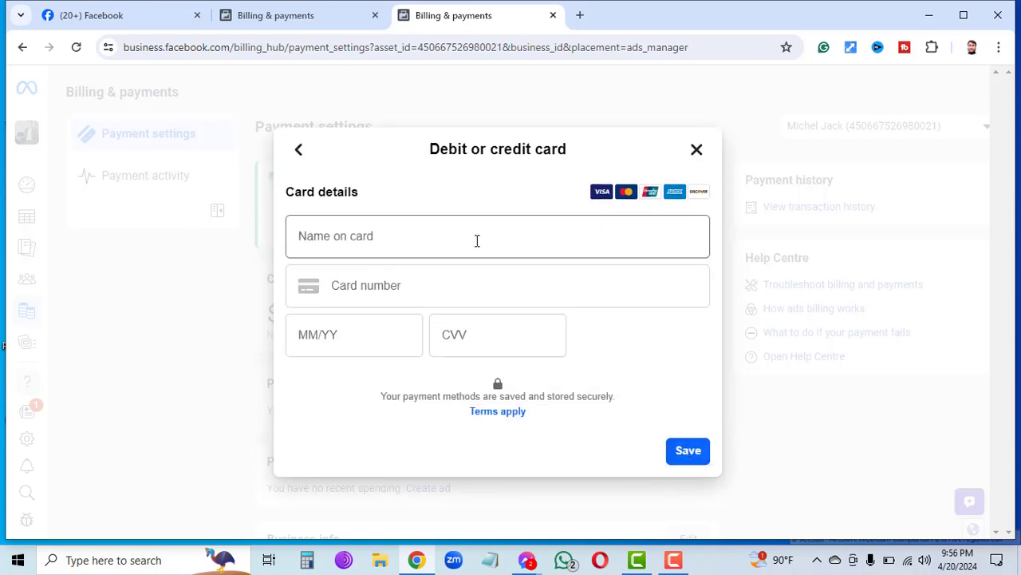
{"action": "left_click", "coordinate": [477, 241]}
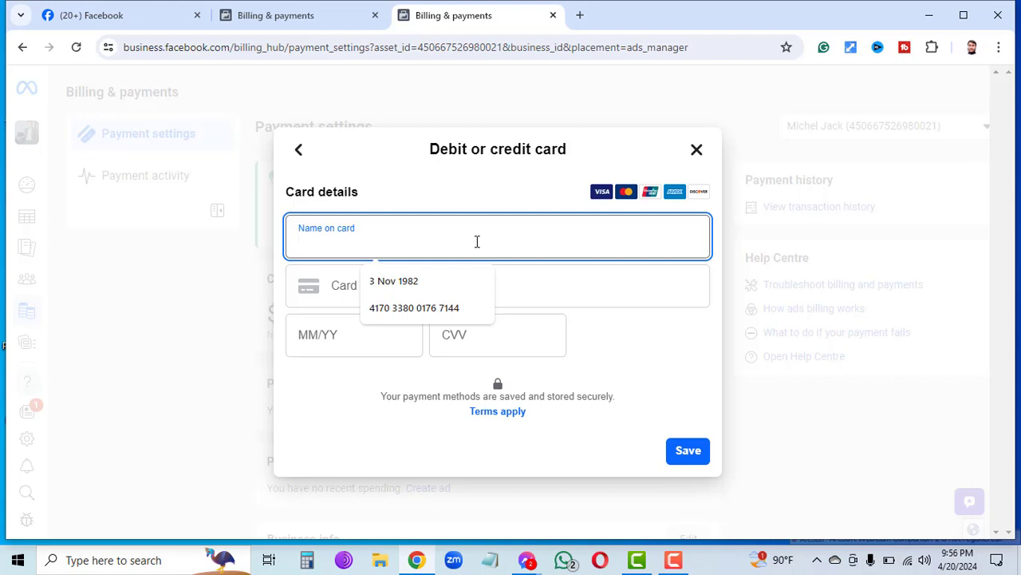
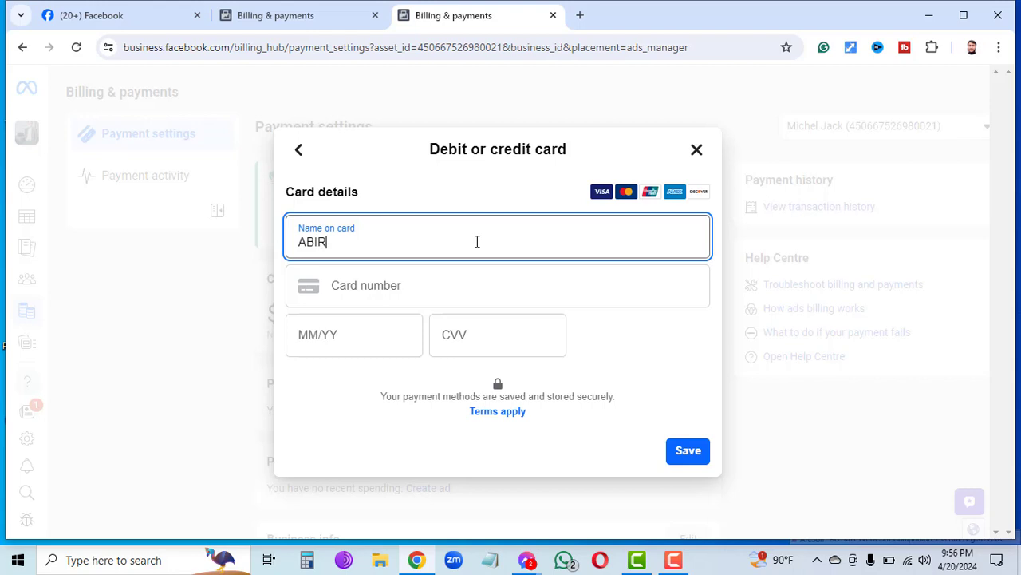
{"action": "left_click", "coordinate": [461, 285]}
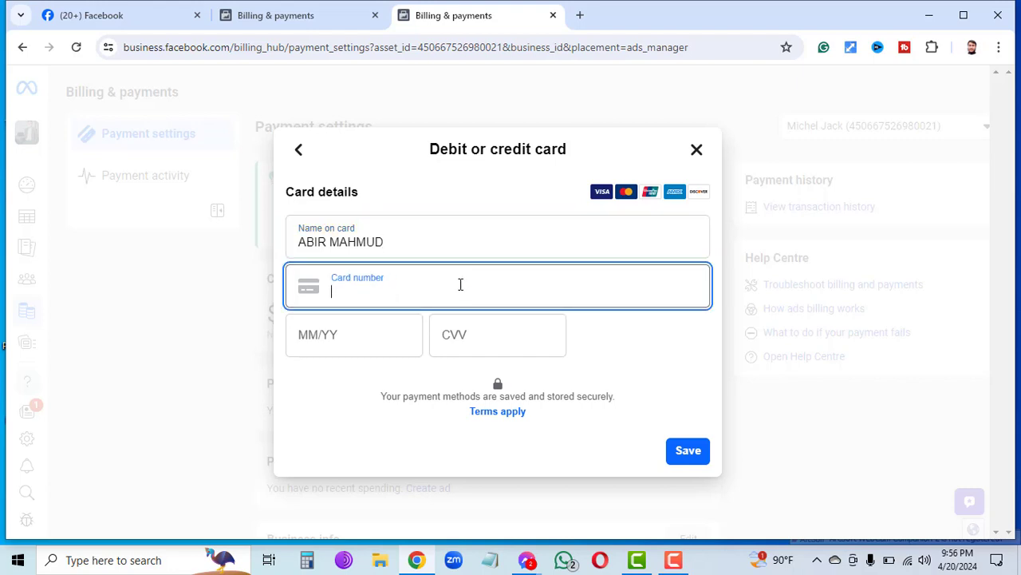
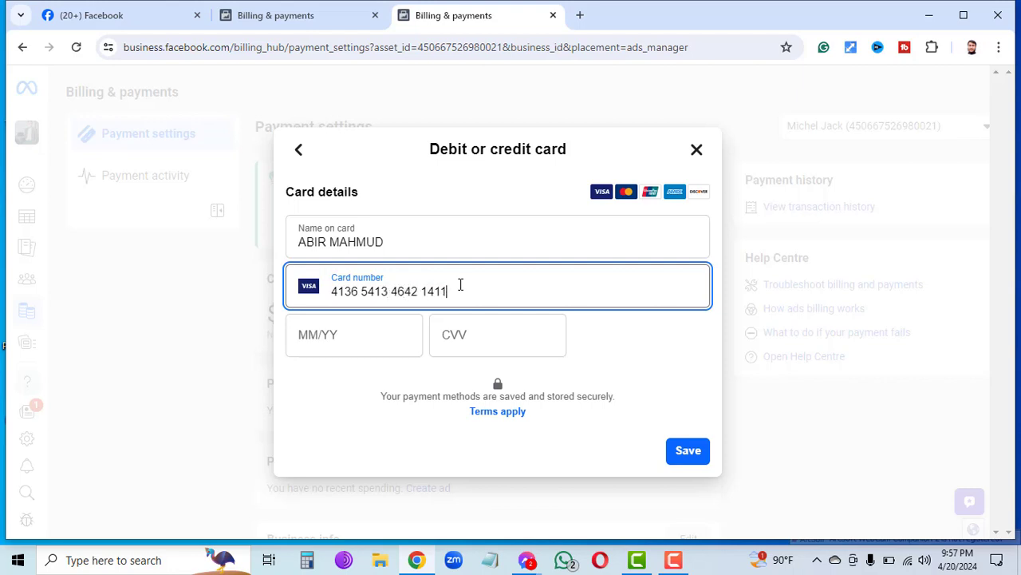
Enter the card's expiry date and security code, then replace the invalid expiry with a valid one.
{"action": "left_click", "coordinate": [323, 332]}
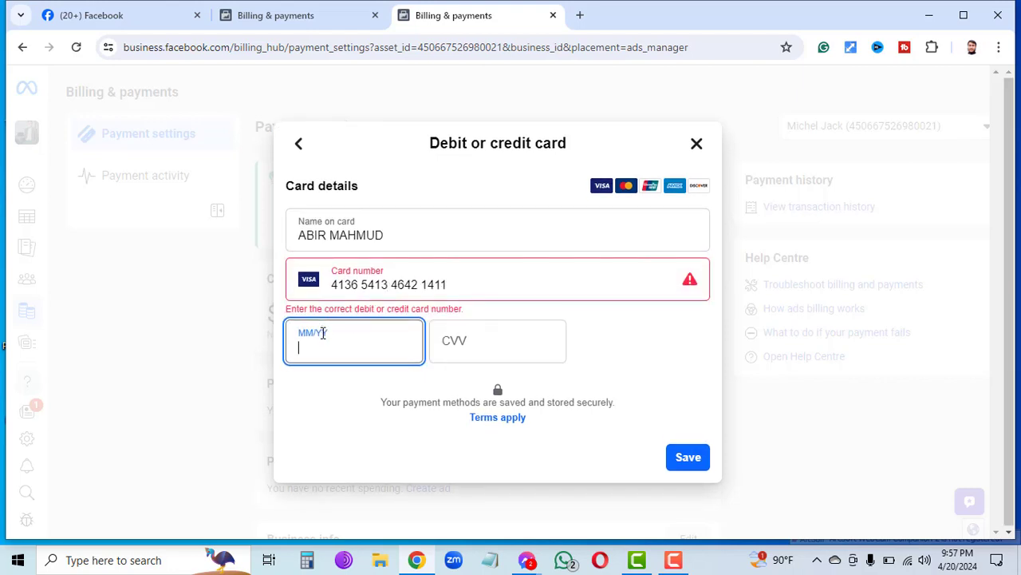
{"action": "type", "text": "52/22"}
{"action": "left_click", "coordinate": [494, 354]}
{"action": "type", "text": "12"}
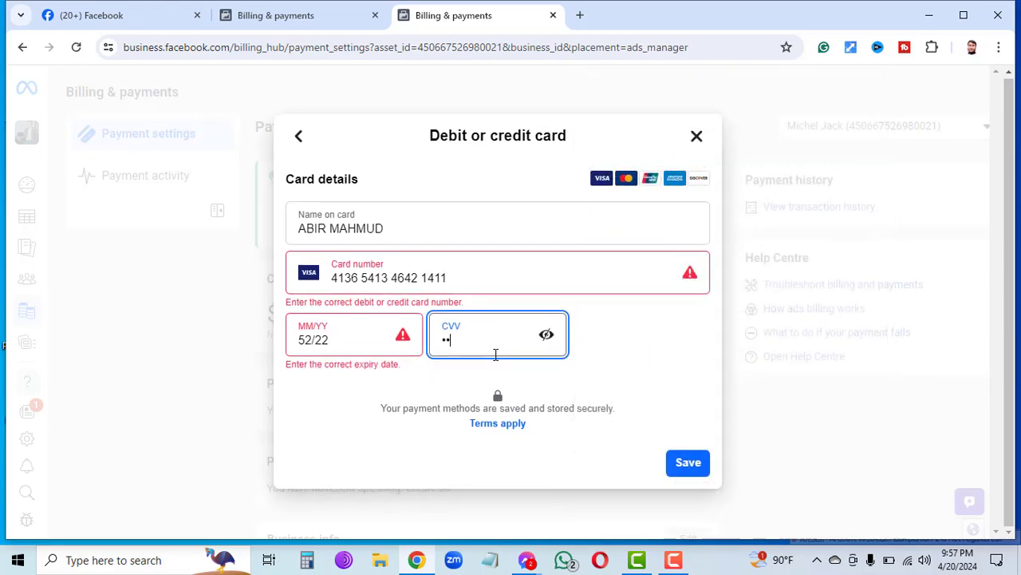
{"action": "type", "text": "3"}
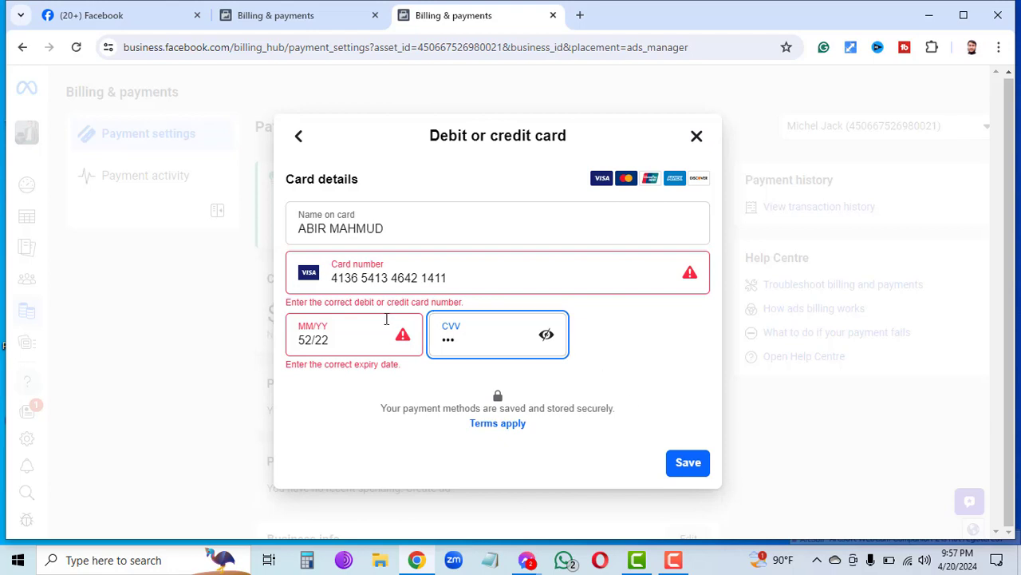
{"action": "left_click", "coordinate": [420, 277]}
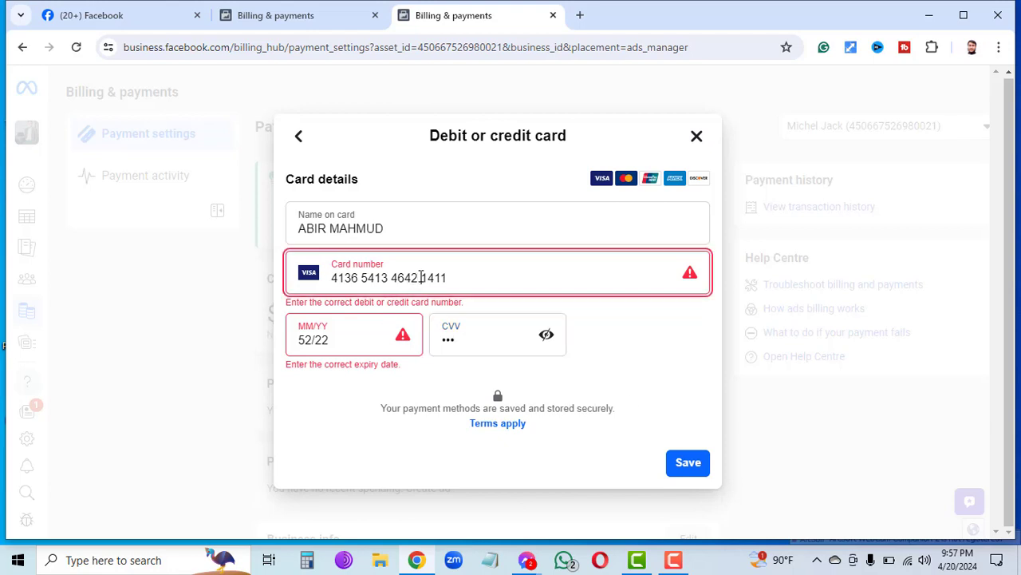
{"action": "left_click", "coordinate": [357, 338]}
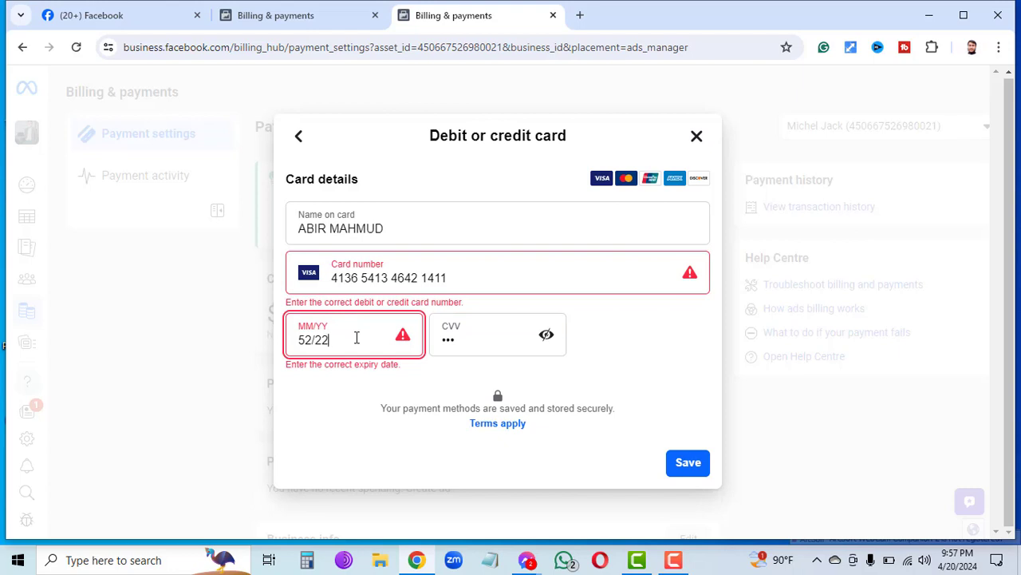
{"action": "key", "text": "BackSpace"}
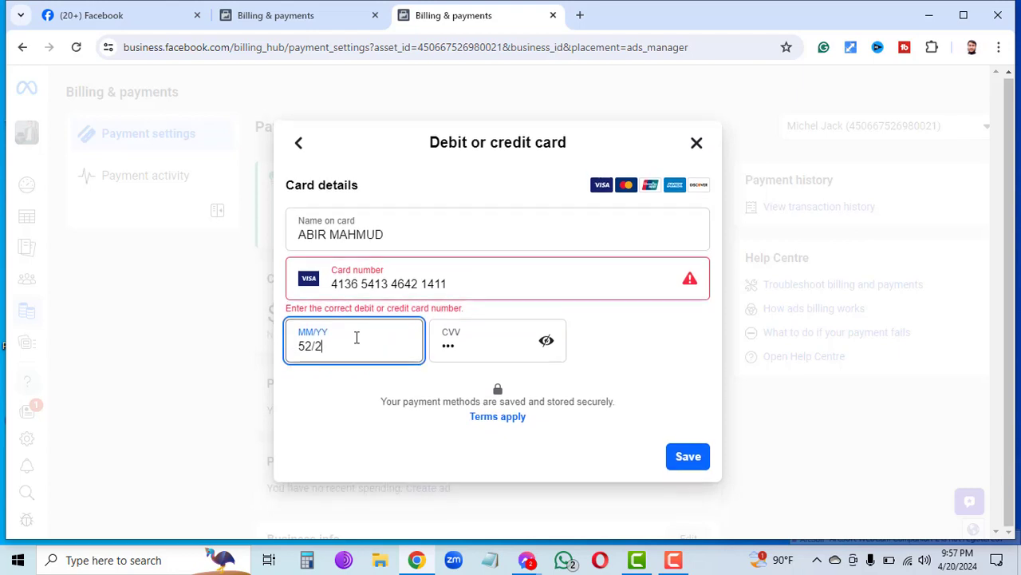
{"action": "key", "text": "BackSpace"}
{"action": "key", "text": "BackSpace"}
{"action": "key", "text": "BackSpace"}
{"action": "key", "text": "BackSpace"}
{"action": "type", "text": "01/25"}
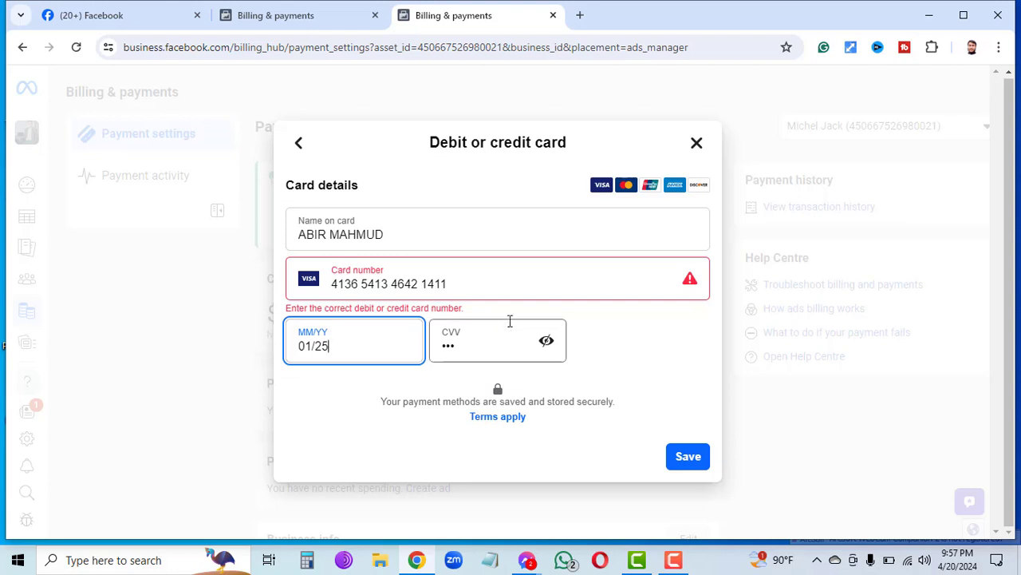
Re-enter the card's security code, trimming it down to three digits.
{"action": "left_click", "coordinate": [483, 336]}
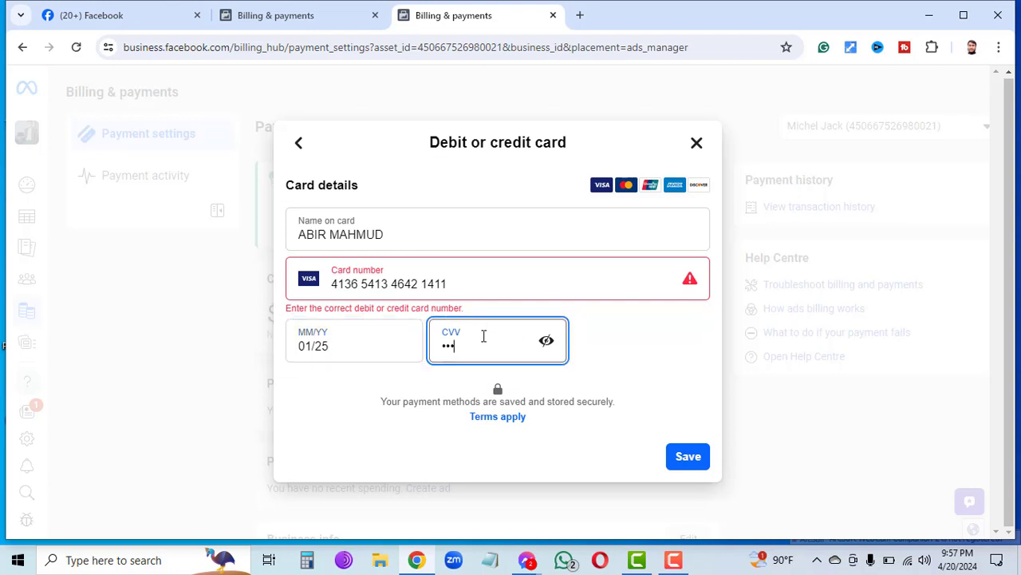
{"action": "key", "text": "BackSpace"}
{"action": "key", "text": "BackSpace"}
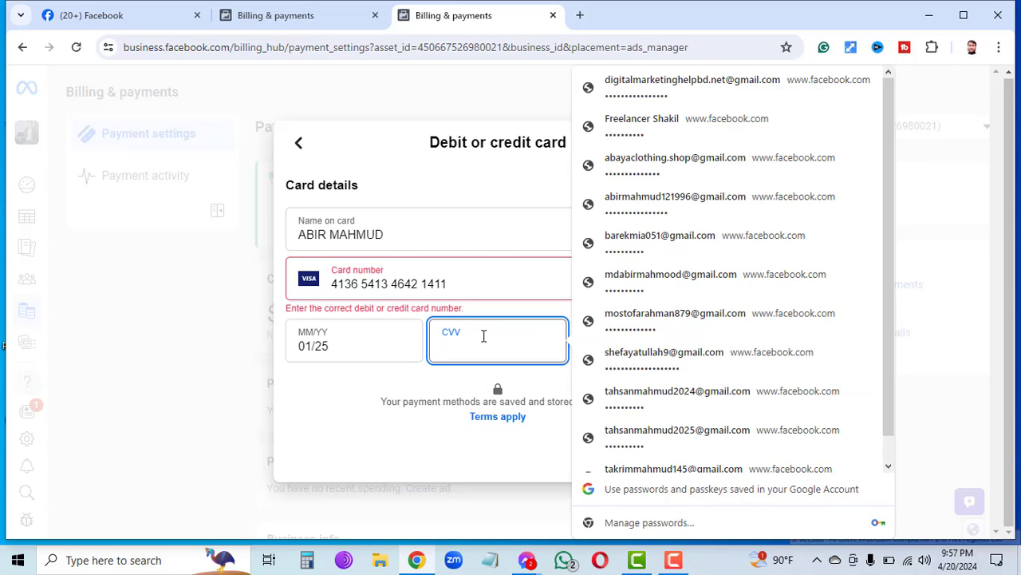
{"action": "type", "text": "123456"}
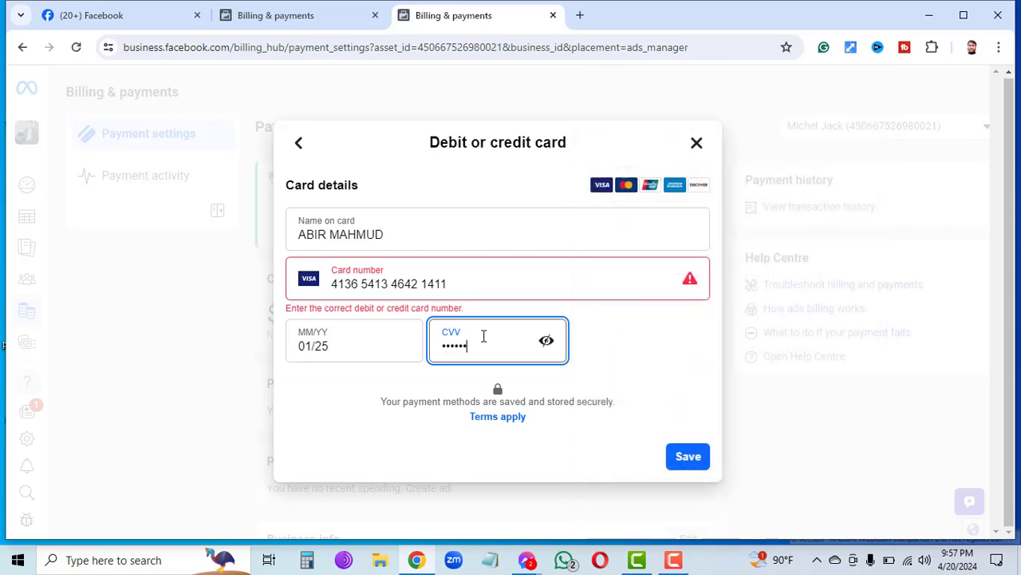
{"action": "type", "text": "7890123456"}
{"action": "key", "text": "BackSpace"}
{"action": "key", "text": "BackSpace"}
{"action": "key", "text": "BackSpace"}
{"action": "key", "text": "BackSpace"}
{"action": "key", "text": "BackSpace"}
{"action": "key", "text": "BackSpace"}
{"action": "key", "text": "BackSpace"}
{"action": "key", "text": "BackSpace"}
{"action": "key", "text": "BackSpace"}
{"action": "key", "text": "BackSpace"}
{"action": "key", "text": "BackSpace"}
{"action": "key", "text": "BackSpace"}
{"action": "key", "text": "BackSpace"}
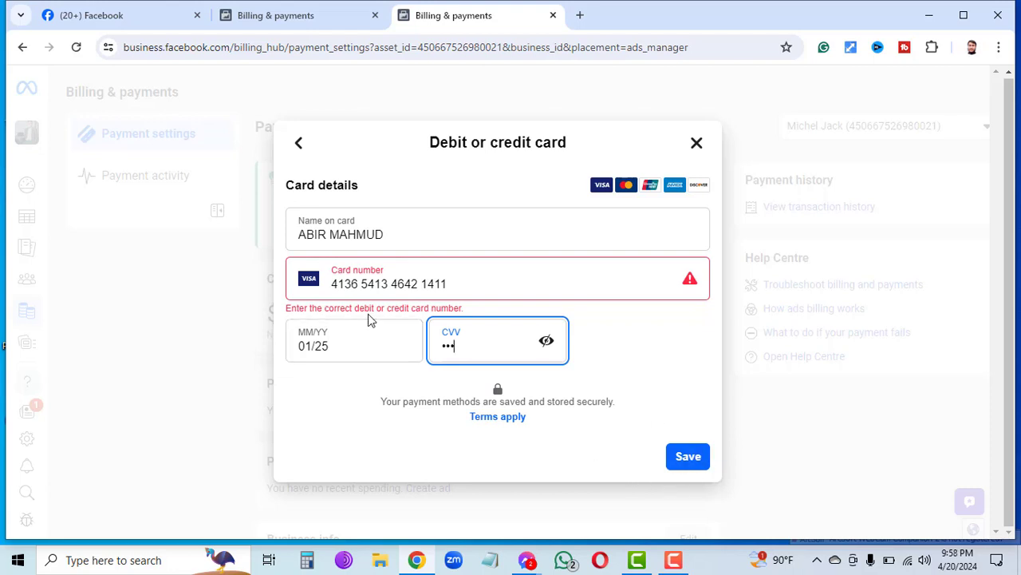
Review each card field, then close the card-entry billing tab.
{"action": "left_click", "coordinate": [389, 218]}
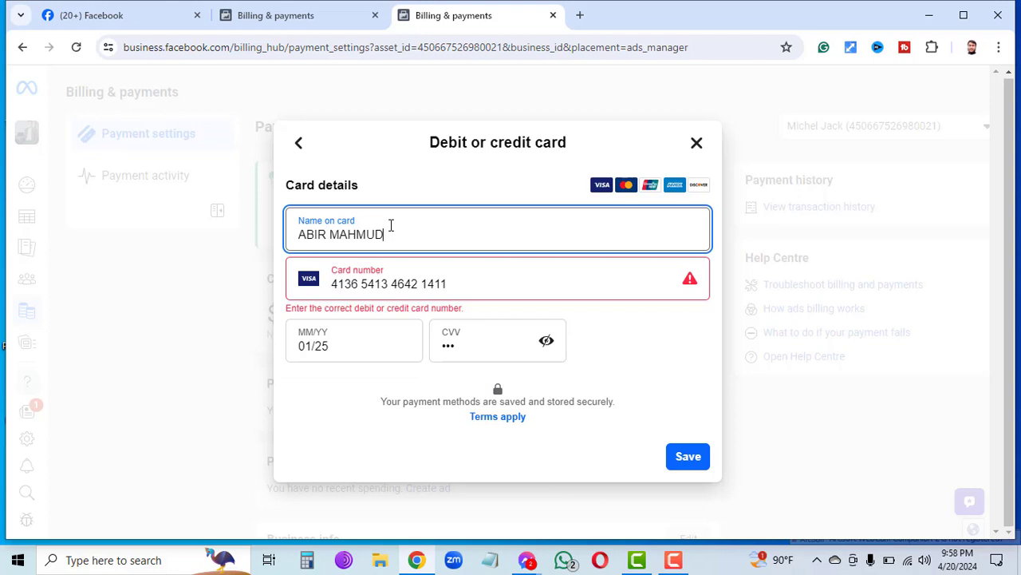
{"action": "left_click", "coordinate": [481, 289]}
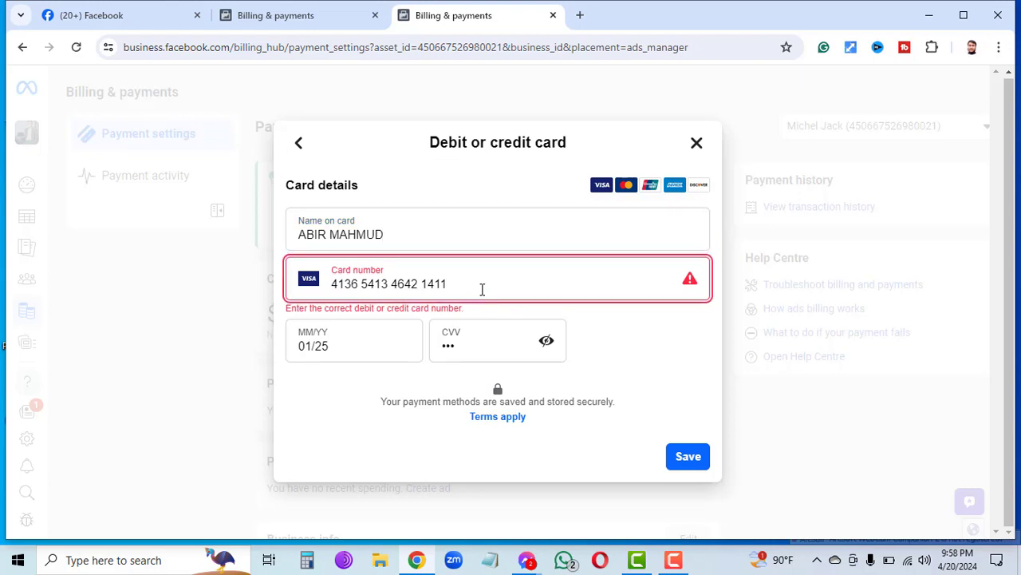
{"action": "left_click", "coordinate": [349, 344]}
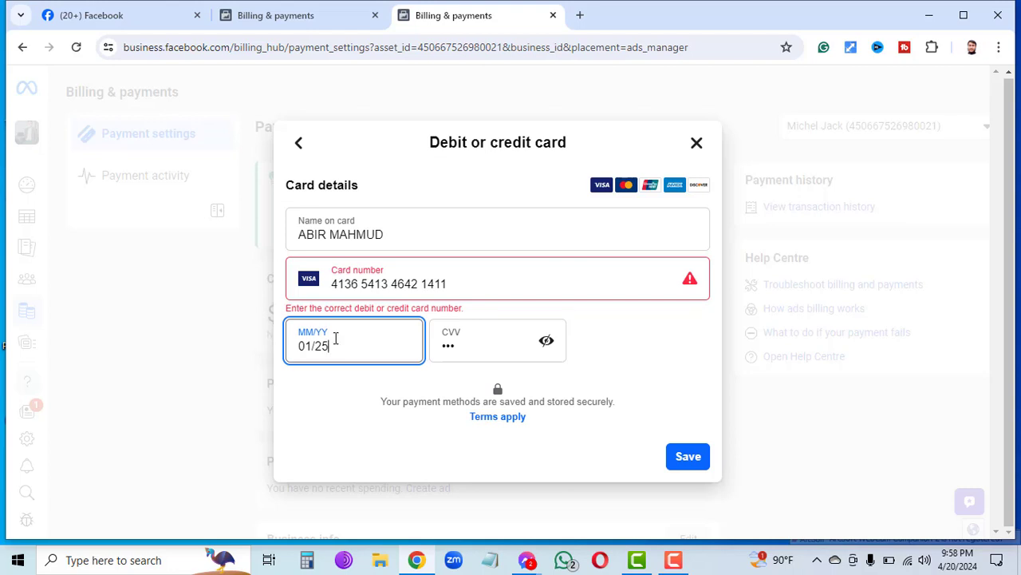
{"action": "left_click", "coordinate": [478, 346]}
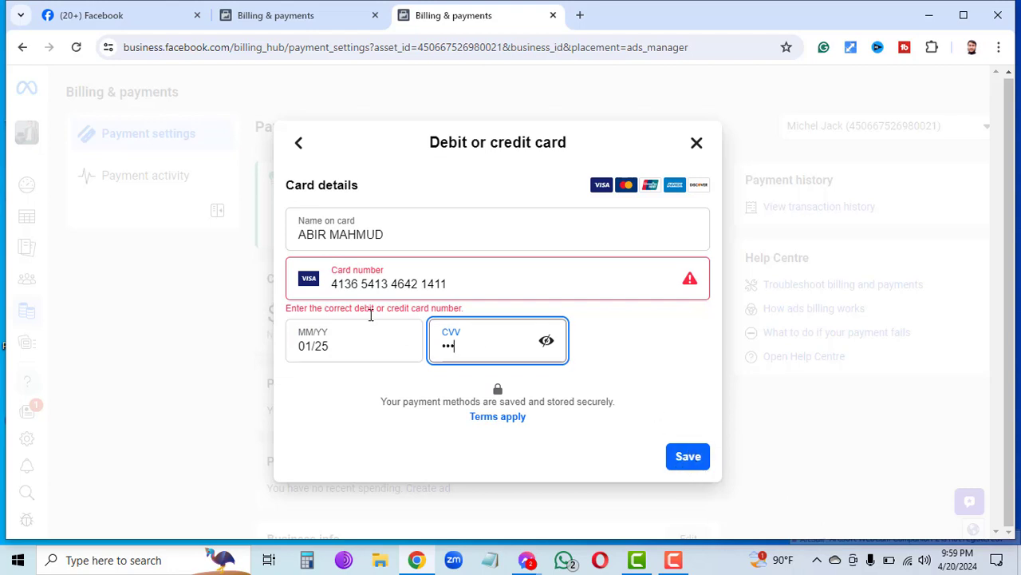
{"action": "left_click", "coordinate": [554, 15]}
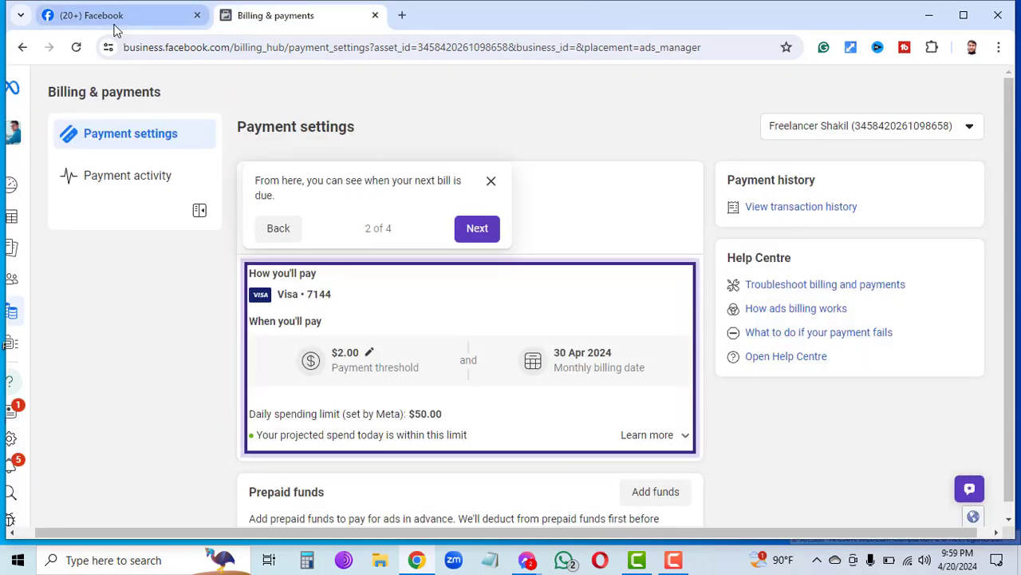
Log out of the current Facebook account and sign in with another saved account from Chrome's suggestions.
{"action": "left_click", "coordinate": [119, 18]}
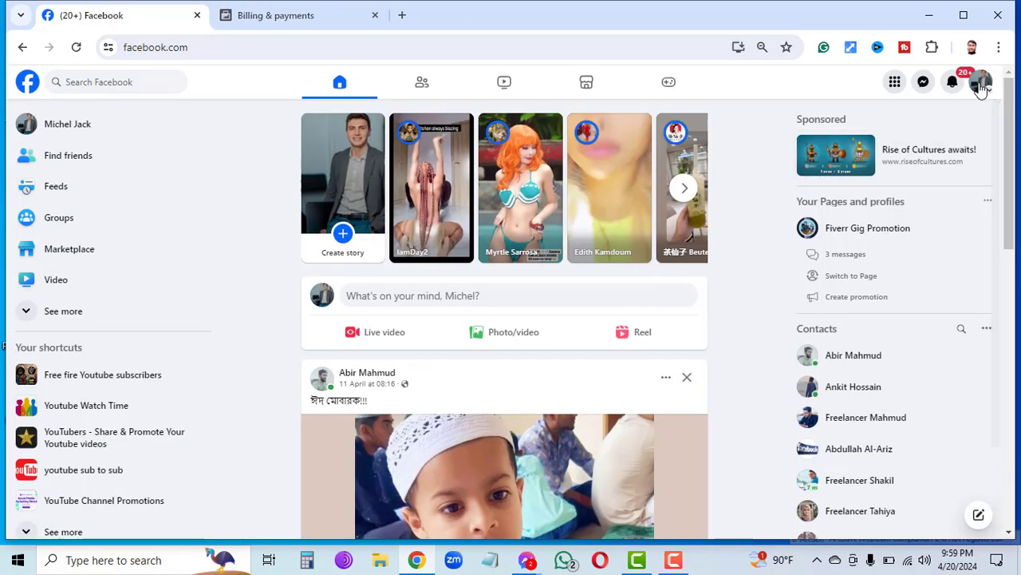
{"action": "left_click", "coordinate": [982, 85]}
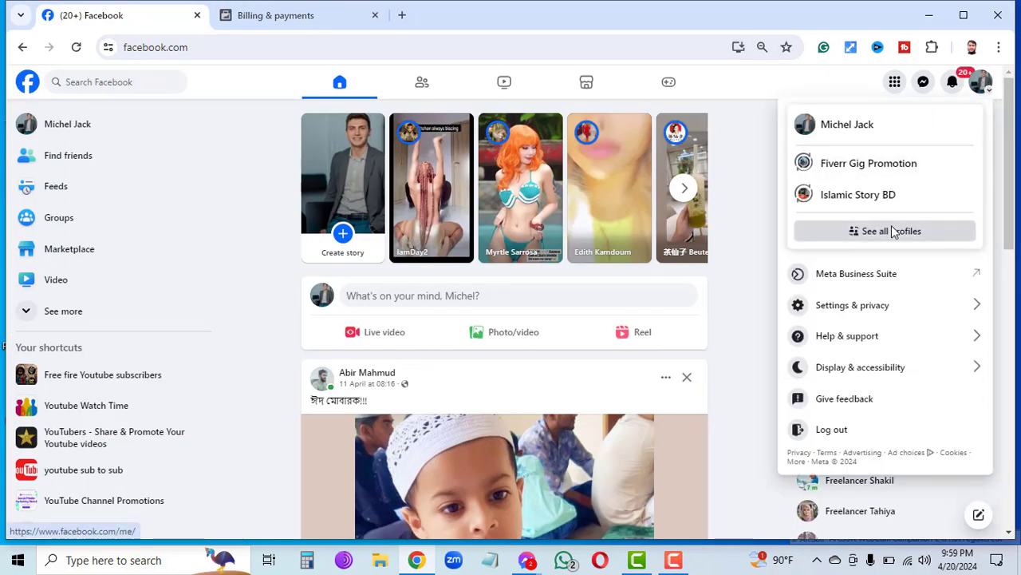
{"action": "left_click", "coordinate": [922, 441]}
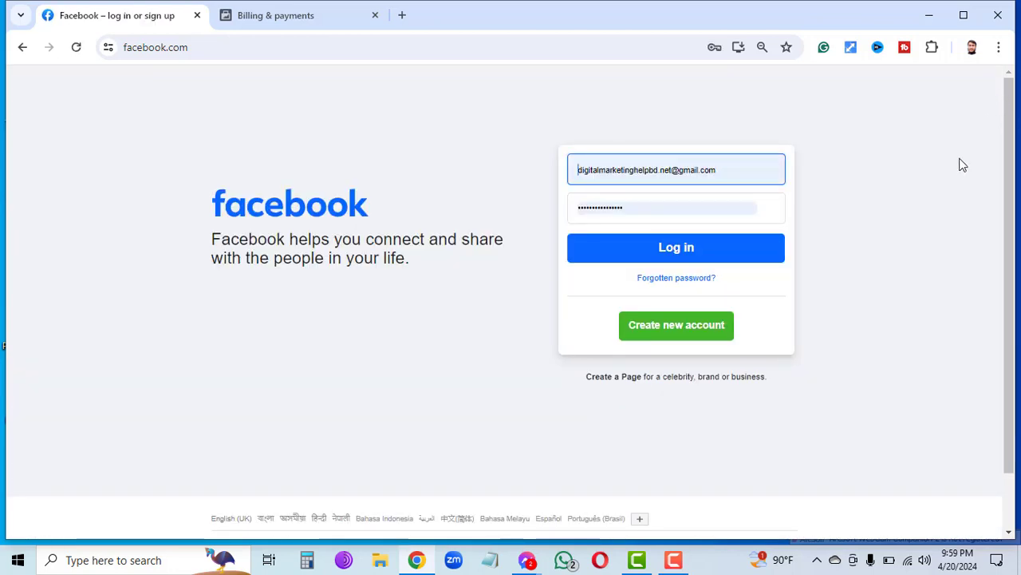
{"action": "left_click", "coordinate": [743, 169]}
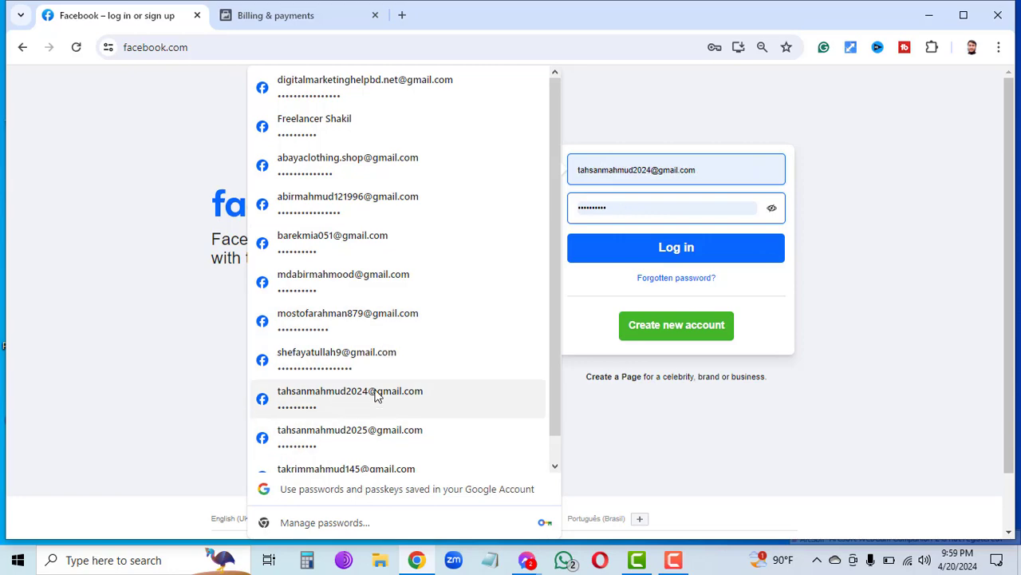
{"action": "left_click", "coordinate": [378, 391]}
{"action": "left_click", "coordinate": [625, 254]}
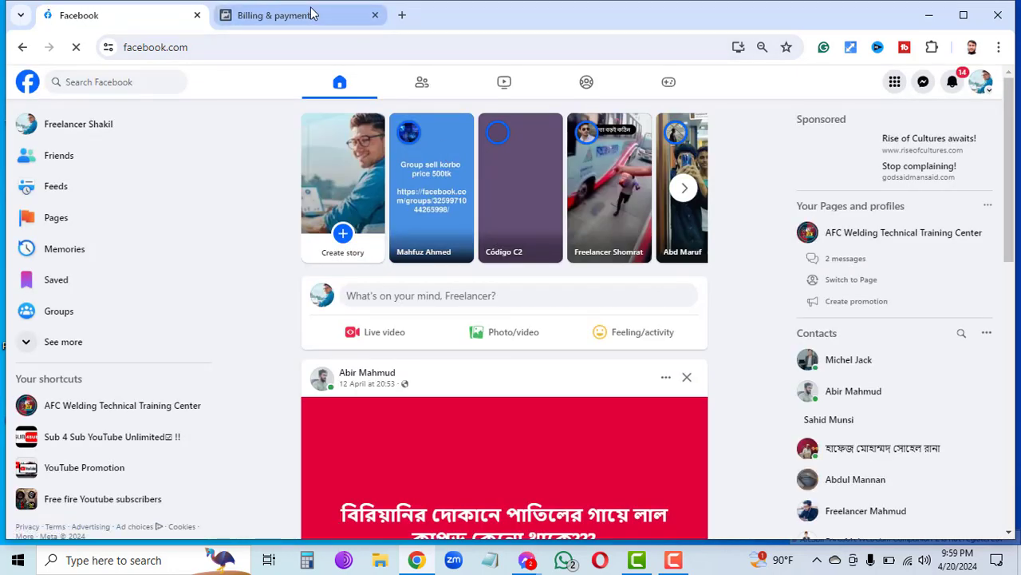
{"action": "left_click", "coordinate": [311, 14]}
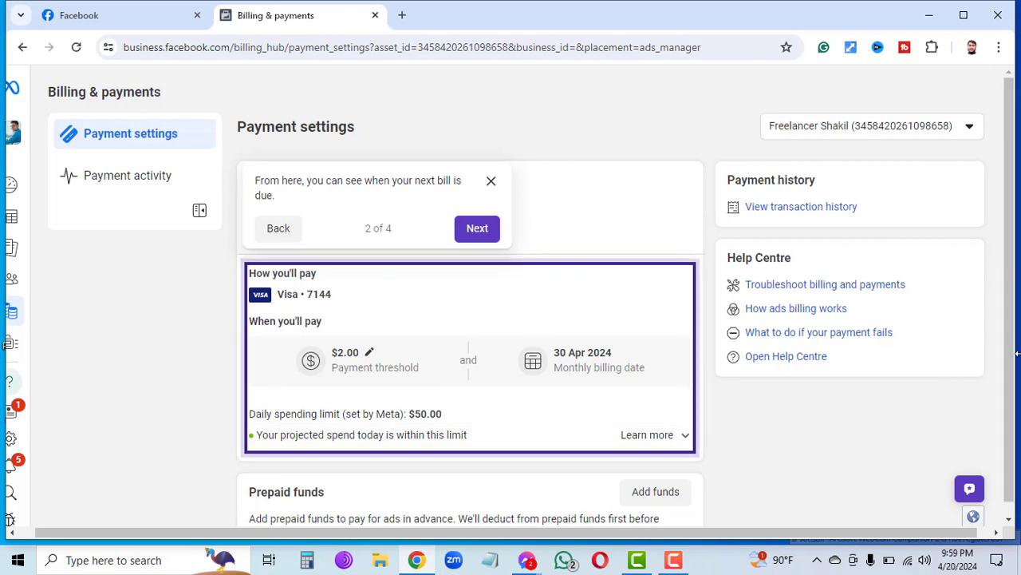
{"action": "left_click", "coordinate": [1010, 521]}
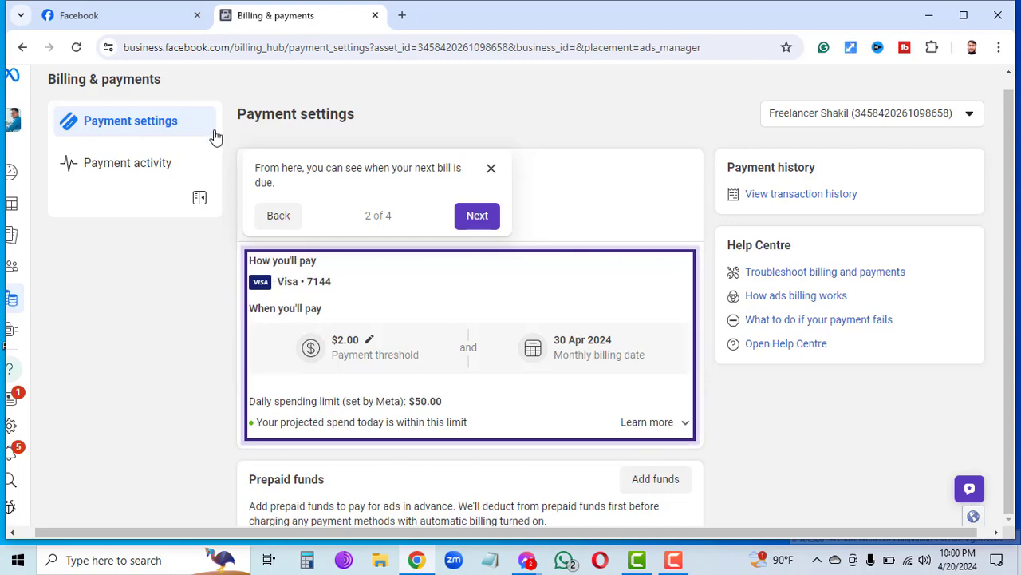
{"action": "left_click", "coordinate": [157, 22]}
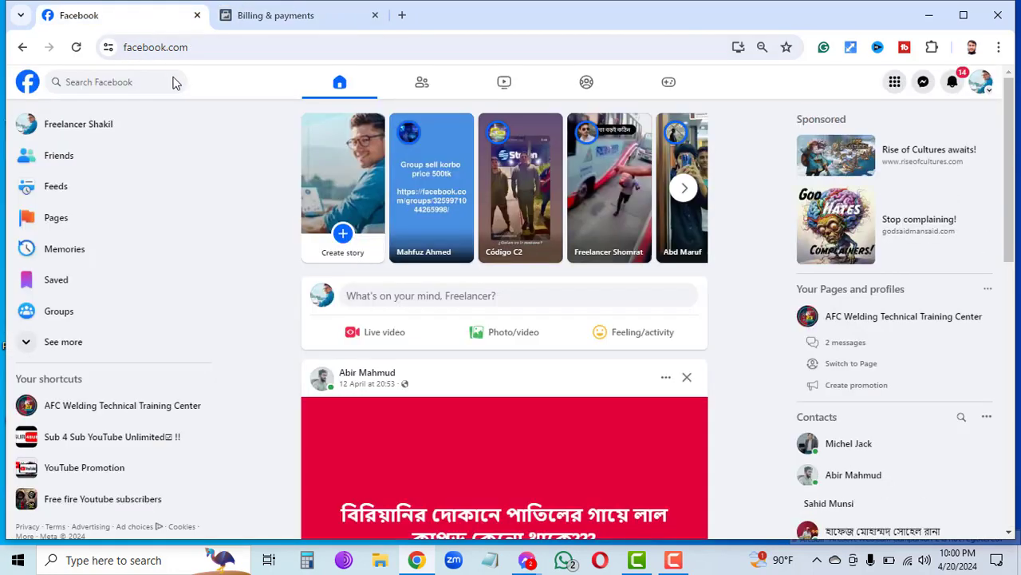
Open the AFC Welding Technical Training Center page from the sidebar and switch into acting as it.
{"action": "left_click", "coordinate": [144, 399]}
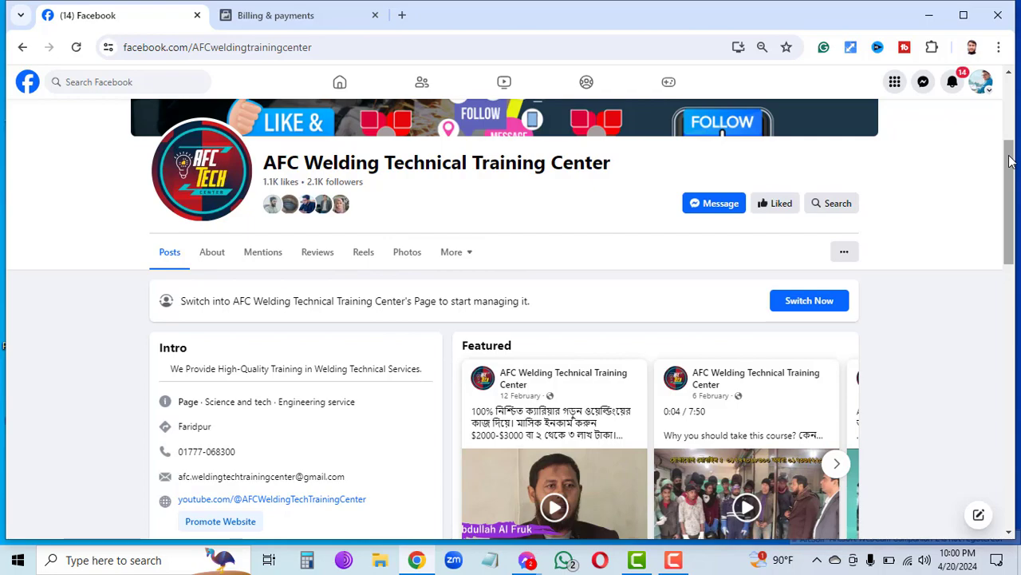
{"action": "left_click_drag", "start_coordinate": [1010, 161], "coordinate": [989, 196]}
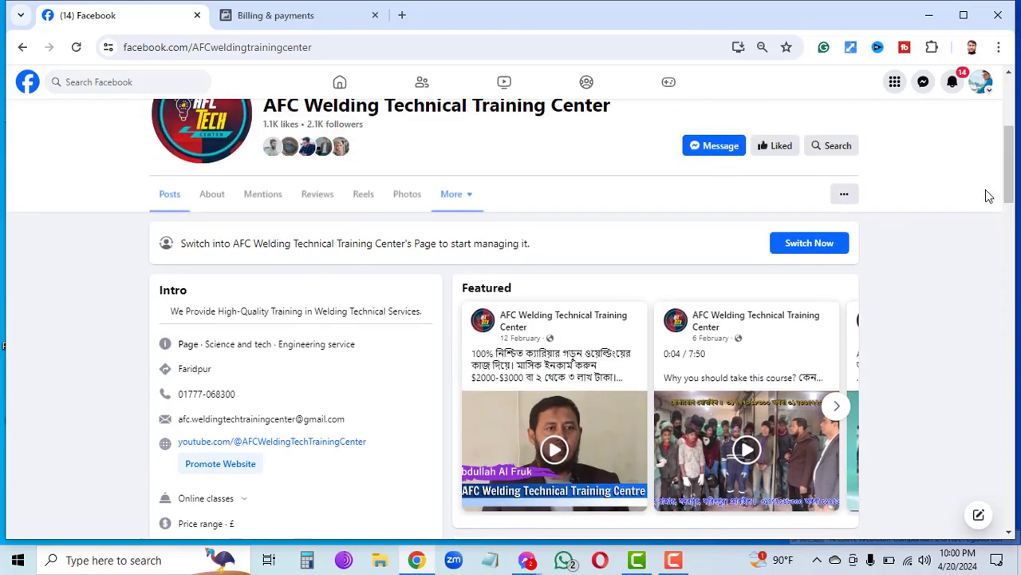
{"action": "left_click", "coordinate": [831, 252]}
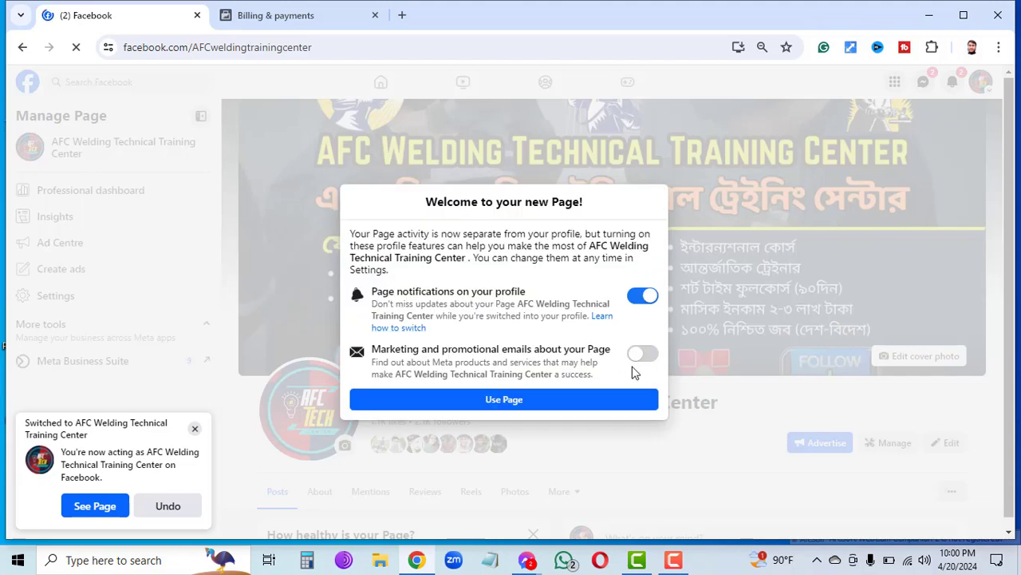
Accept the page's default settings, dismiss the switch notice, and return to the home feed as the page.
{"action": "left_click", "coordinate": [634, 400]}
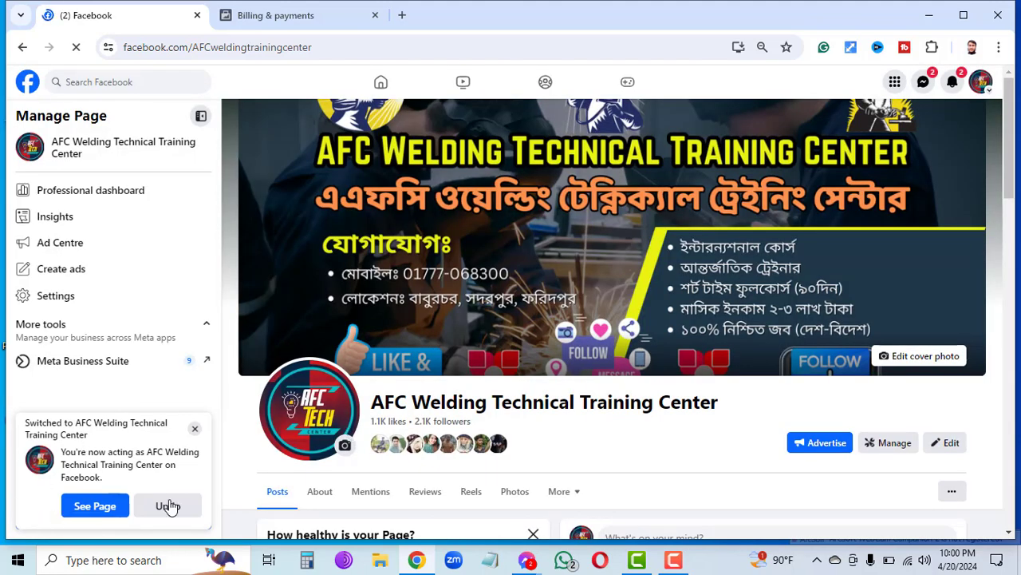
{"action": "left_click", "coordinate": [195, 431]}
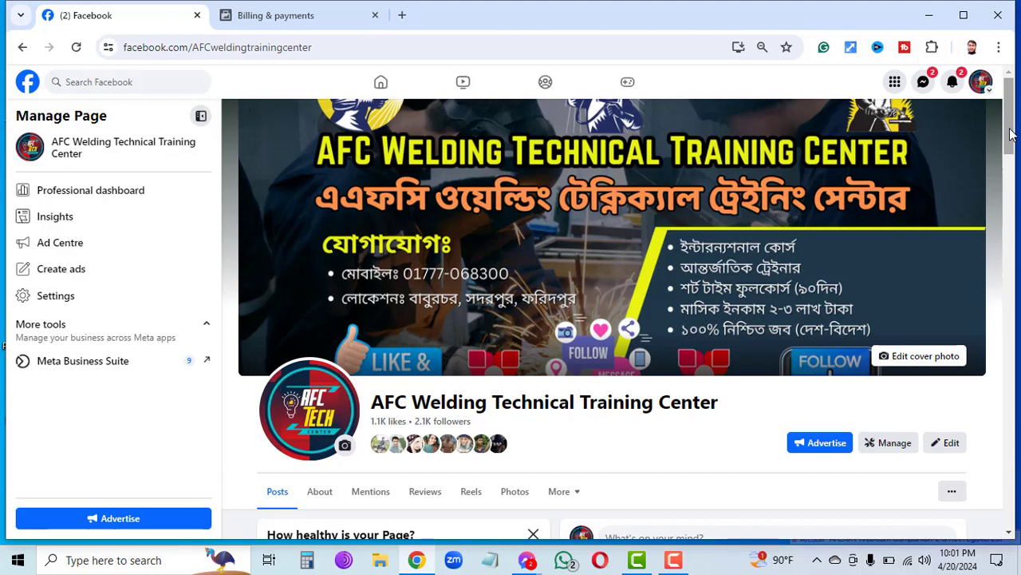
{"action": "left_click_drag", "start_coordinate": [1009, 133], "coordinate": [962, 168]}
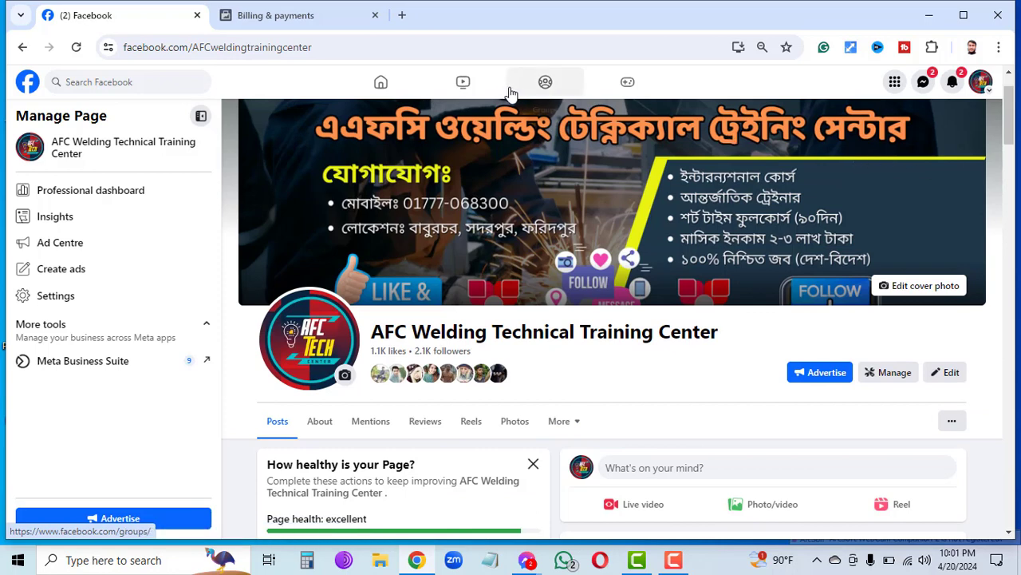
{"action": "left_click", "coordinate": [28, 82]}
{"action": "left_click", "coordinate": [28, 82]}
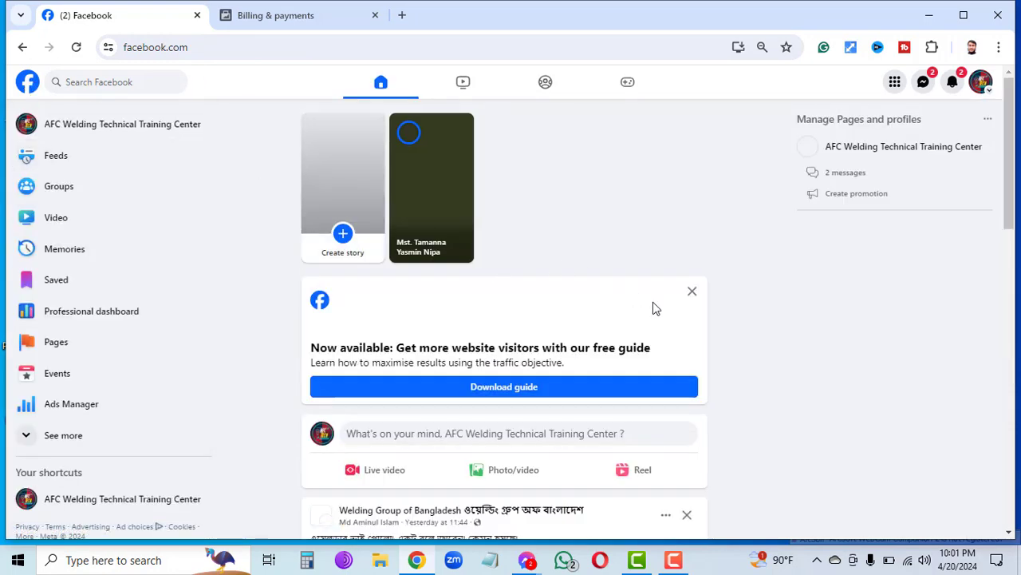
Dismiss the free guide card, open the AFC Welding page, and boost its course-module post.
{"action": "left_click", "coordinate": [692, 292]}
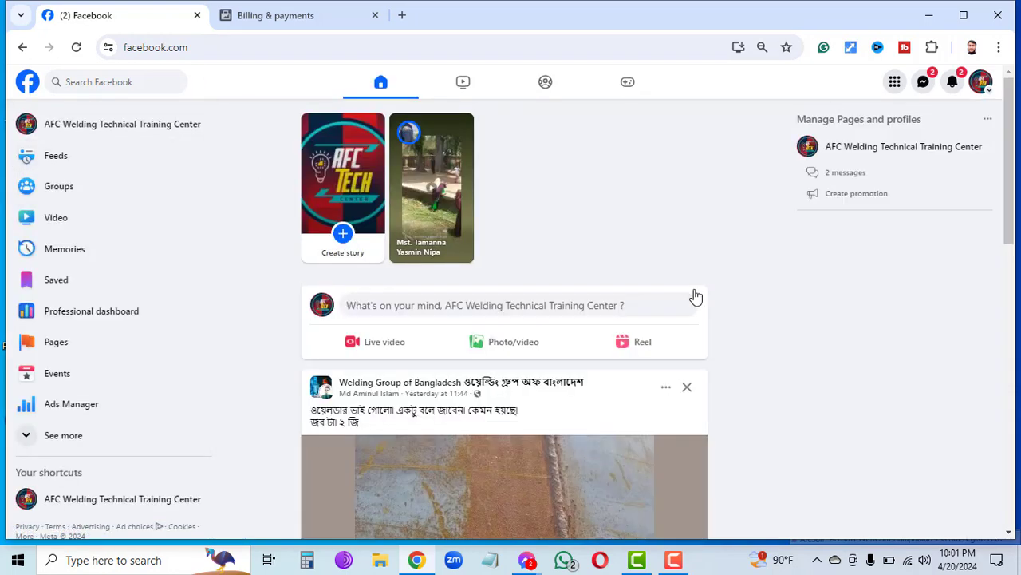
{"action": "left_click", "coordinate": [149, 130]}
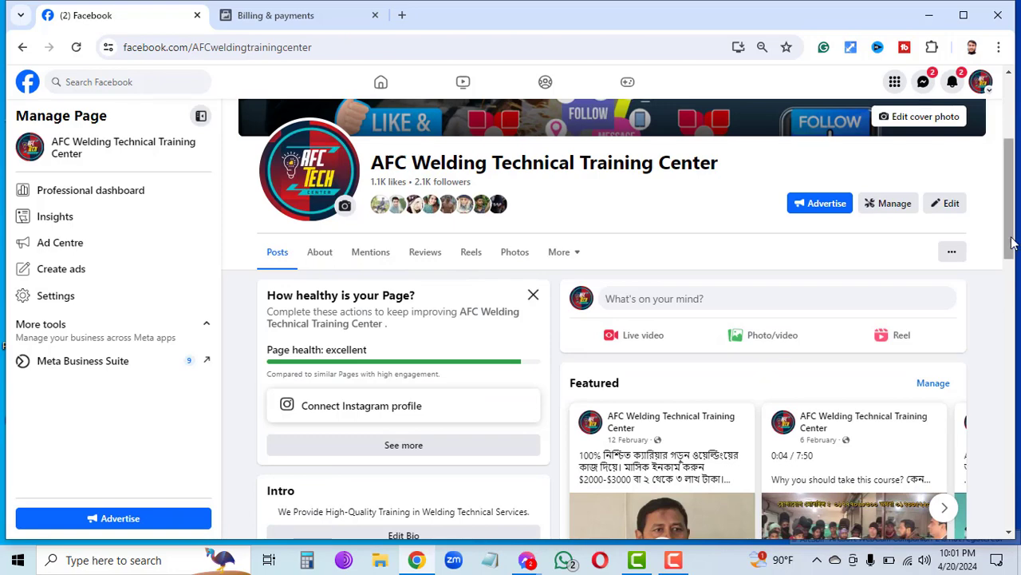
{"action": "scroll", "coordinate": [1011, 242], "scroll_direction": "down", "scroll_amount": 4}
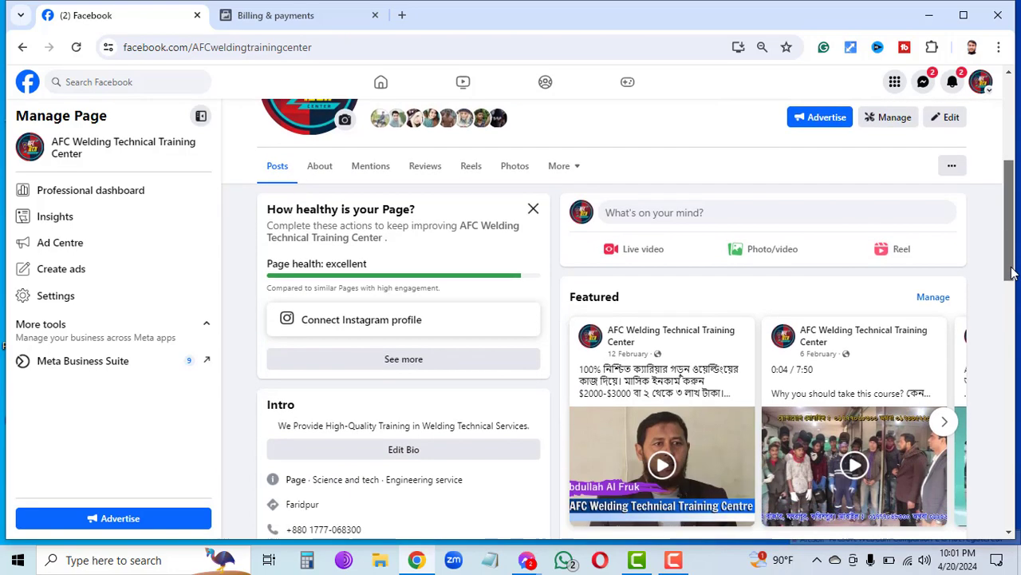
{"action": "scroll", "coordinate": [1011, 321], "scroll_direction": "down", "scroll_amount": 3}
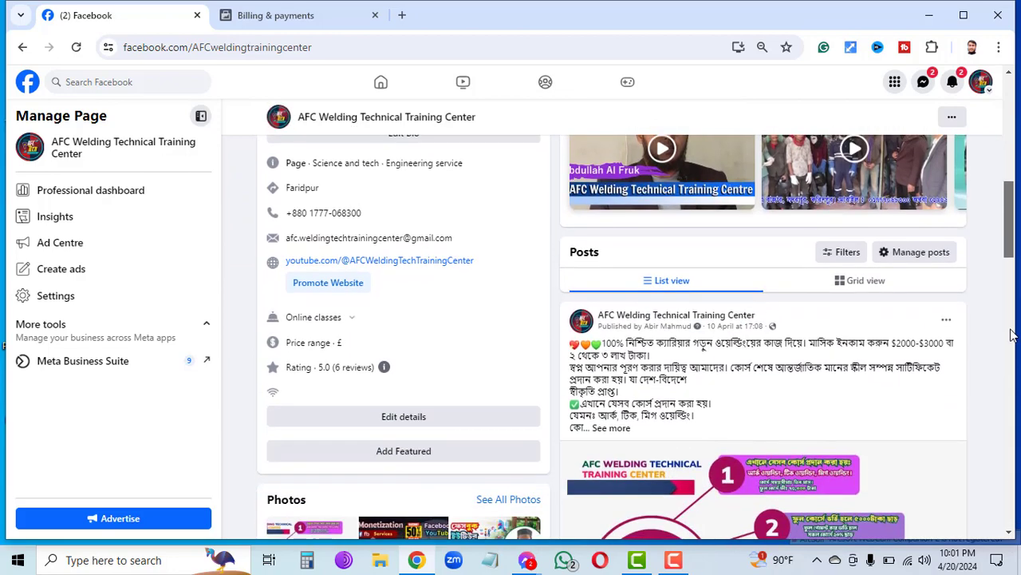
{"action": "scroll", "coordinate": [1011, 359], "scroll_direction": "down", "scroll_amount": 2}
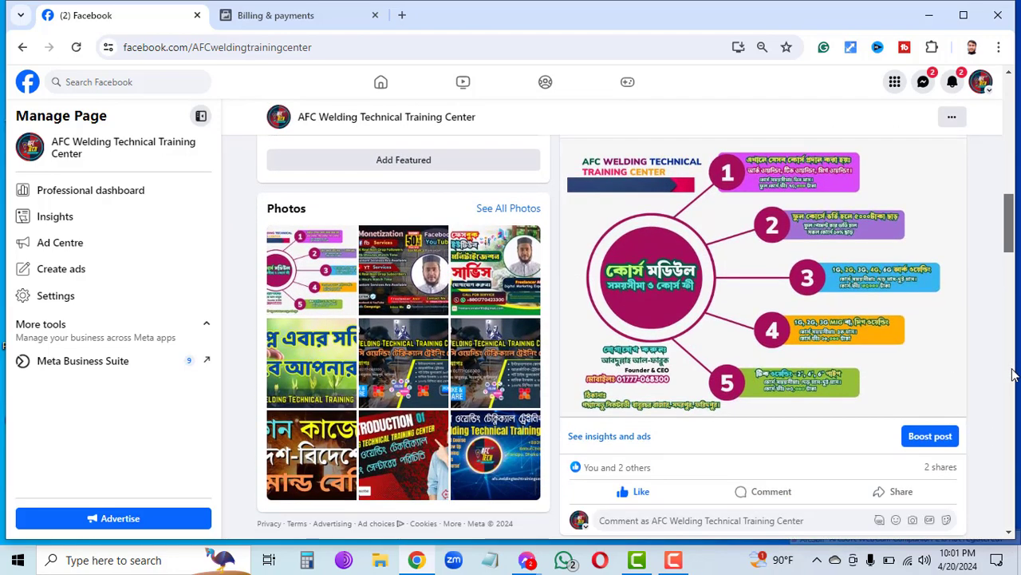
{"action": "scroll", "coordinate": [1012, 375], "scroll_direction": "up", "scroll_amount": 1}
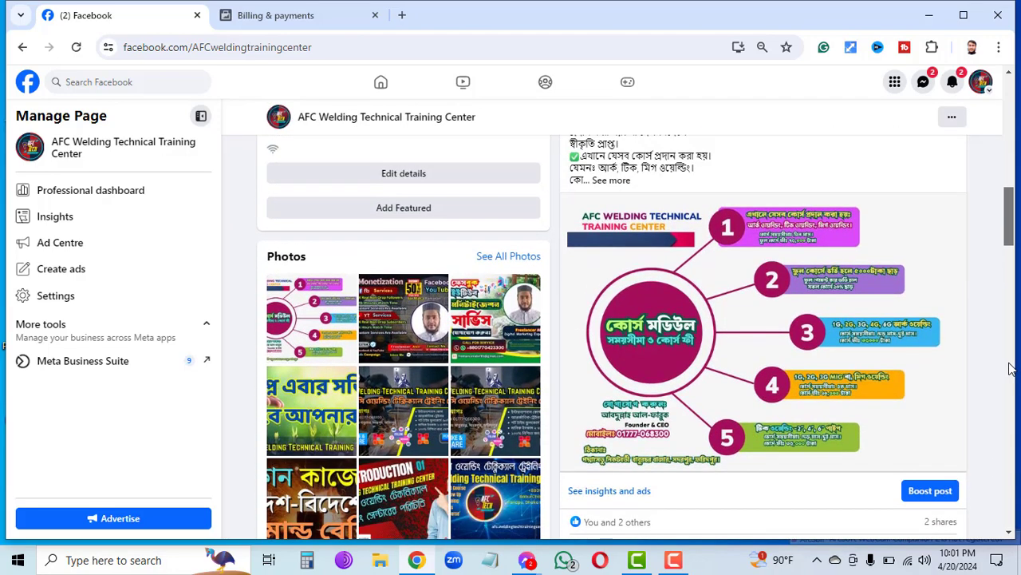
{"action": "left_click", "coordinate": [929, 491]}
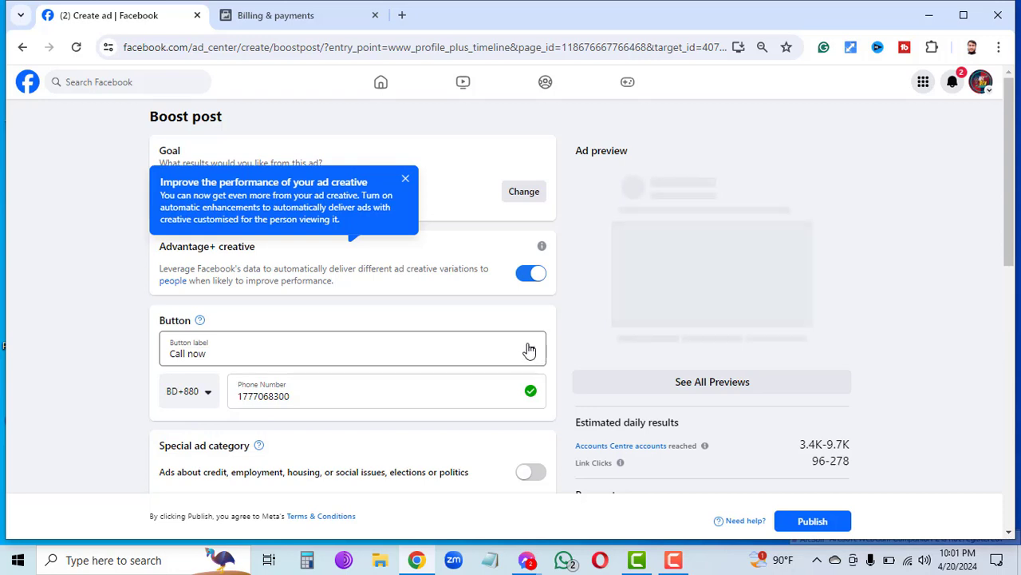
Dismiss the ad-creative tip and review the boost settings ($14.00 budget over 7 days).
{"action": "left_click", "coordinate": [405, 179]}
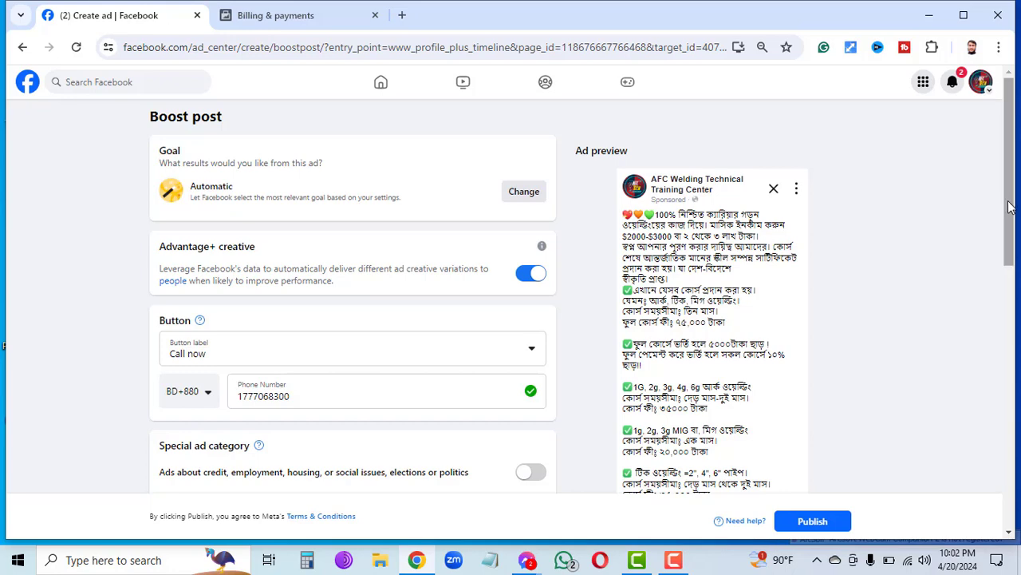
{"action": "left_click_drag", "start_coordinate": [1009, 207], "coordinate": [988, 395]}
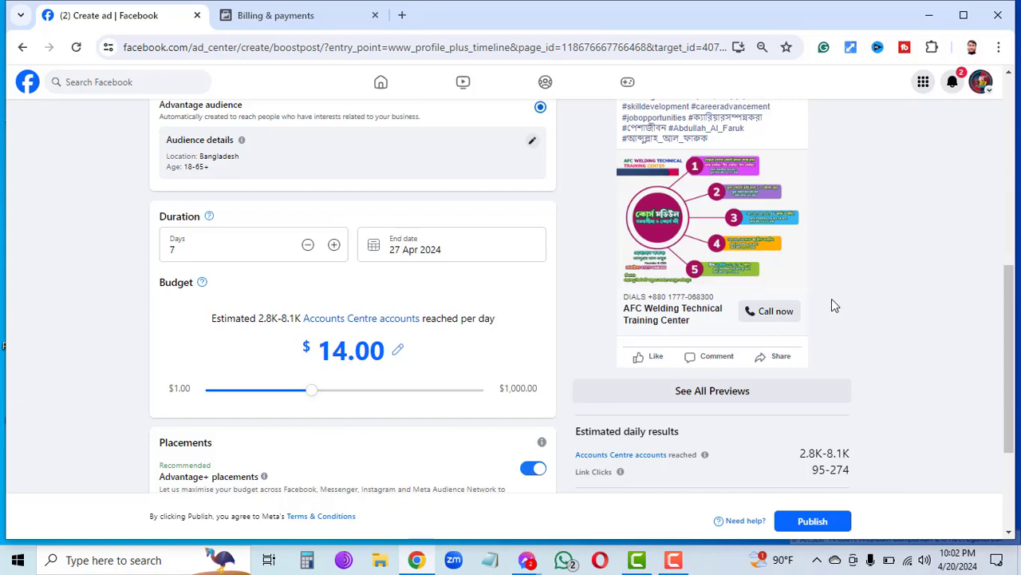
{"action": "left_click_drag", "start_coordinate": [1008, 349], "coordinate": [998, 196]}
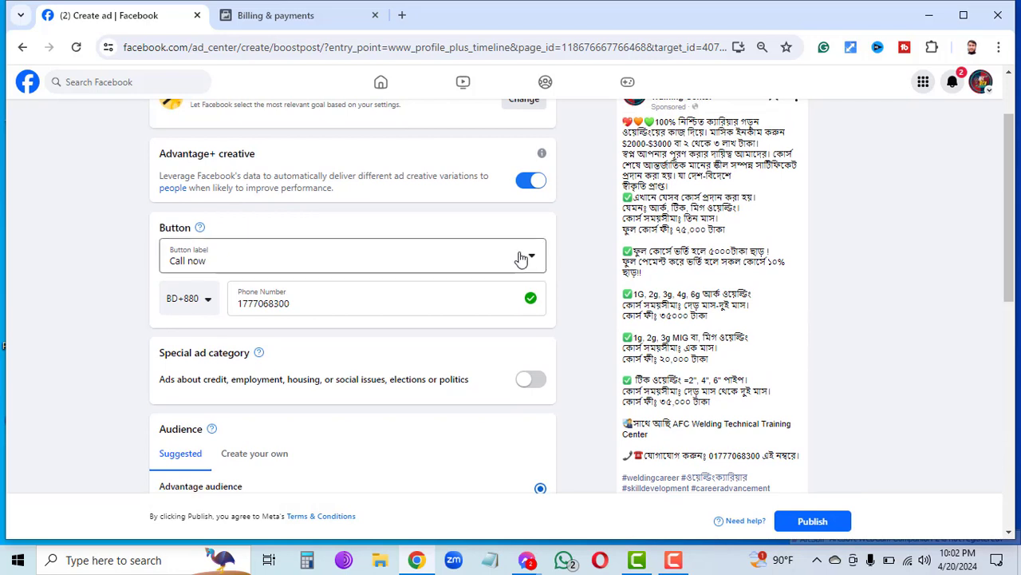
Change the ad's button from Call now to Send message, then scroll down to the Budget section.
{"action": "left_click", "coordinate": [528, 257]}
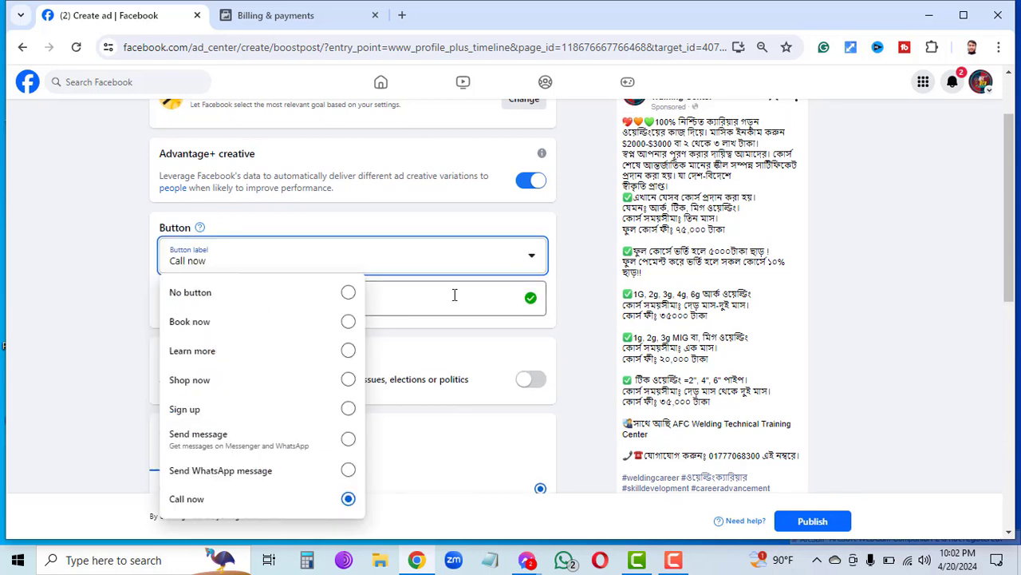
{"action": "left_click", "coordinate": [241, 436]}
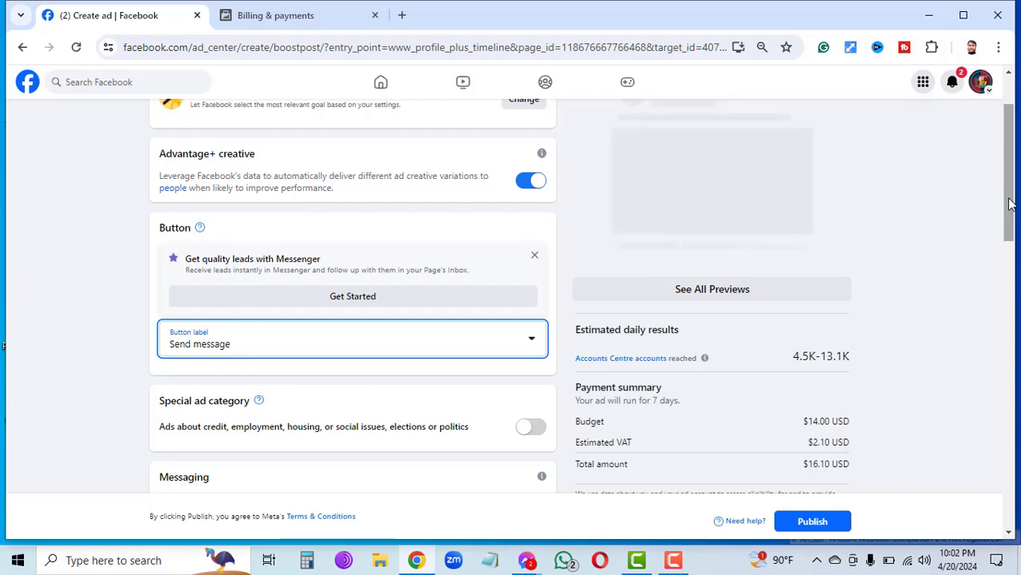
{"action": "left_click_drag", "start_coordinate": [1009, 203], "coordinate": [1009, 170]}
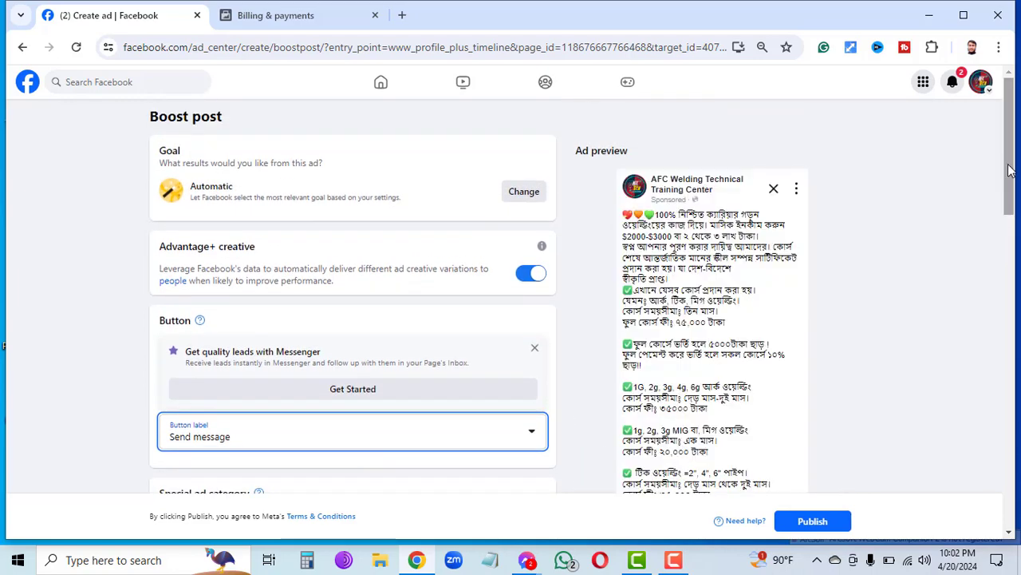
{"action": "left_click_drag", "start_coordinate": [1009, 170], "coordinate": [1013, 294]}
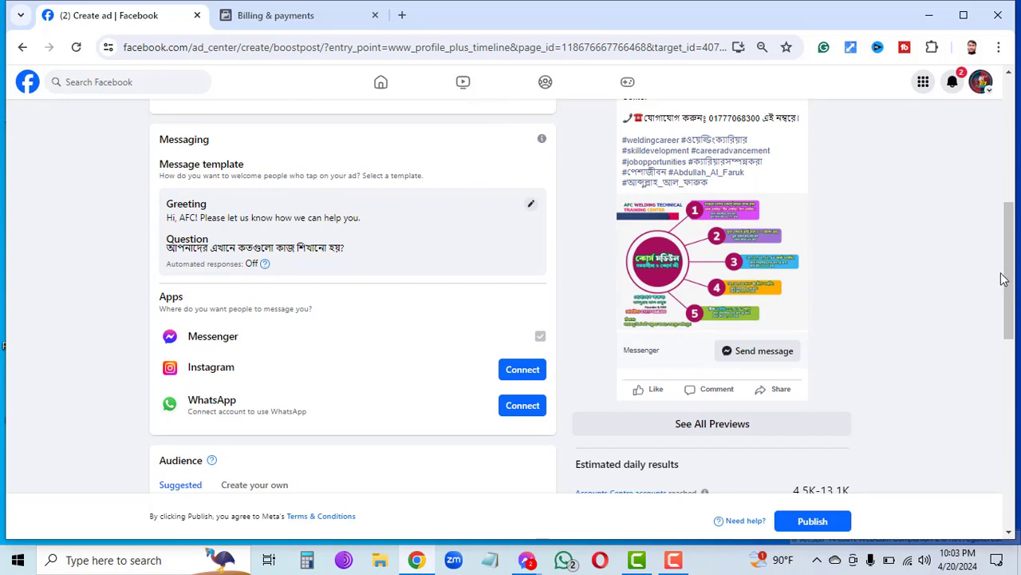
{"action": "left_click_drag", "start_coordinate": [1014, 285], "coordinate": [1010, 337]}
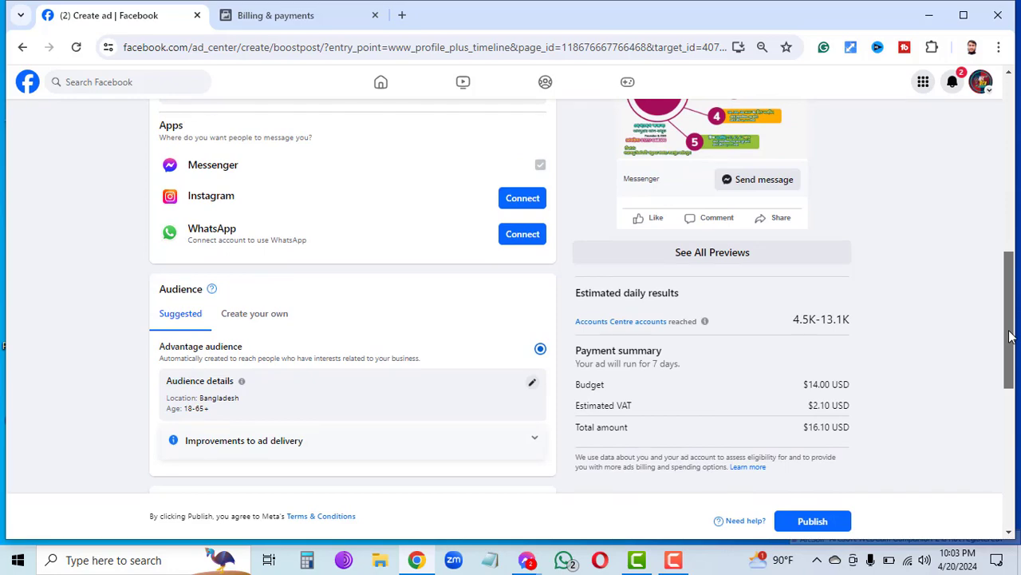
{"action": "scroll", "coordinate": [1009, 336], "scroll_direction": "down", "scroll_amount": 1}
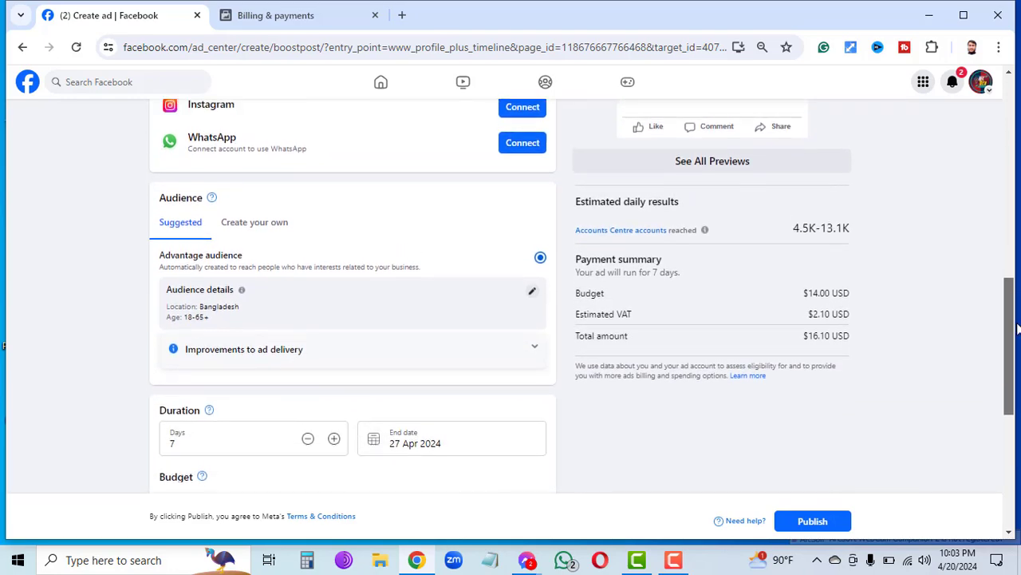
{"action": "left_click_drag", "start_coordinate": [1018, 327], "coordinate": [987, 48]}
{"action": "scroll", "coordinate": [511, 319], "scroll_direction": "down", "scroll_amount": 5}
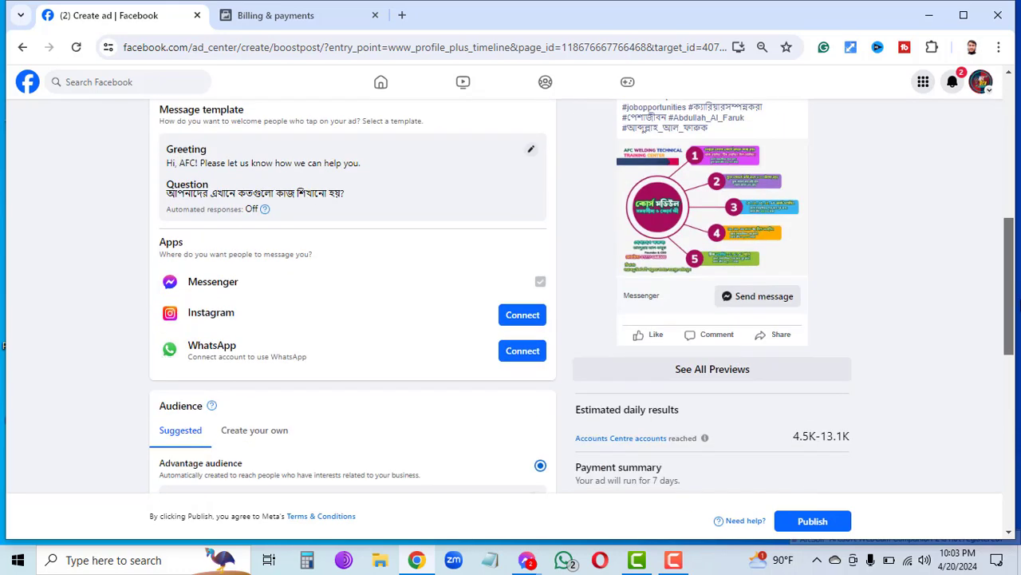
{"action": "scroll", "coordinate": [4, 345], "scroll_direction": "down", "scroll_amount": 3}
{"action": "scroll", "coordinate": [4, 345], "scroll_direction": "down", "scroll_amount": 3}
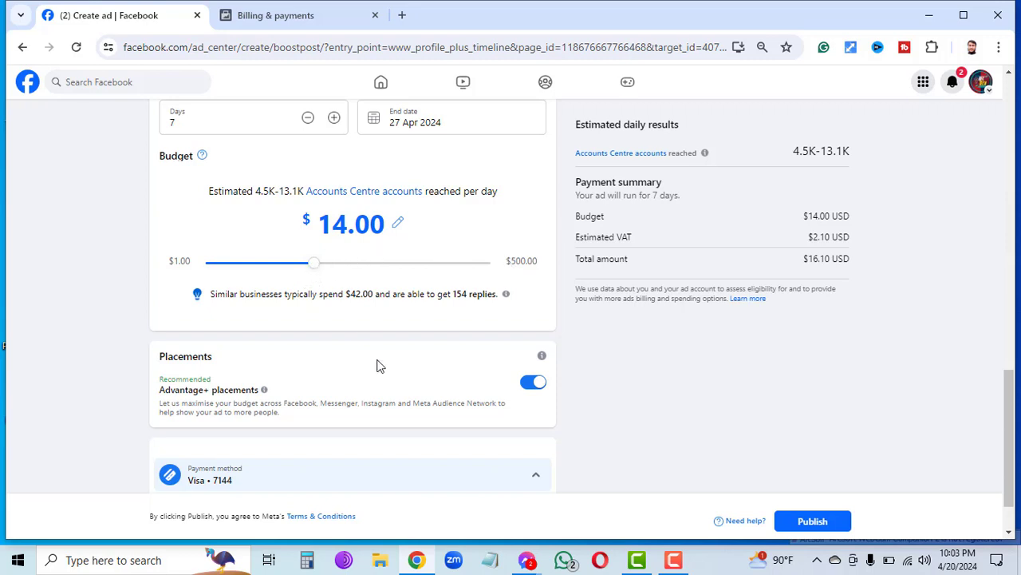
Slide the boost's daily budget down from $14.00 to $8.00 (about 2.6K–7.5K daily reach).
{"action": "left_click", "coordinate": [279, 263]}
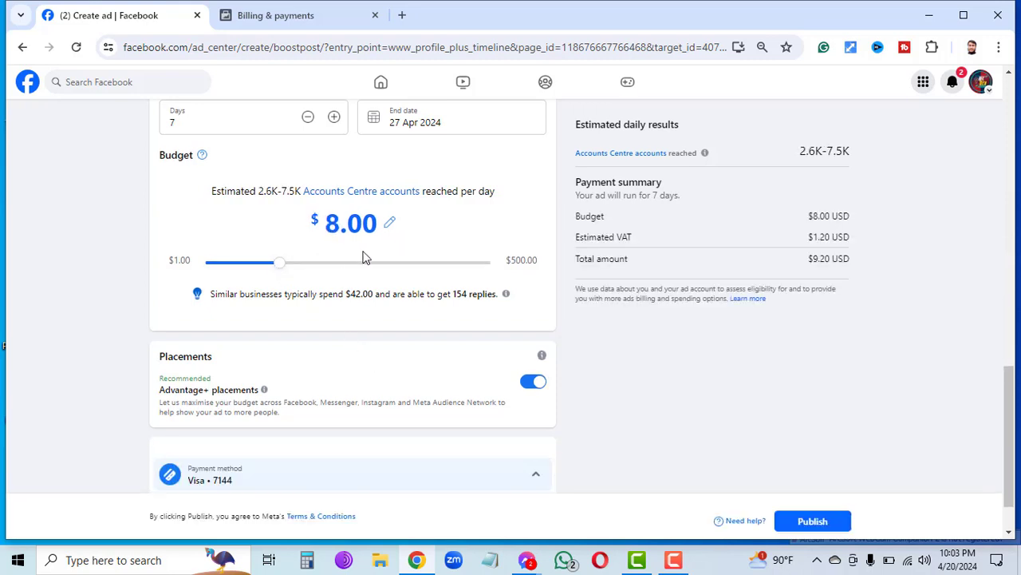
{"action": "left_click", "coordinate": [241, 264]}
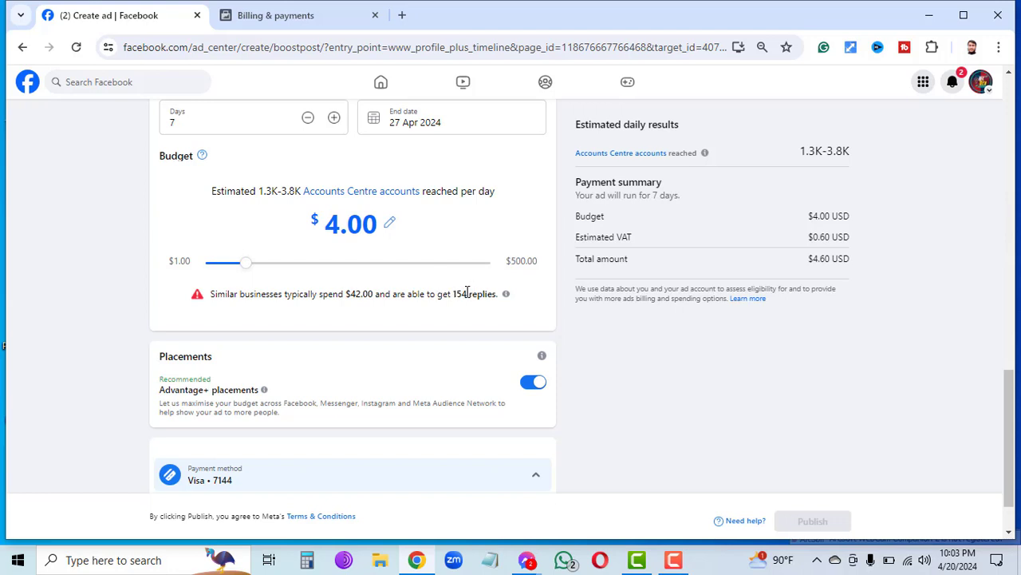
{"action": "left_click", "coordinate": [256, 269]}
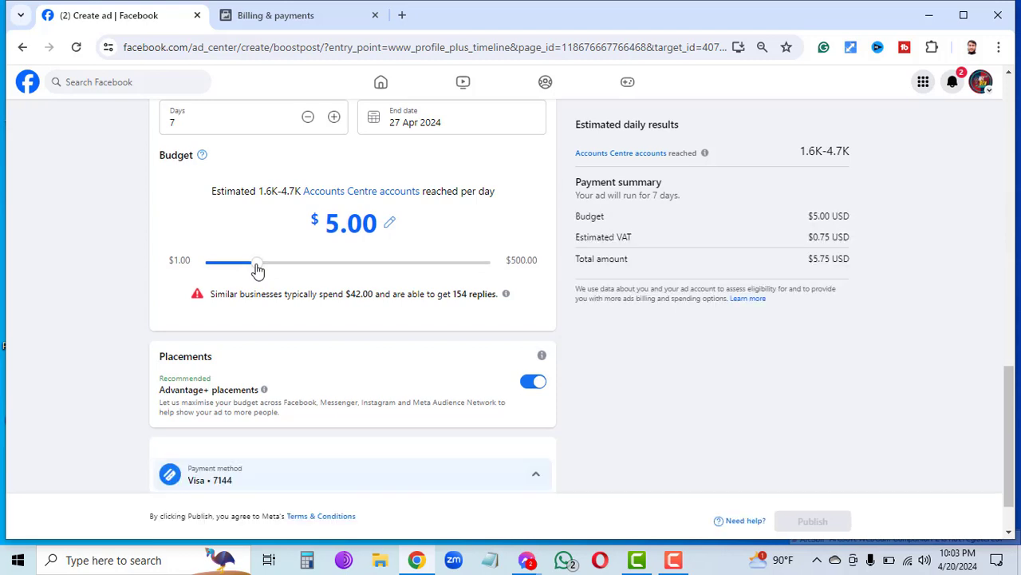
{"action": "left_click_drag", "start_coordinate": [261, 269], "coordinate": [275, 266]}
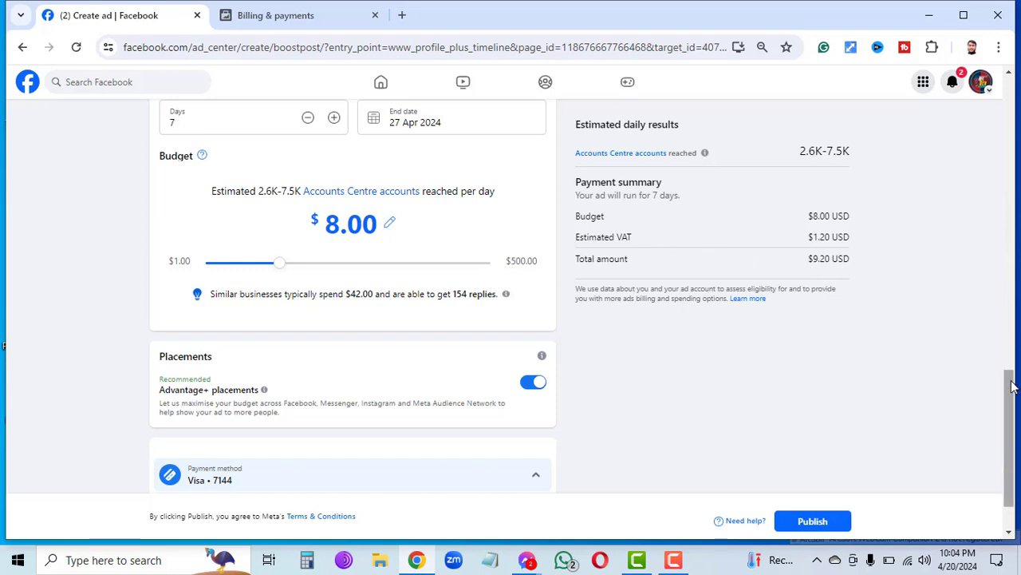
Start setting up Messenger lead collection for the boosted ad.
{"action": "left_click_drag", "start_coordinate": [1011, 386], "coordinate": [959, 199]}
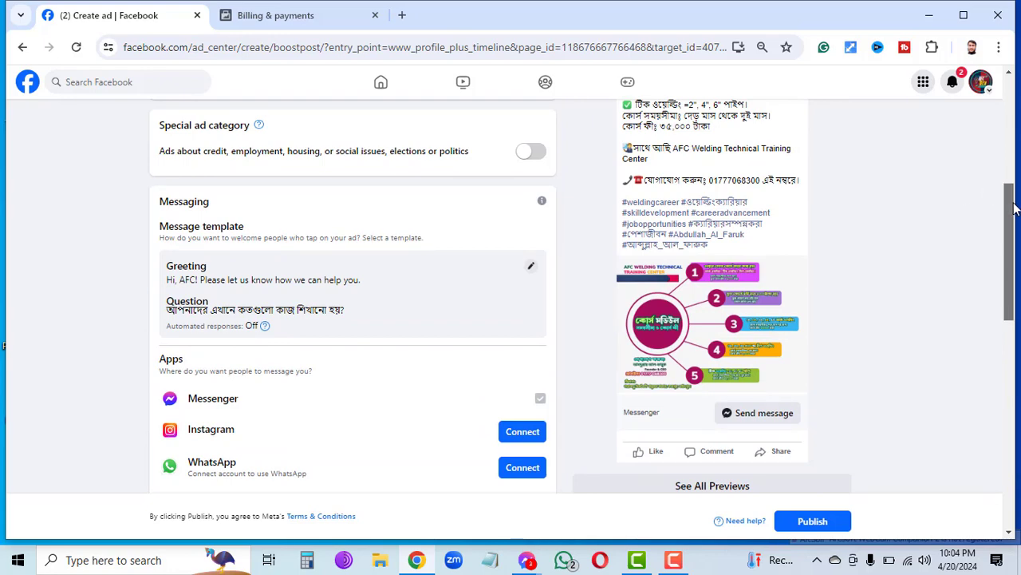
{"action": "left_click_drag", "start_coordinate": [1012, 203], "coordinate": [985, 111]}
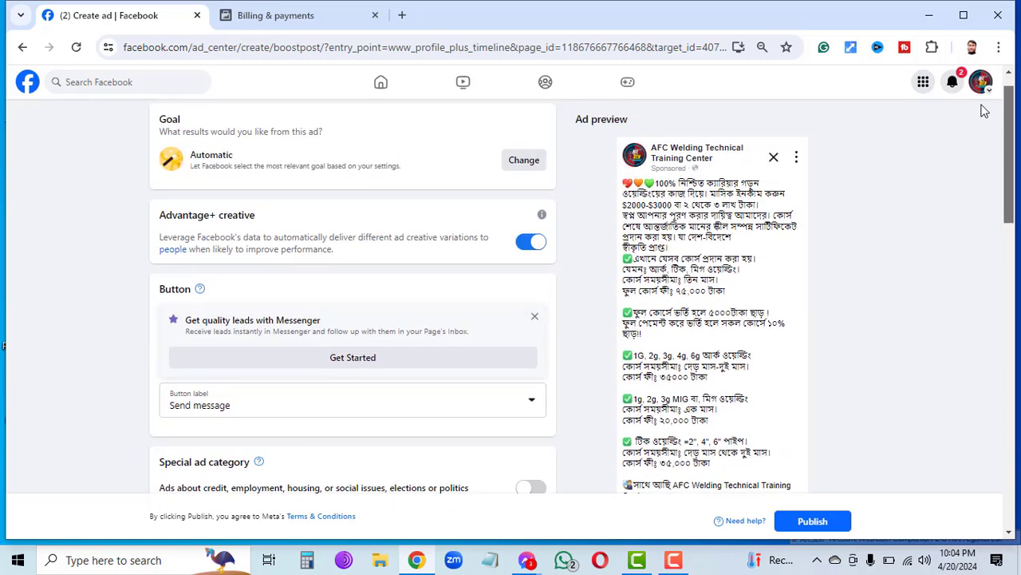
{"action": "left_click", "coordinate": [382, 358]}
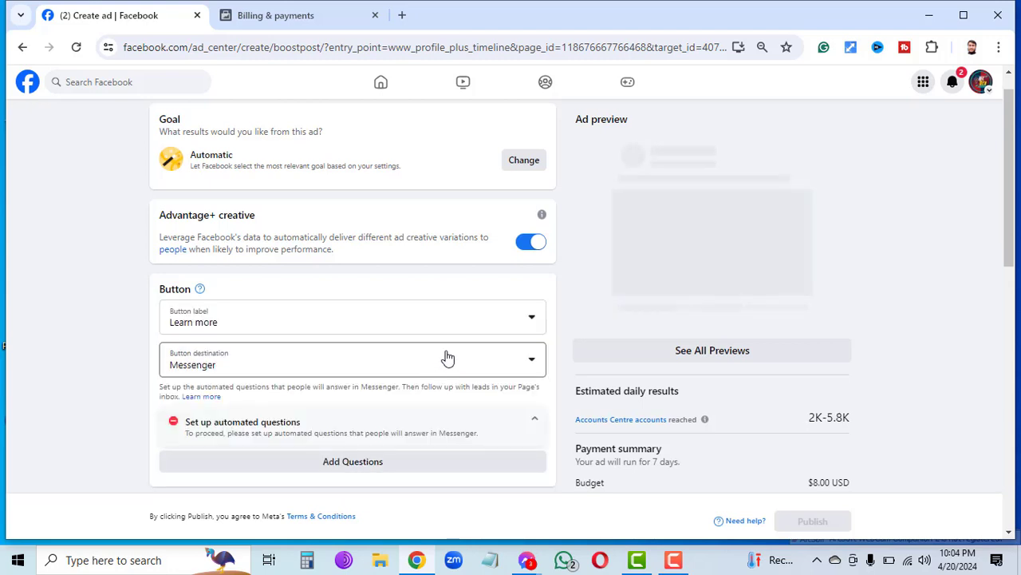
Choose Send message as the ad's button label after briefly trying Call now.
{"action": "left_click", "coordinate": [529, 321]}
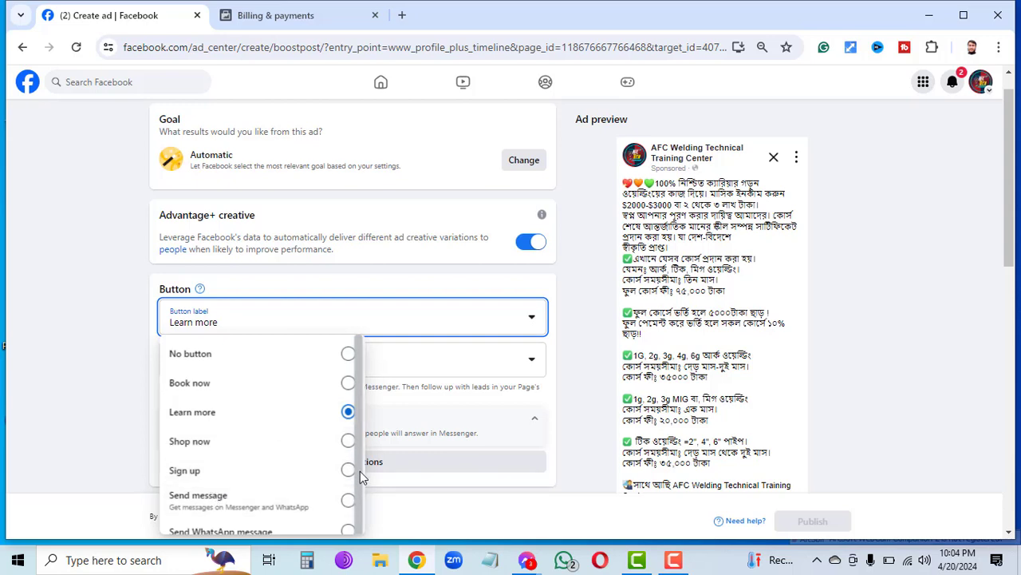
{"action": "scroll", "coordinate": [360, 473], "scroll_direction": "down", "scroll_amount": 2}
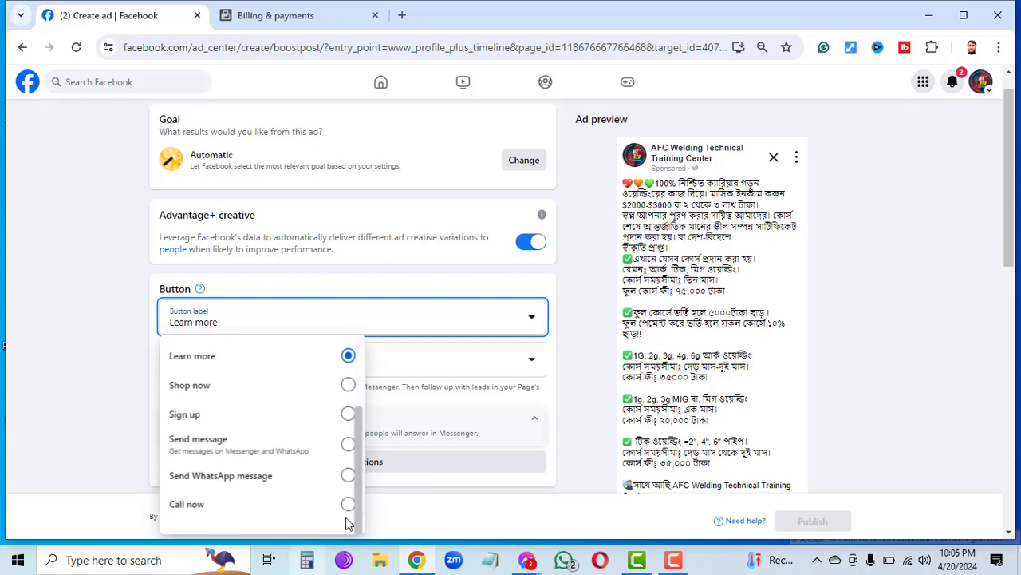
{"action": "left_click", "coordinate": [346, 508]}
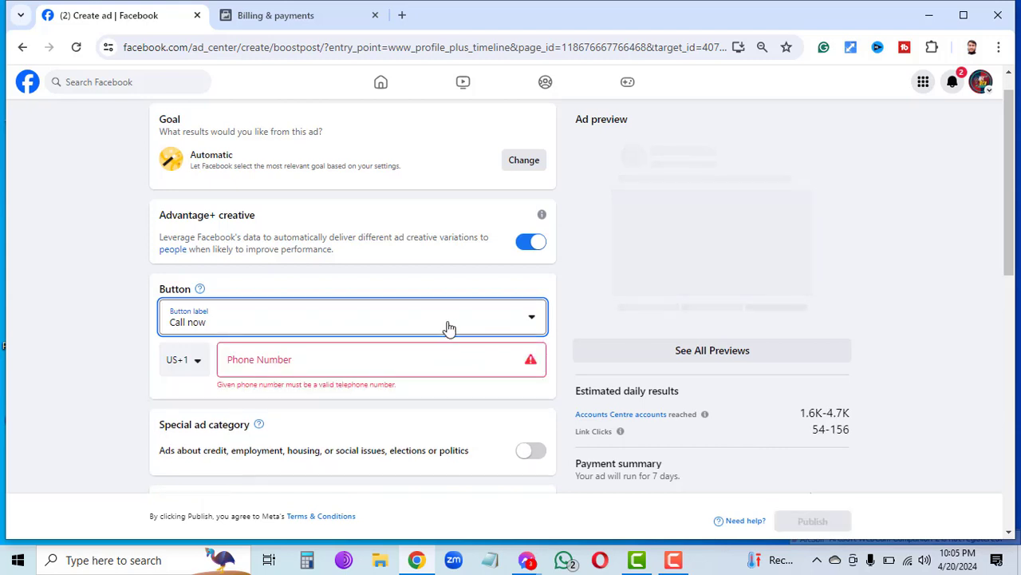
{"action": "left_click", "coordinate": [525, 315]}
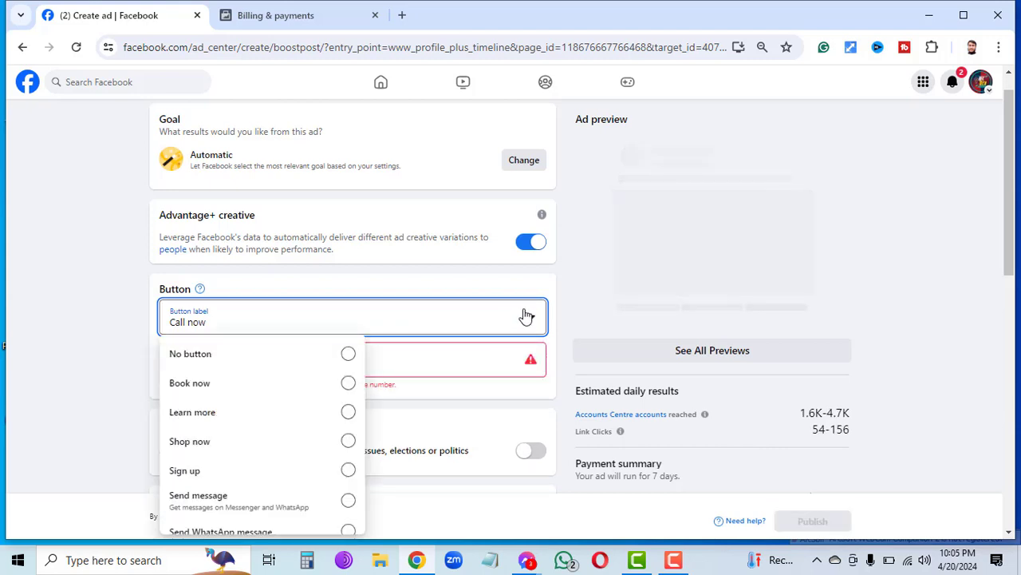
{"action": "left_click", "coordinate": [271, 498]}
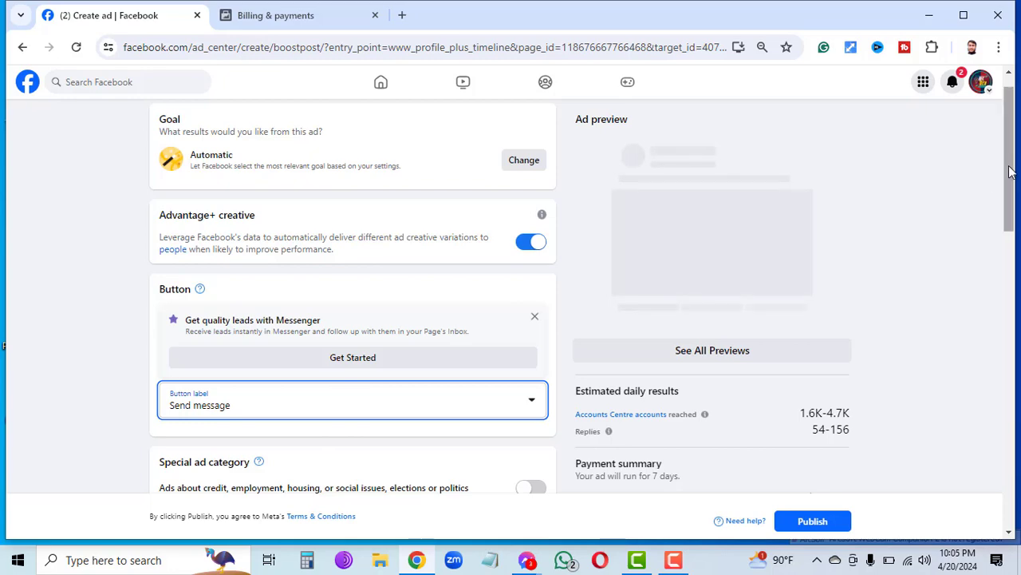
{"action": "left_click_drag", "start_coordinate": [1009, 174], "coordinate": [1010, 232]}
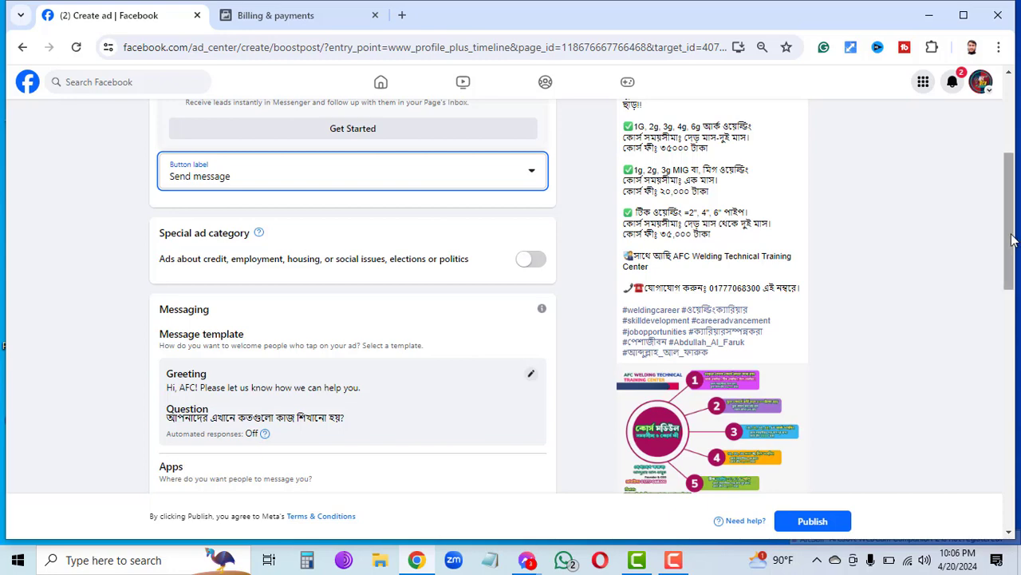
{"action": "left_click_drag", "start_coordinate": [1016, 239], "coordinate": [1015, 377]}
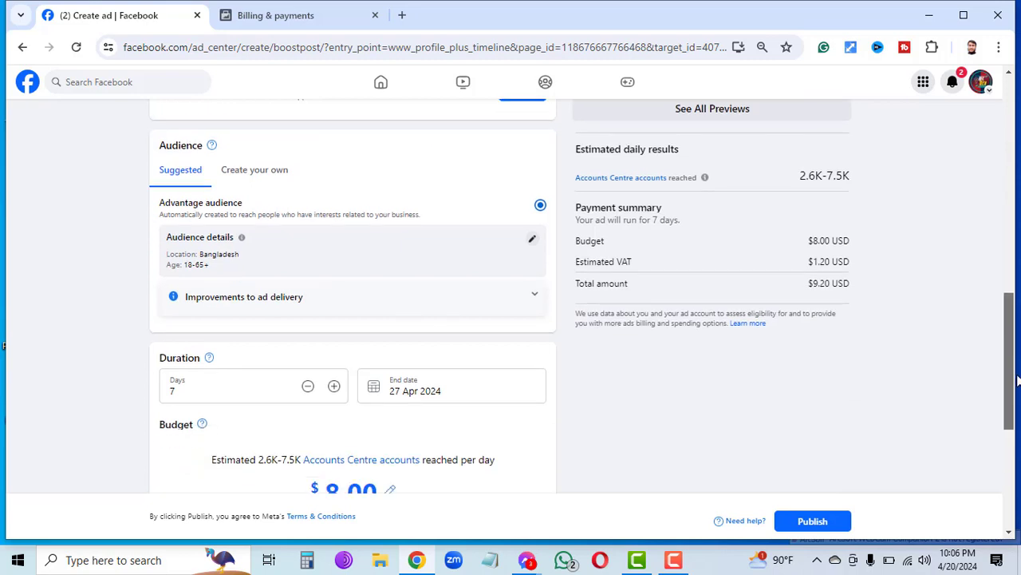
Edit the audience to target men only and lower the upper age limit to 38.
{"action": "left_click", "coordinate": [532, 241]}
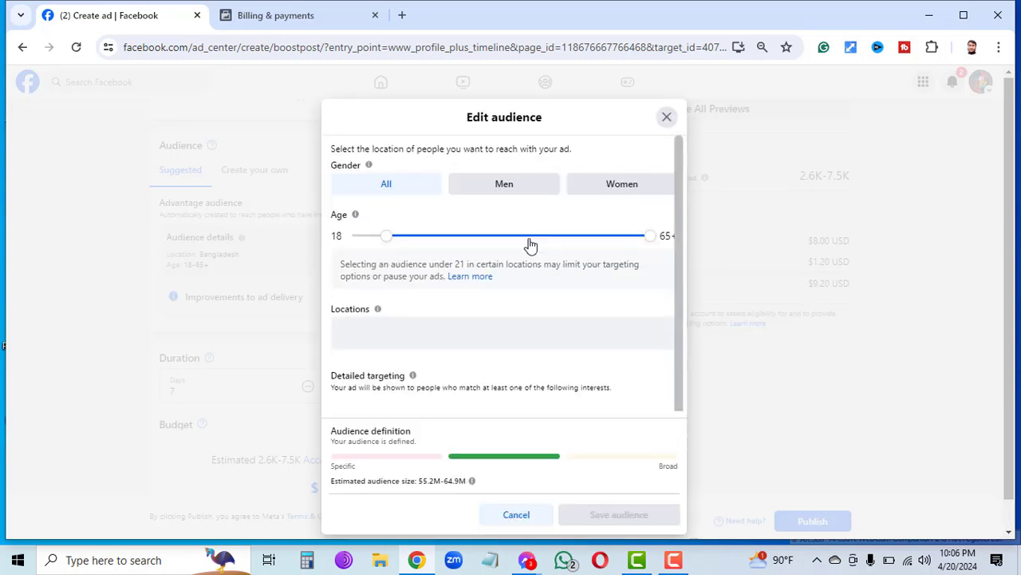
{"action": "left_click", "coordinate": [506, 186]}
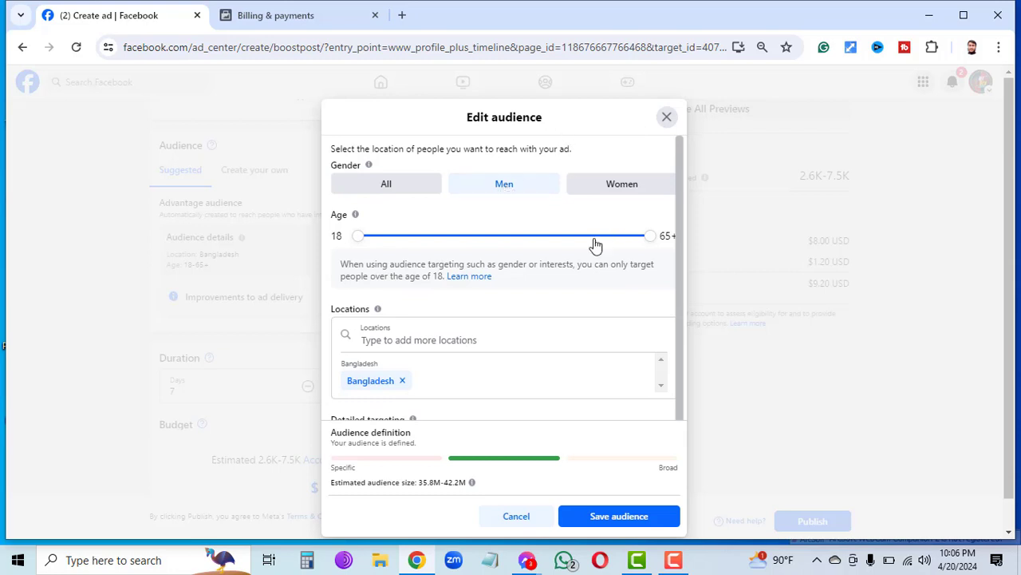
{"action": "left_click", "coordinate": [553, 243]}
{"action": "left_click", "coordinate": [522, 243]}
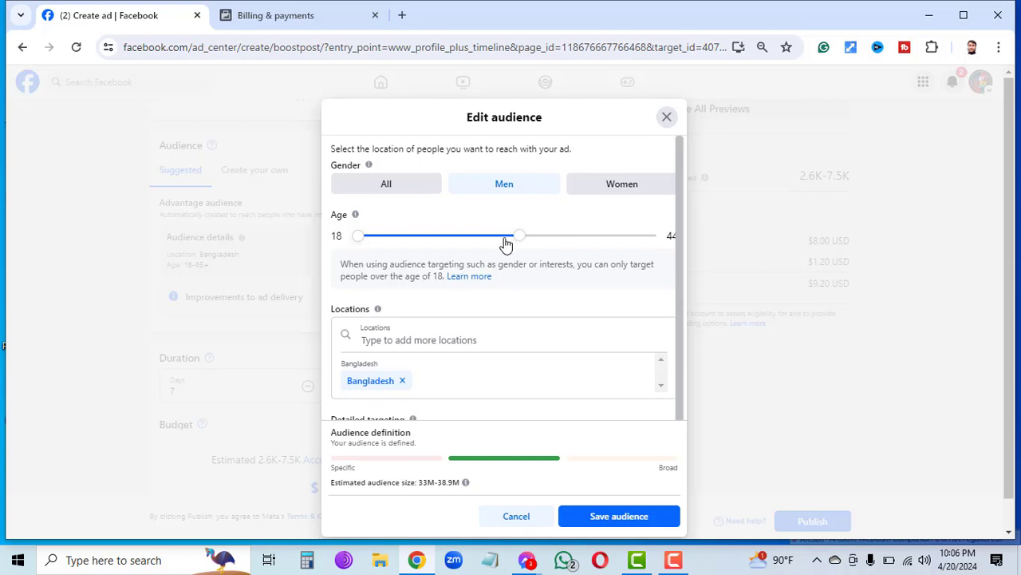
{"action": "left_click", "coordinate": [506, 243]}
{"action": "left_click", "coordinate": [482, 244]}
{"action": "left_click", "coordinate": [170, 495]}
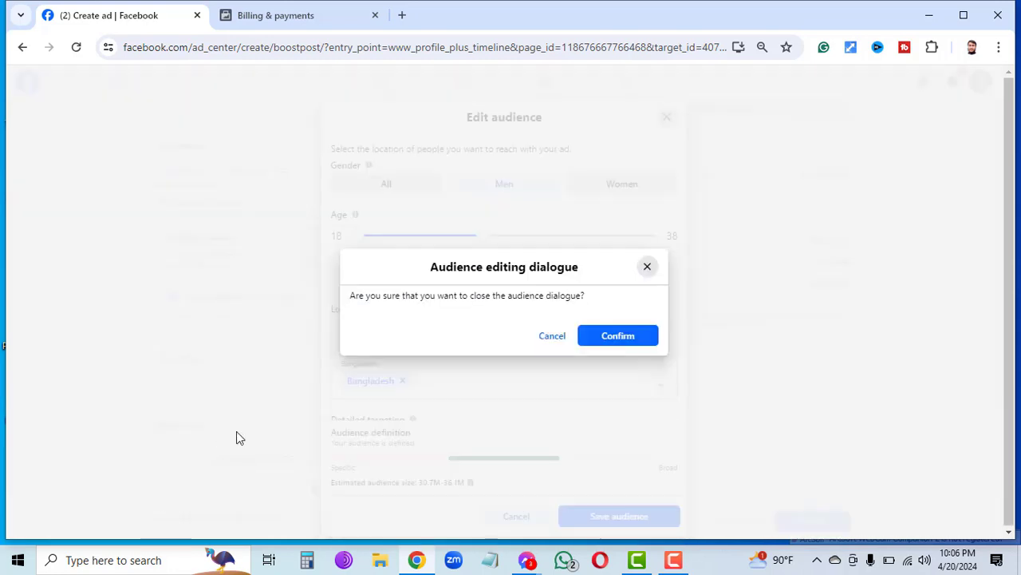
{"action": "left_click", "coordinate": [648, 269]}
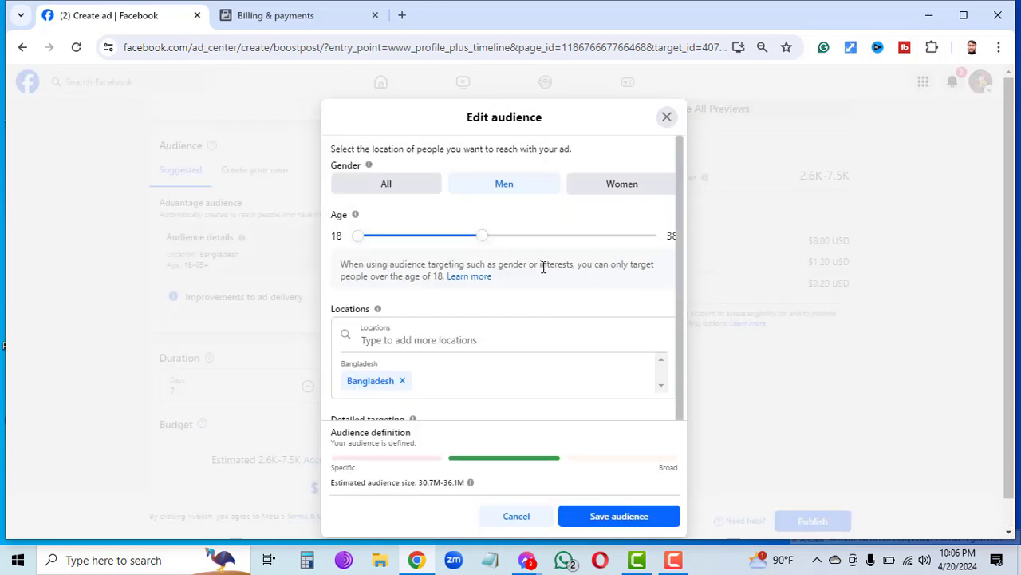
Bring the upper age limit down to 30 for an 18–30 age range.
{"action": "left_click_drag", "start_coordinate": [477, 240], "coordinate": [464, 238]}
{"action": "left_click_drag", "start_coordinate": [451, 241], "coordinate": [441, 245]}
{"action": "left_click_drag", "start_coordinate": [438, 237], "coordinate": [433, 238]}
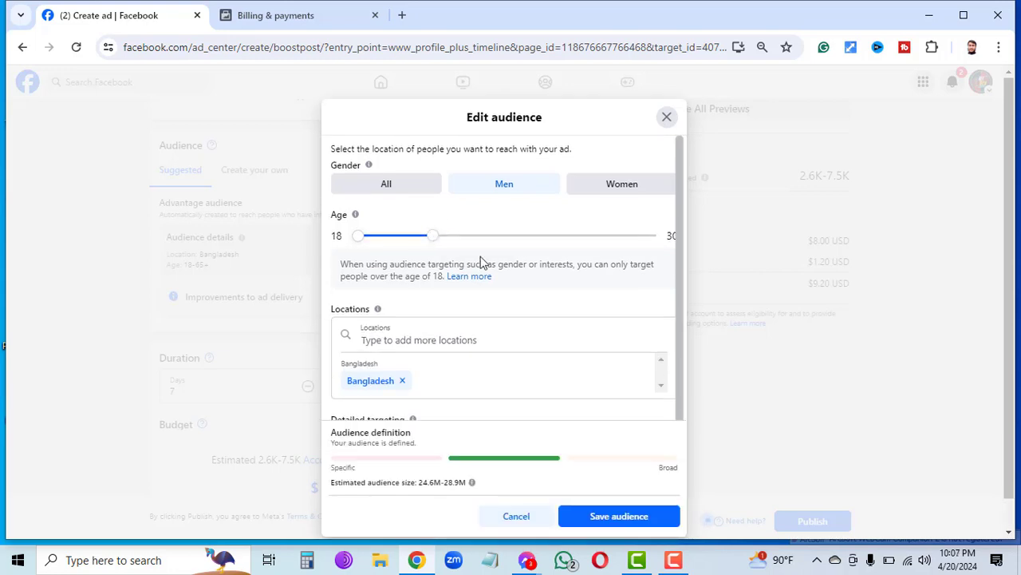
Search FARIDPUR and pick Faridpur, Dhaka, Dhaka Division as the location, replacing all of Bangladesh.
{"action": "left_click", "coordinate": [514, 331]}
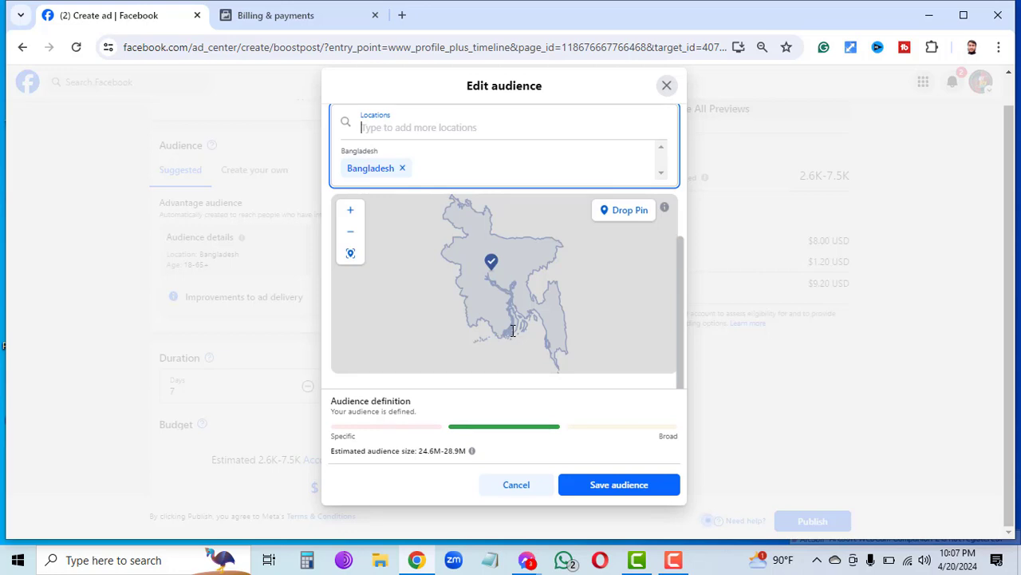
{"action": "type", "text": "FAR"}
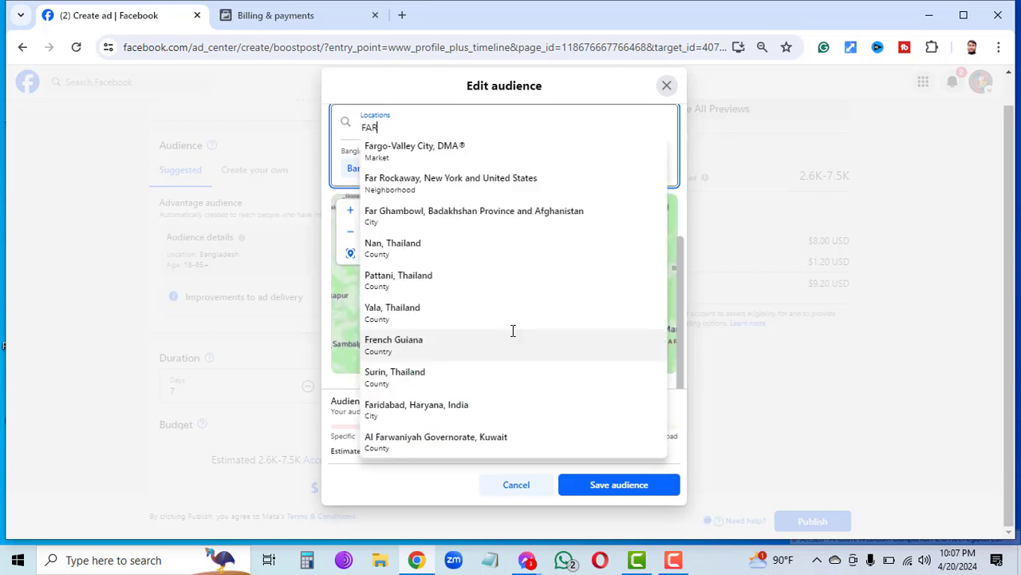
{"action": "type", "text": "ID"}
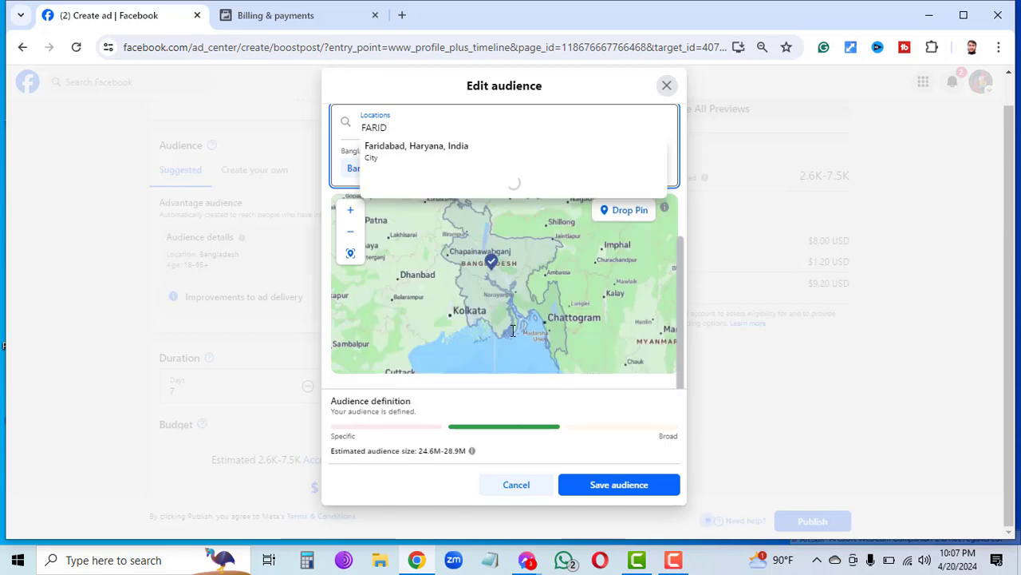
{"action": "type", "text": "PUR"}
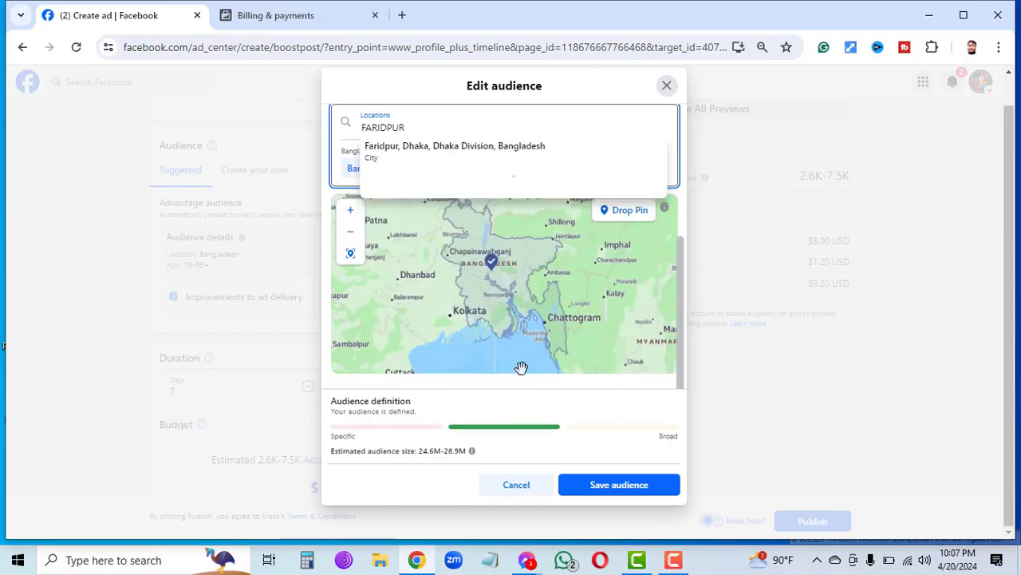
{"action": "left_click", "coordinate": [477, 158]}
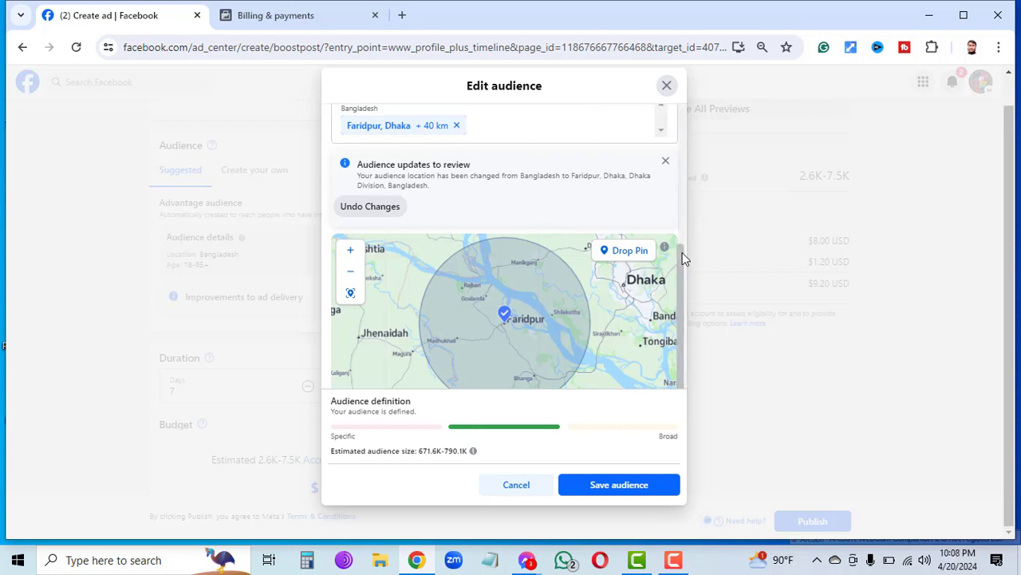
Adjust the Faridpur, Dhaka radius slider to 44 km.
{"action": "scroll", "coordinate": [682, 252], "scroll_direction": "up", "scroll_amount": 2}
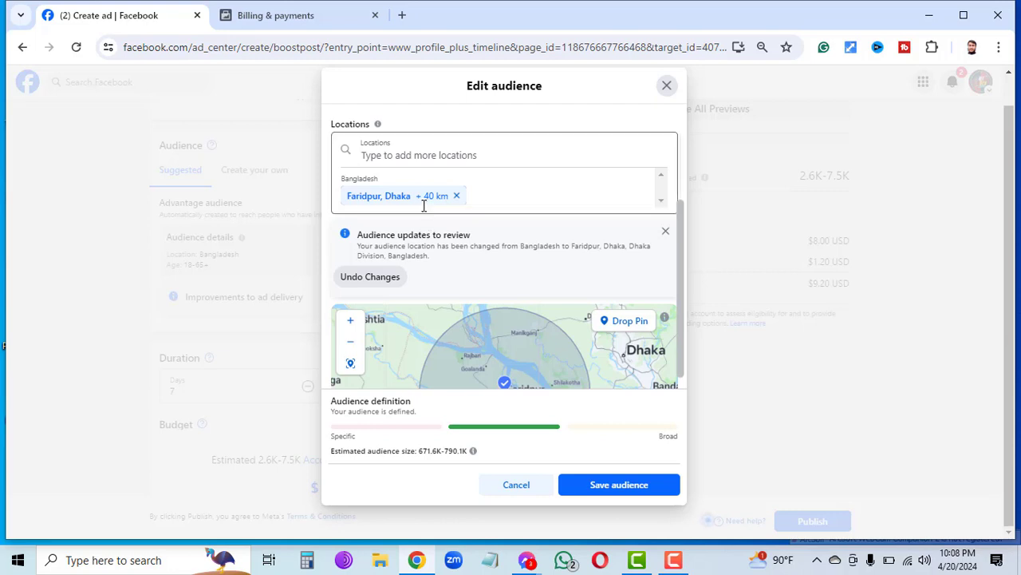
{"action": "left_click", "coordinate": [423, 204]}
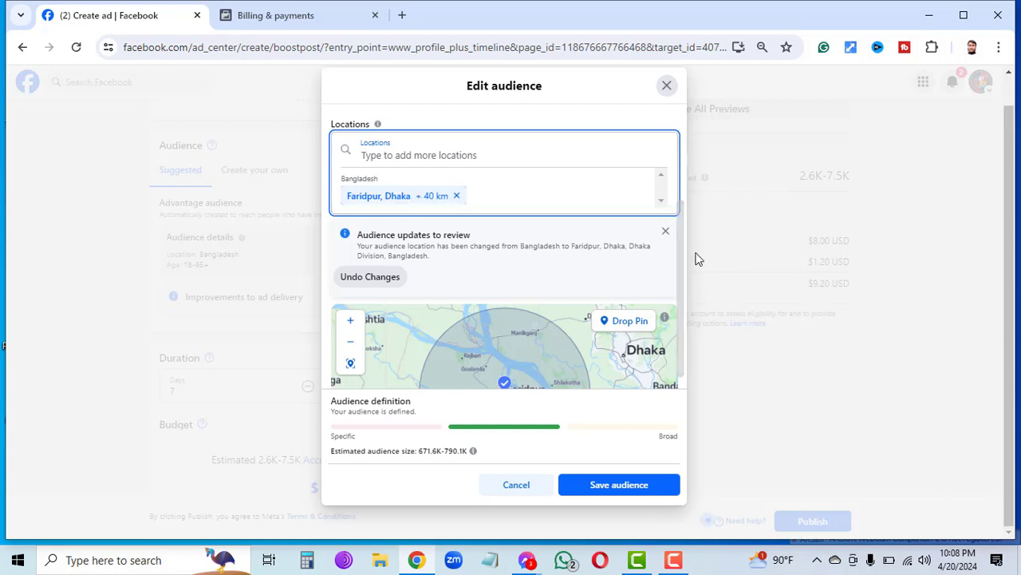
{"action": "left_click_drag", "start_coordinate": [682, 255], "coordinate": [683, 326]}
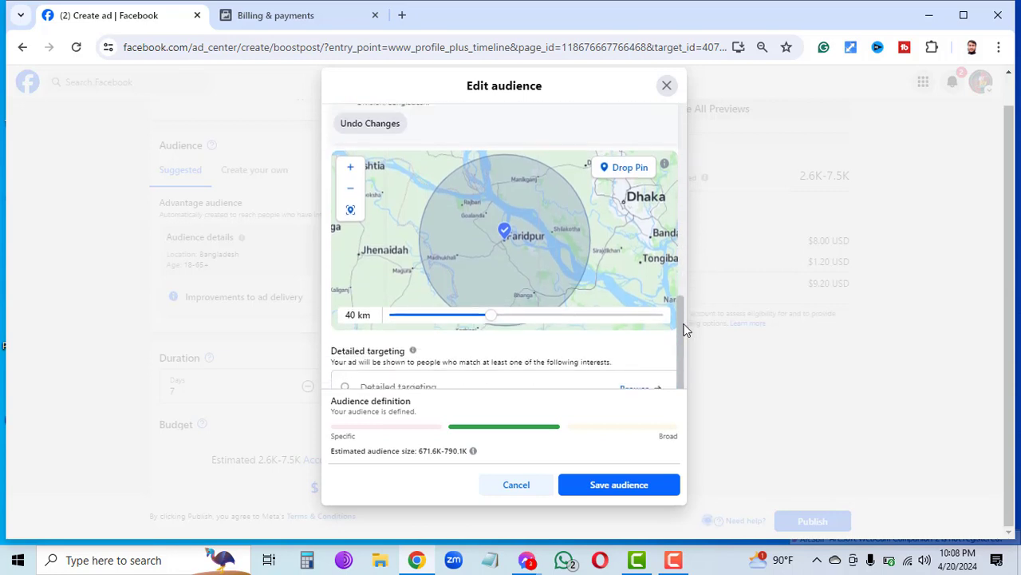
{"action": "left_click", "coordinate": [542, 319]}
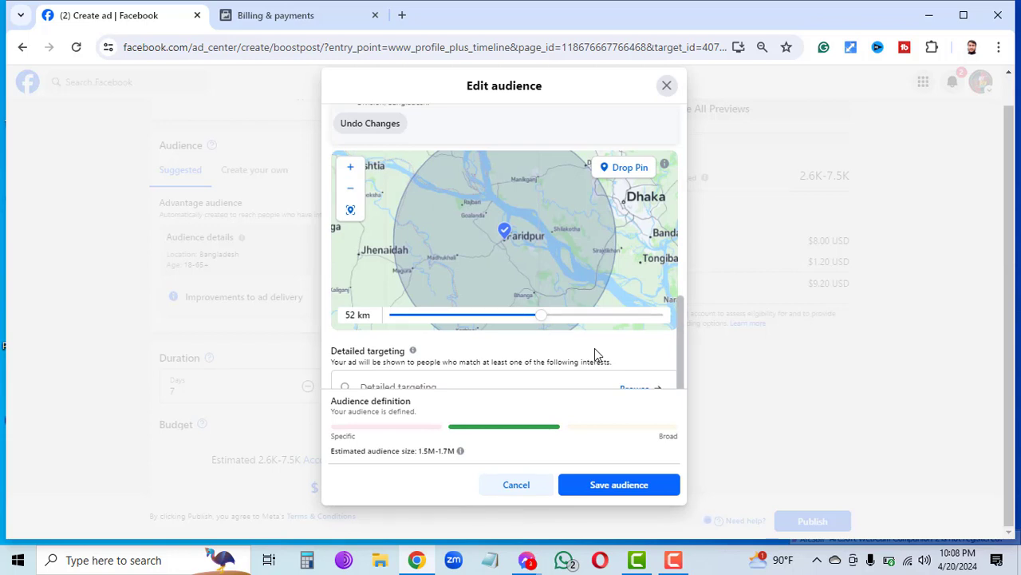
{"action": "left_click", "coordinate": [533, 319]}
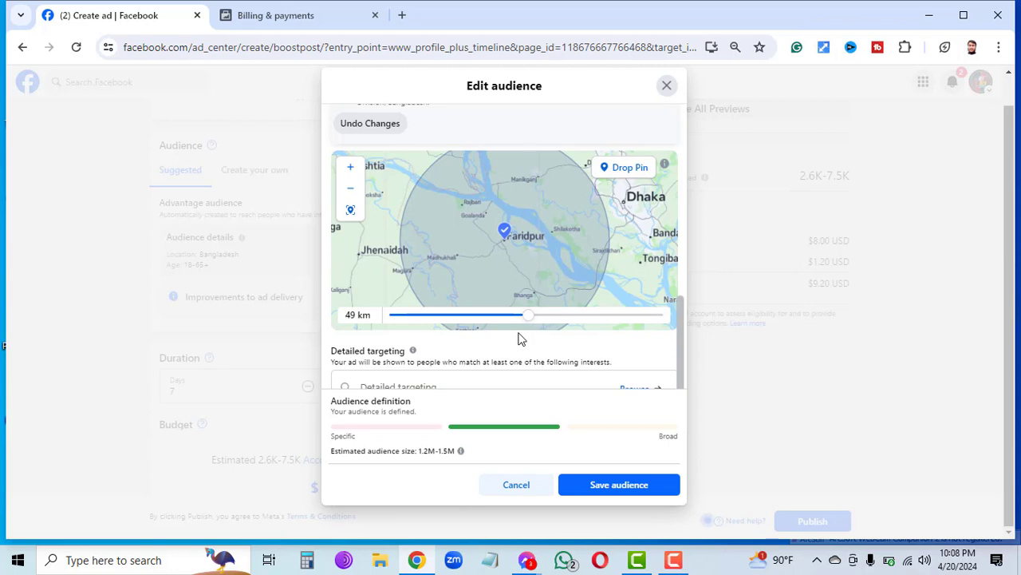
{"action": "left_click", "coordinate": [520, 326]}
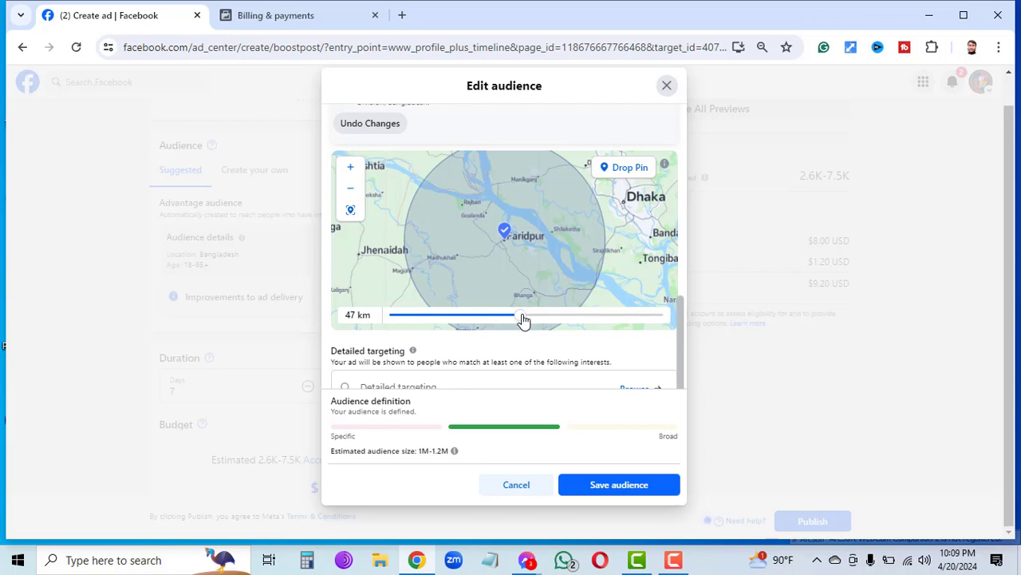
{"action": "left_click_drag", "start_coordinate": [520, 317], "coordinate": [510, 320]}
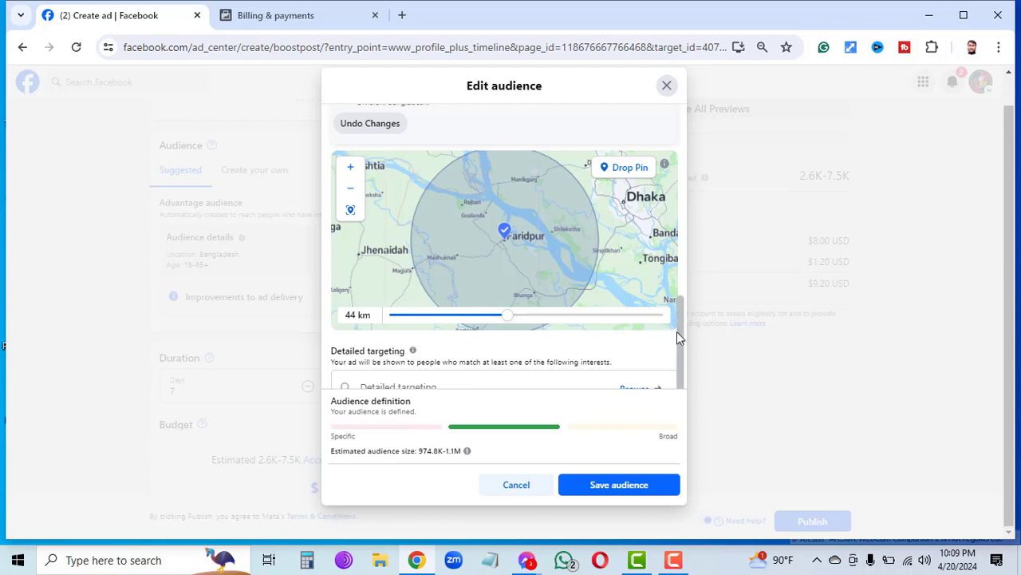
{"action": "scroll", "coordinate": [682, 334], "scroll_direction": "up", "scroll_amount": 3}
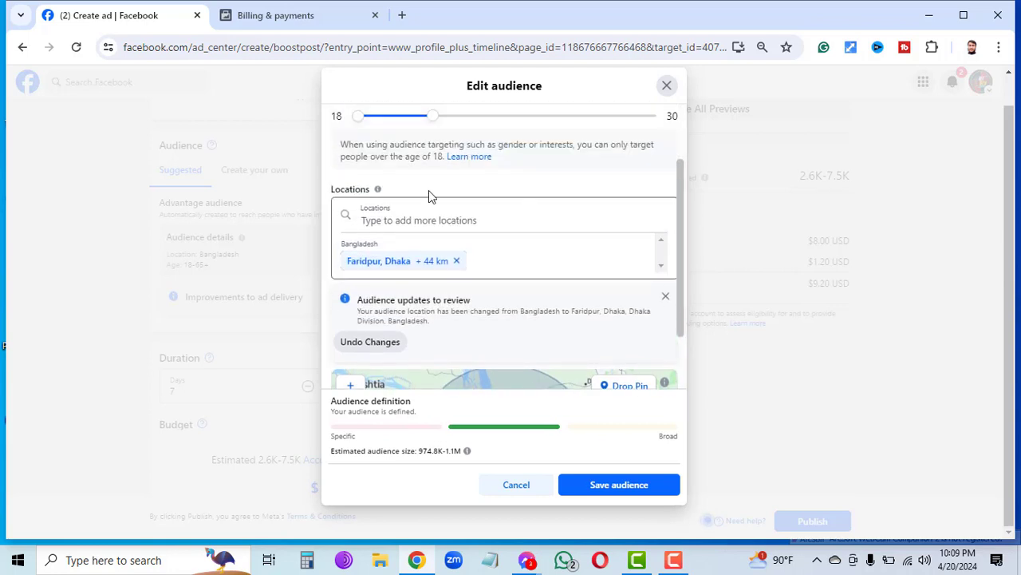
{"action": "left_click", "coordinate": [390, 222]}
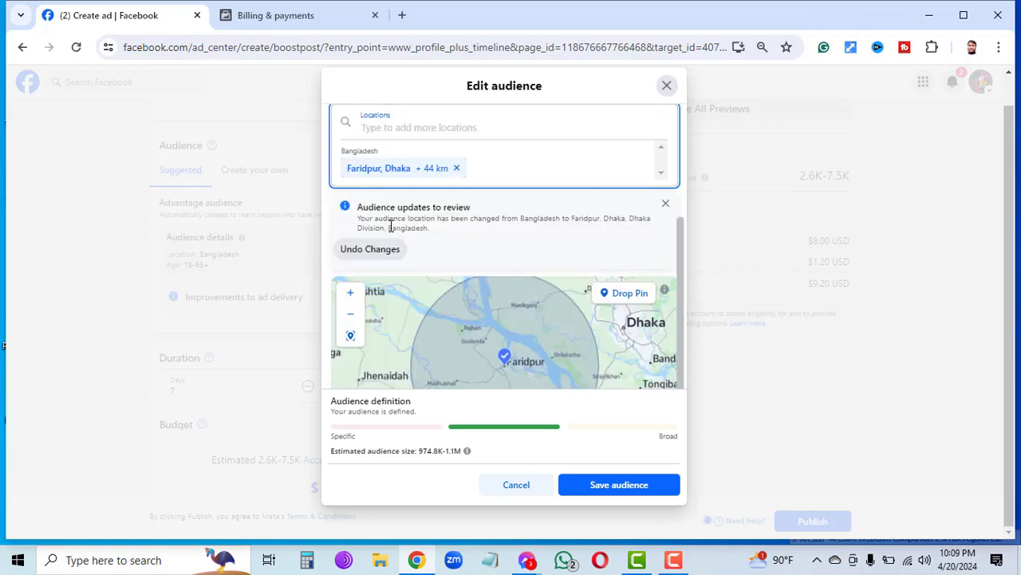
{"action": "type", "text": "RAJ"}
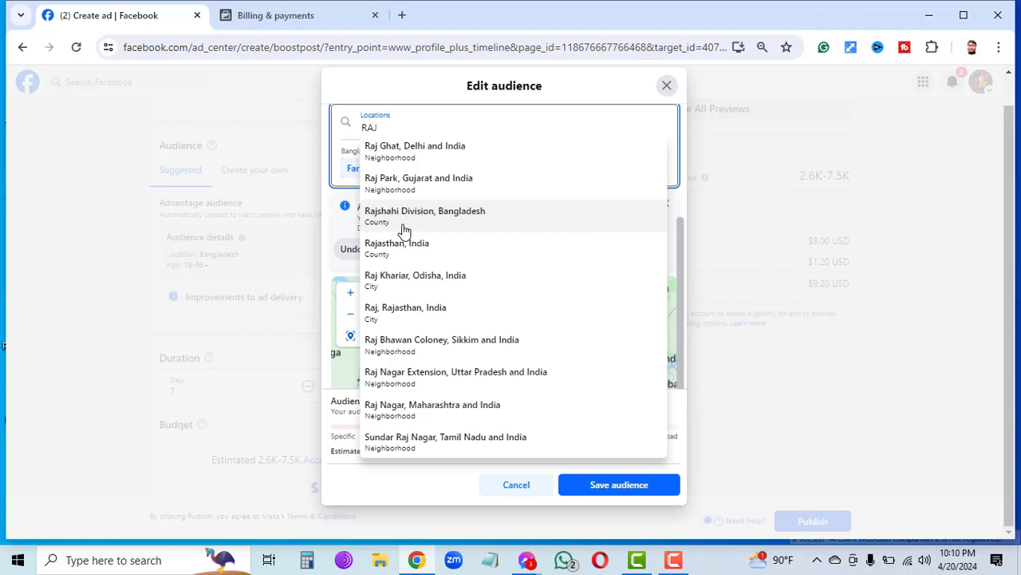
{"action": "type", "text": "BAR"}
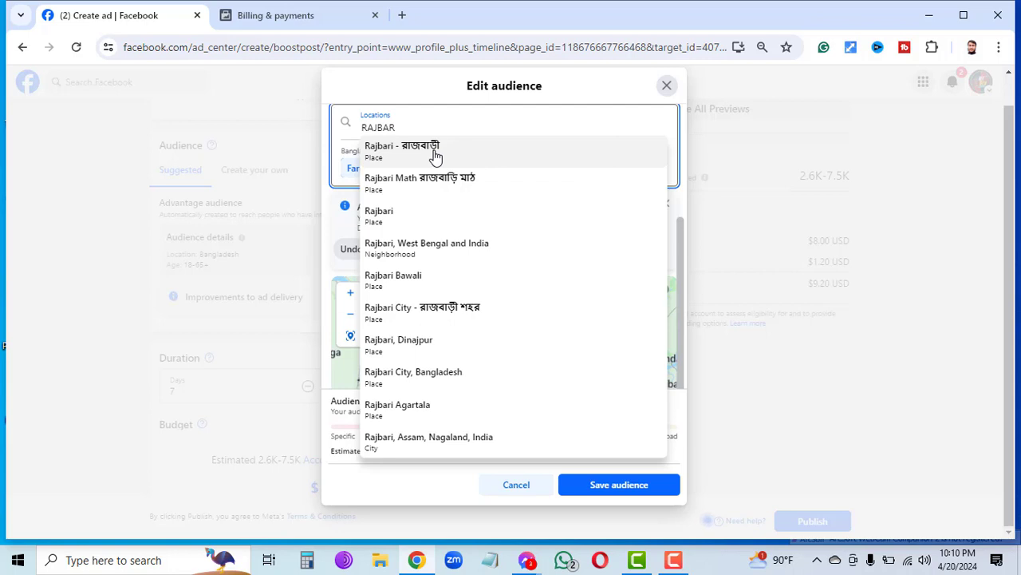
{"action": "left_click", "coordinate": [433, 377]}
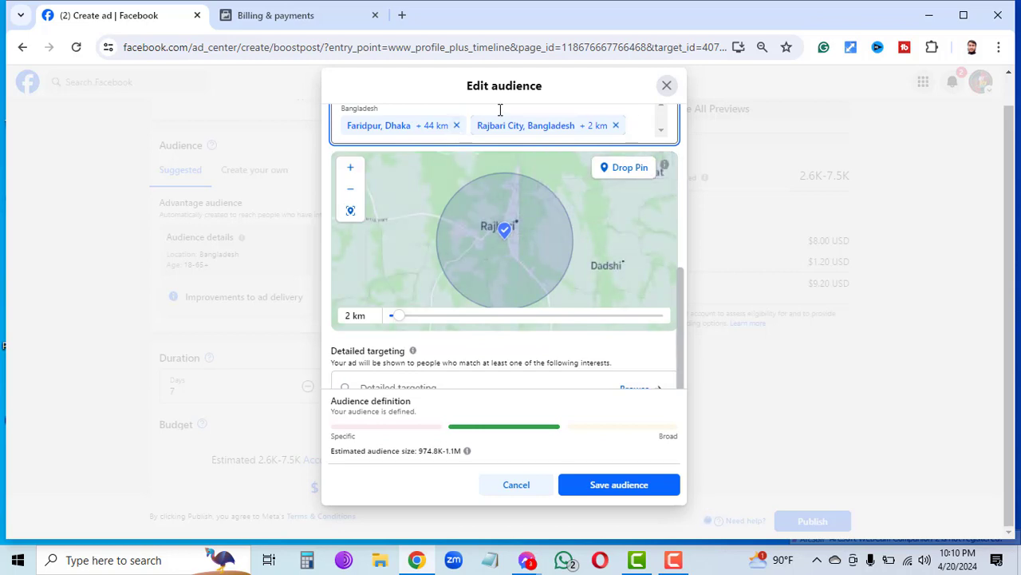
{"action": "left_click", "coordinate": [616, 126]}
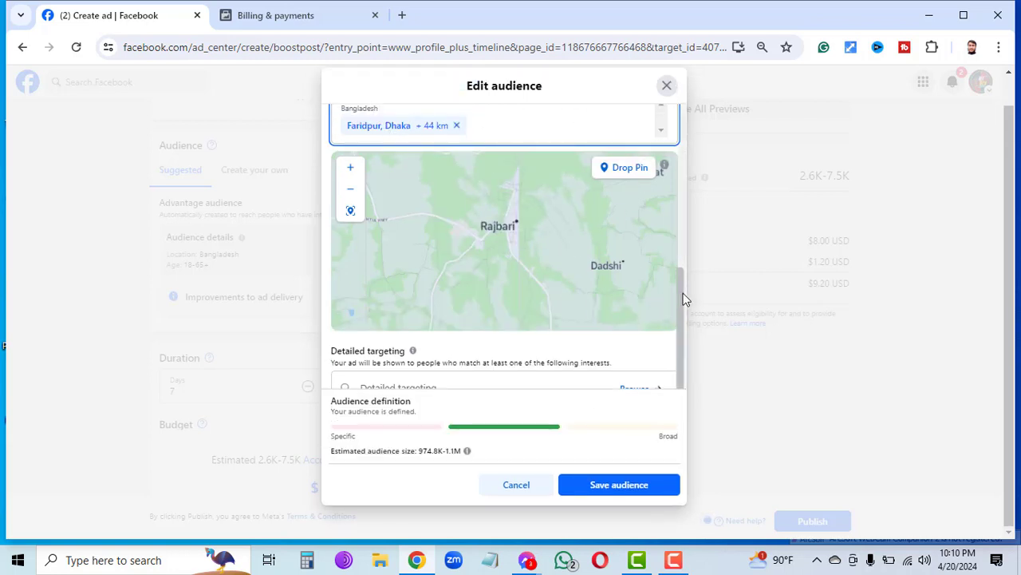
{"action": "scroll", "coordinate": [683, 297], "scroll_direction": "up", "scroll_amount": 3}
{"action": "scroll", "coordinate": [559, 302], "scroll_direction": "down", "scroll_amount": 3}
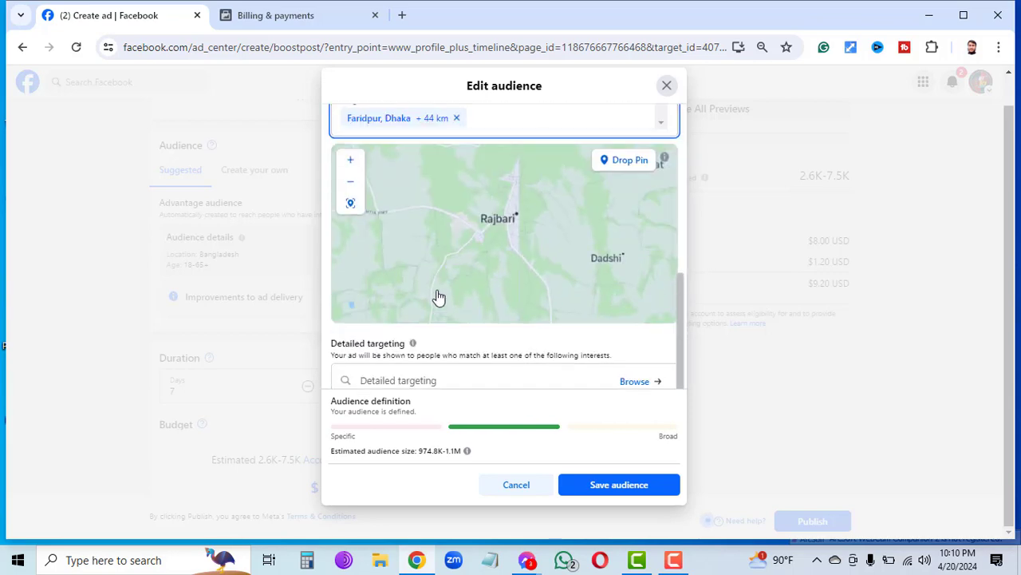
{"action": "scroll", "coordinate": [438, 297], "scroll_direction": "up", "scroll_amount": 3}
{"action": "left_click", "coordinate": [422, 205]}
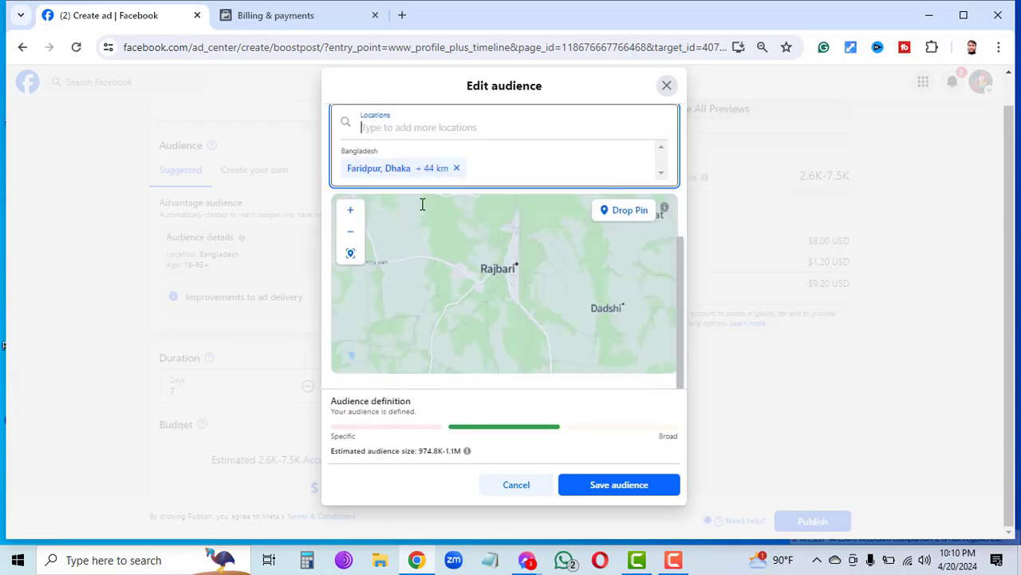
Search MADARIP, add Madaripur, Dhaka, and step its radius down to 23 km.
{"action": "type", "text": "MADAR"}
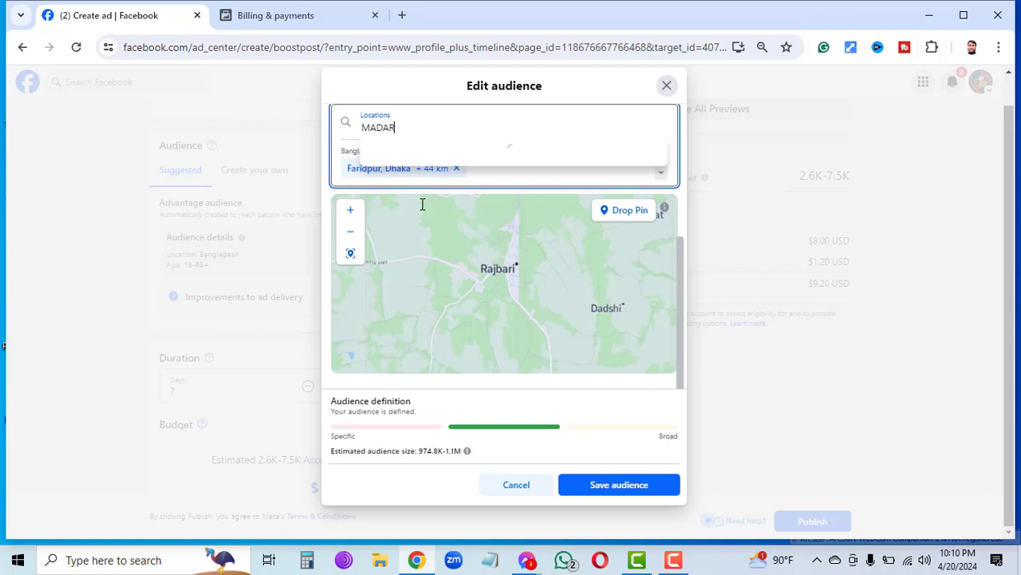
{"action": "type", "text": "IP"}
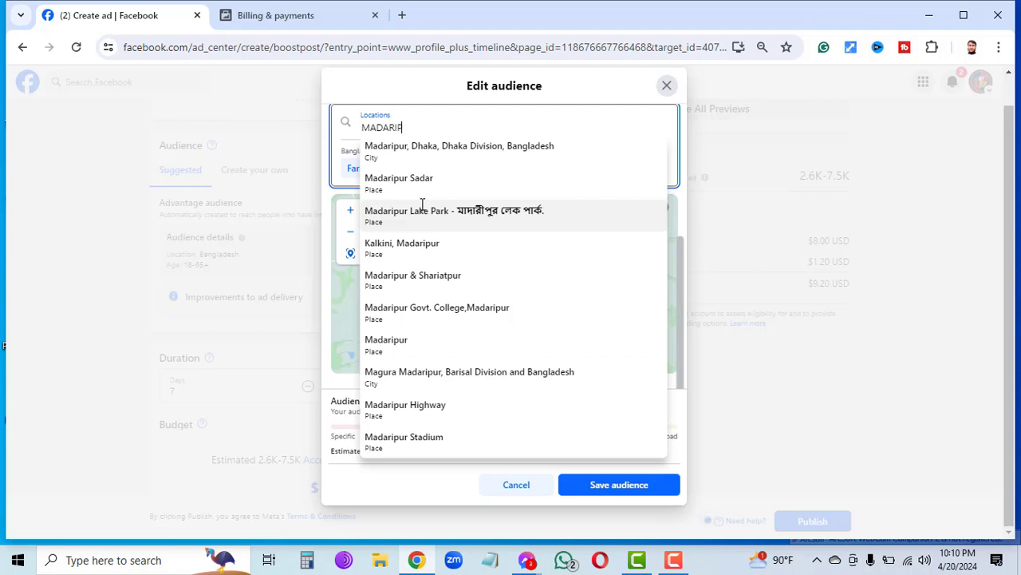
{"action": "left_click", "coordinate": [440, 155]}
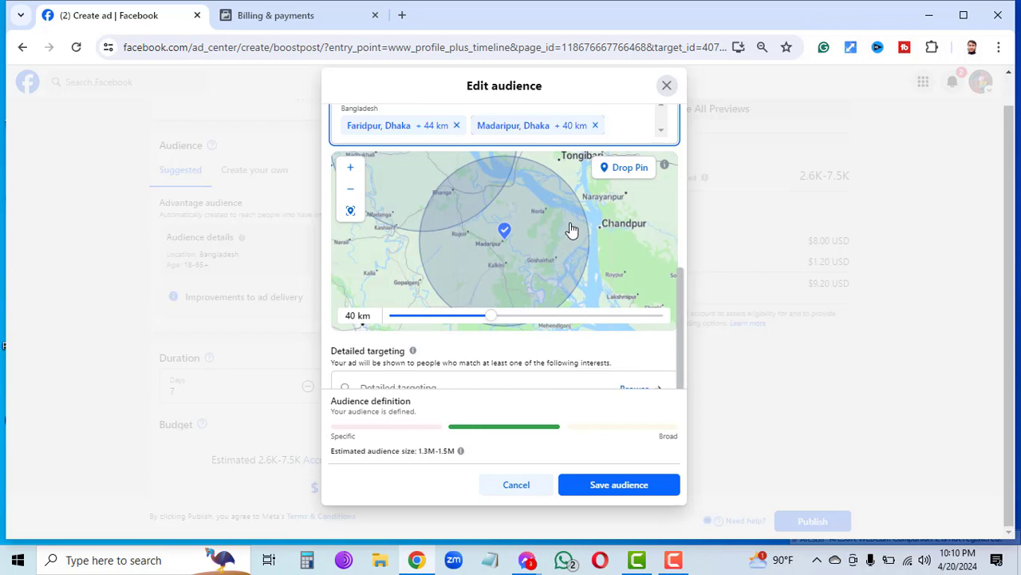
{"action": "left_click_drag", "start_coordinate": [471, 312], "coordinate": [481, 317]}
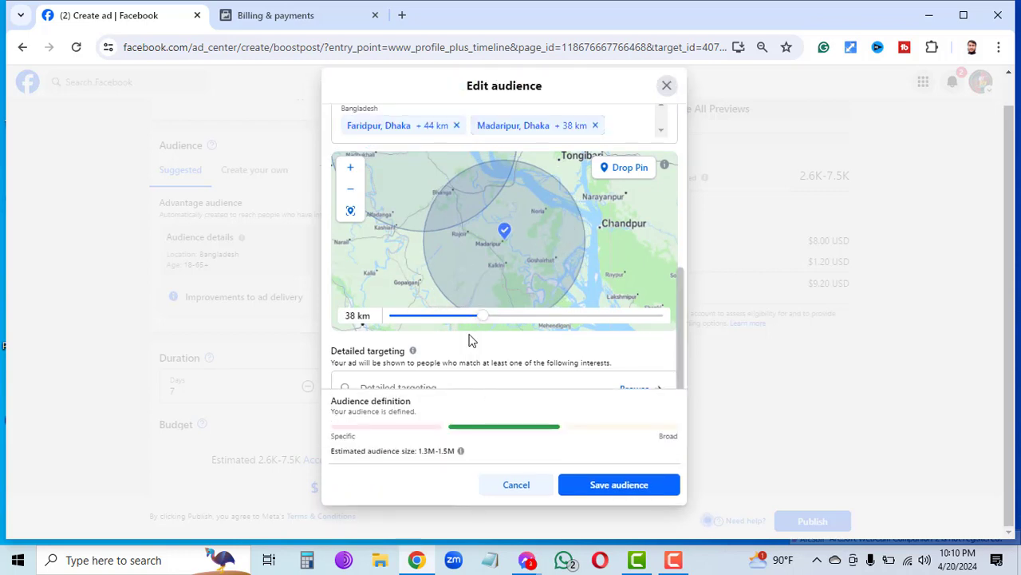
{"action": "left_click", "coordinate": [470, 319]}
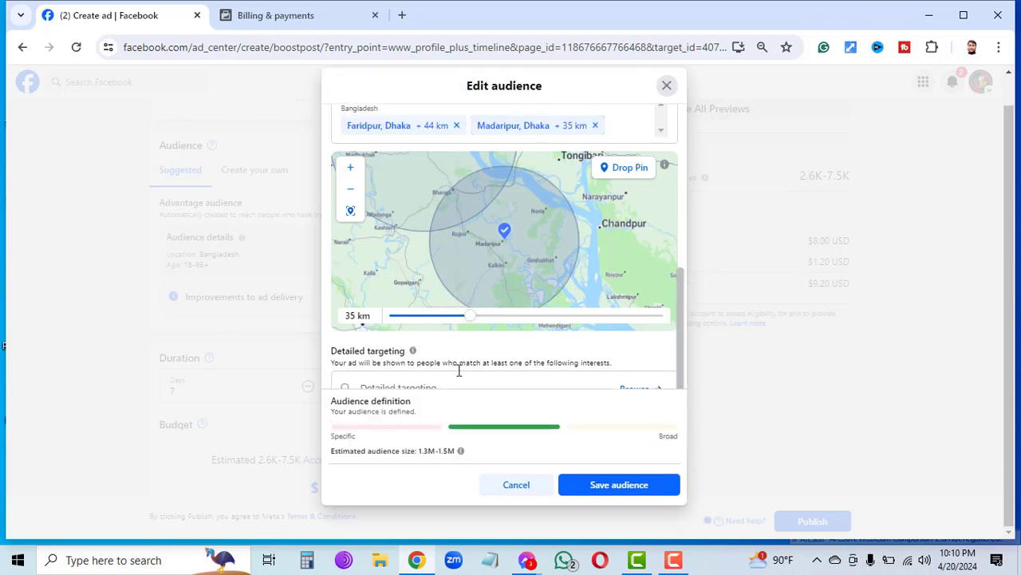
{"action": "left_click", "coordinate": [453, 319]}
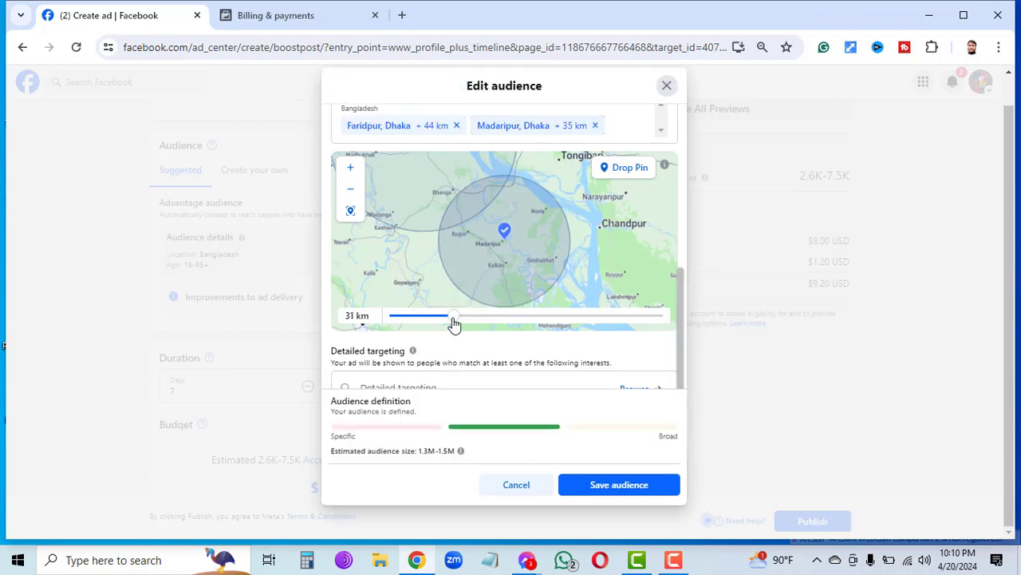
{"action": "left_click", "coordinate": [440, 323]}
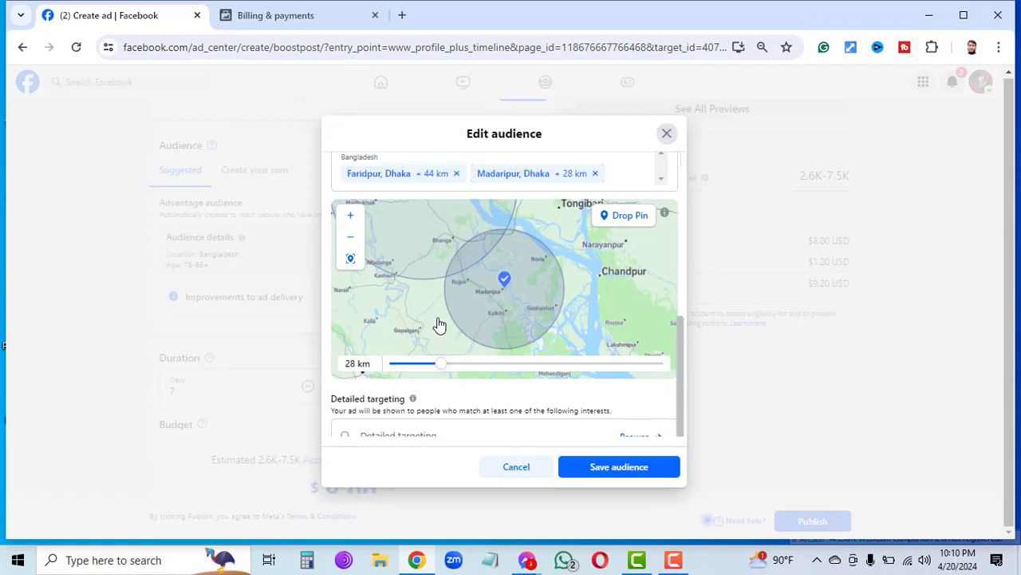
{"action": "left_click", "coordinate": [428, 323]}
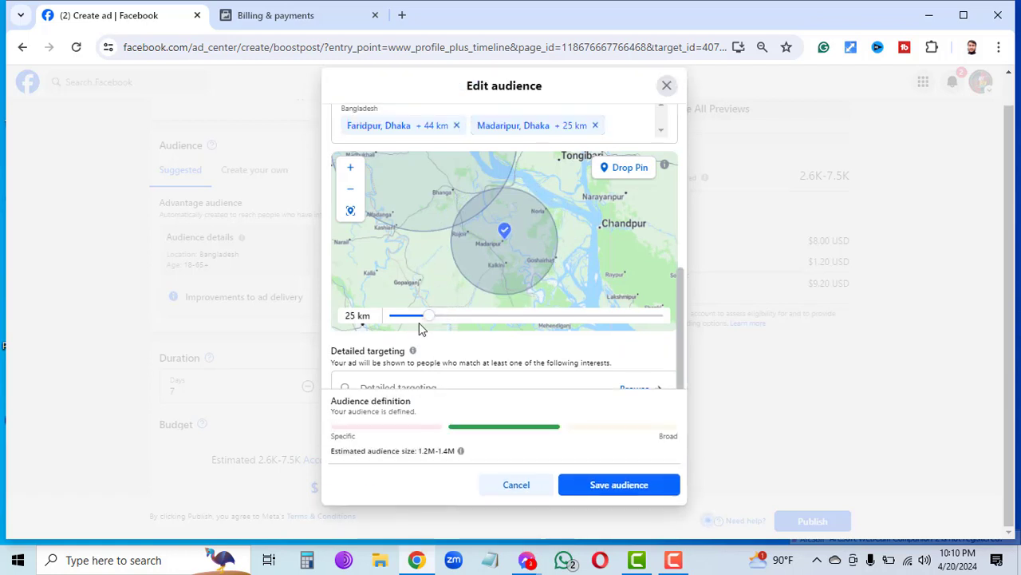
{"action": "left_click", "coordinate": [419, 319]}
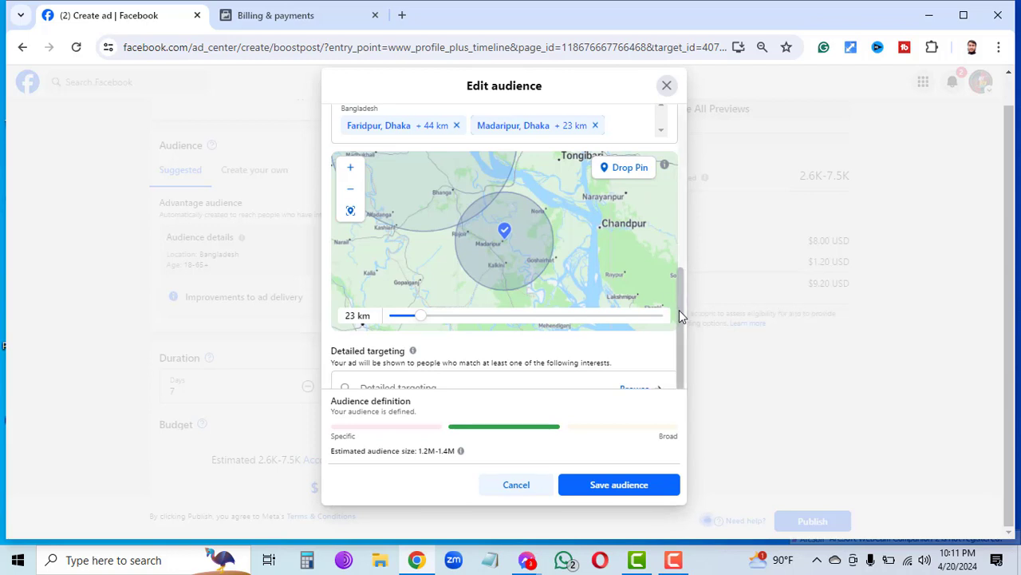
{"action": "left_click_drag", "start_coordinate": [680, 309], "coordinate": [679, 275]}
{"action": "scroll", "coordinate": [680, 275], "scroll_direction": "down", "scroll_amount": 2}
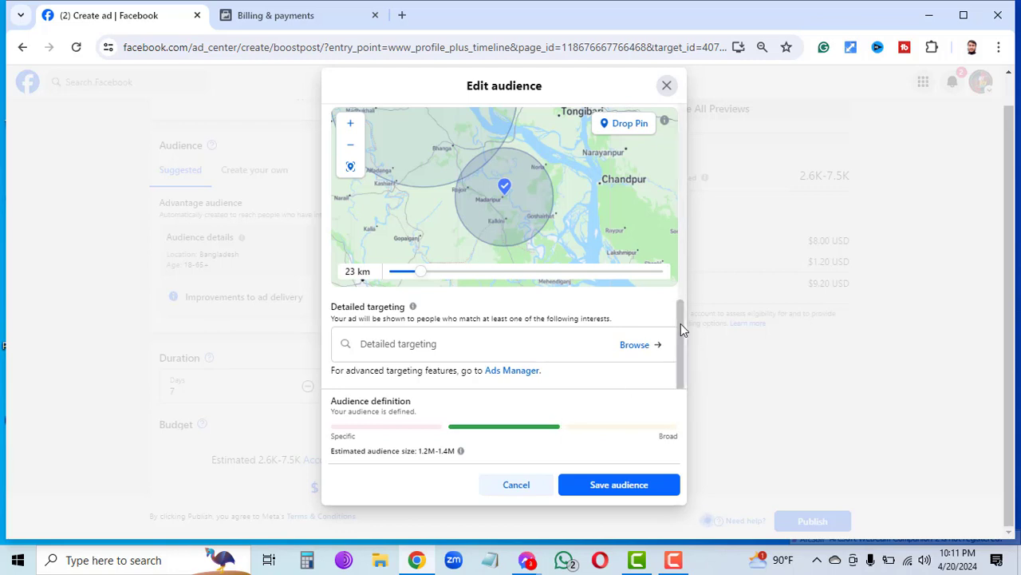
{"action": "left_click_drag", "start_coordinate": [681, 323], "coordinate": [677, 237]}
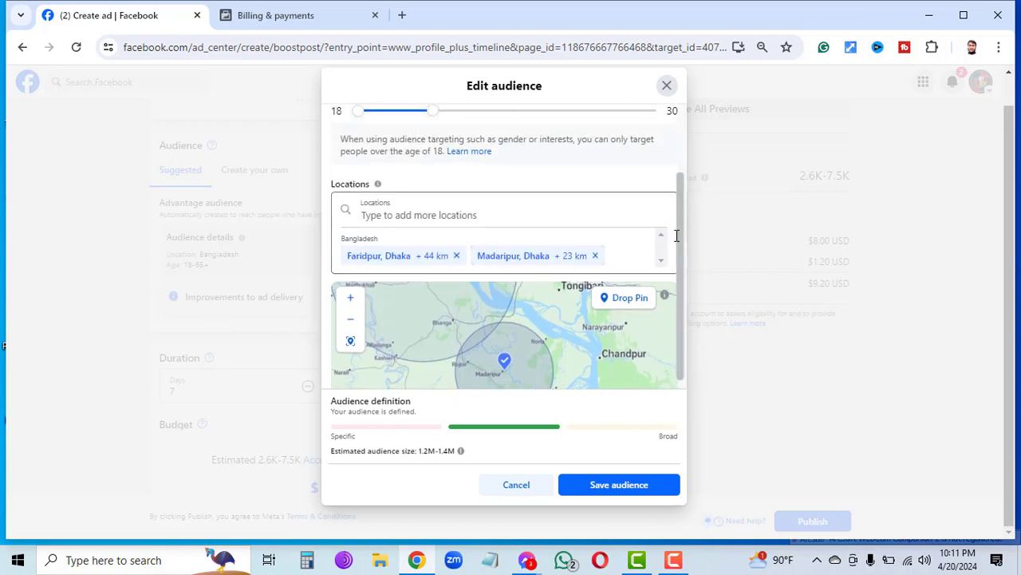
Search locations for GOPAGONJ and DHAKA without adding either.
{"action": "left_click", "coordinate": [460, 214]}
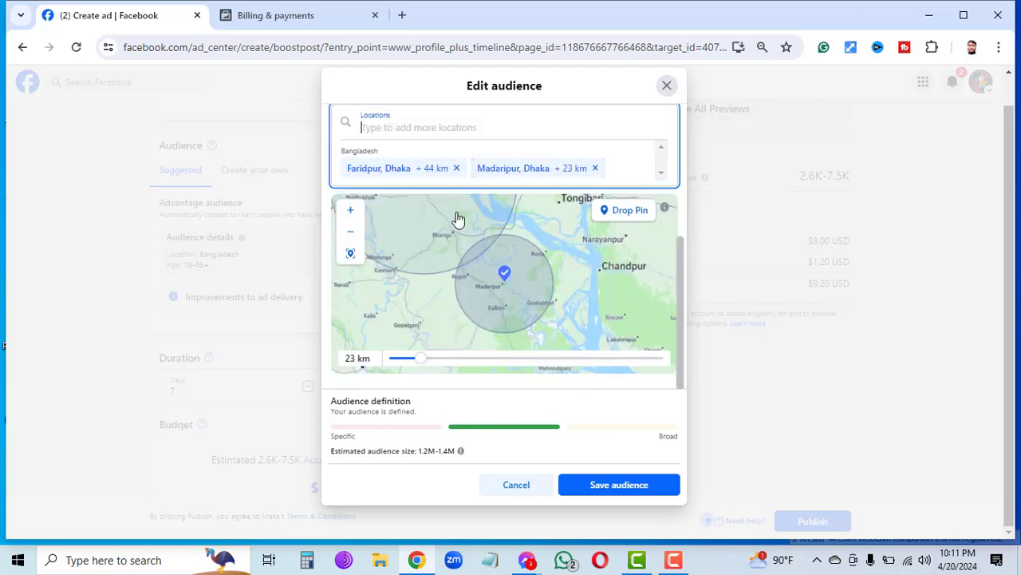
{"action": "type", "text": "S"}
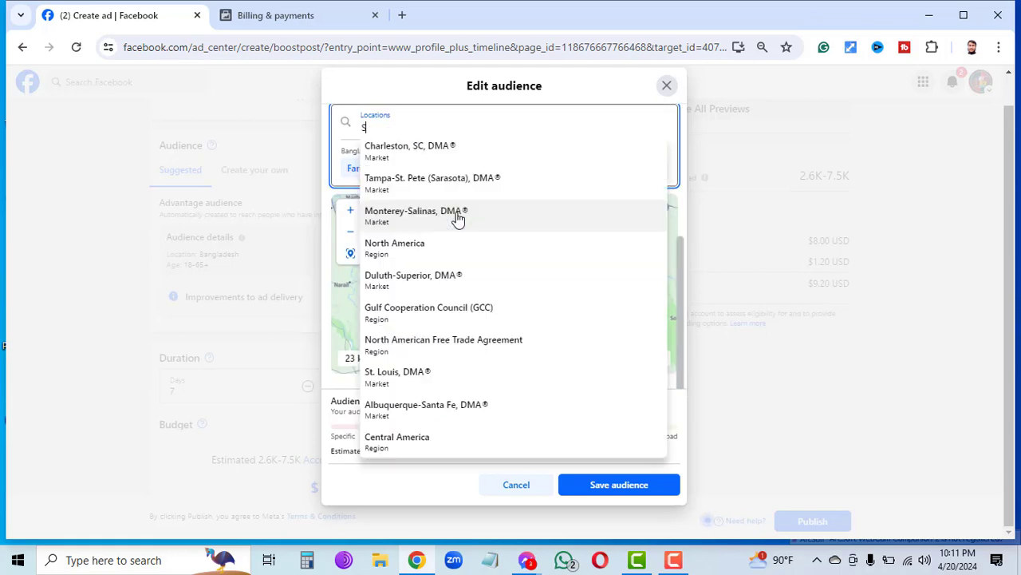
{"action": "key", "text": "BackSpace"}
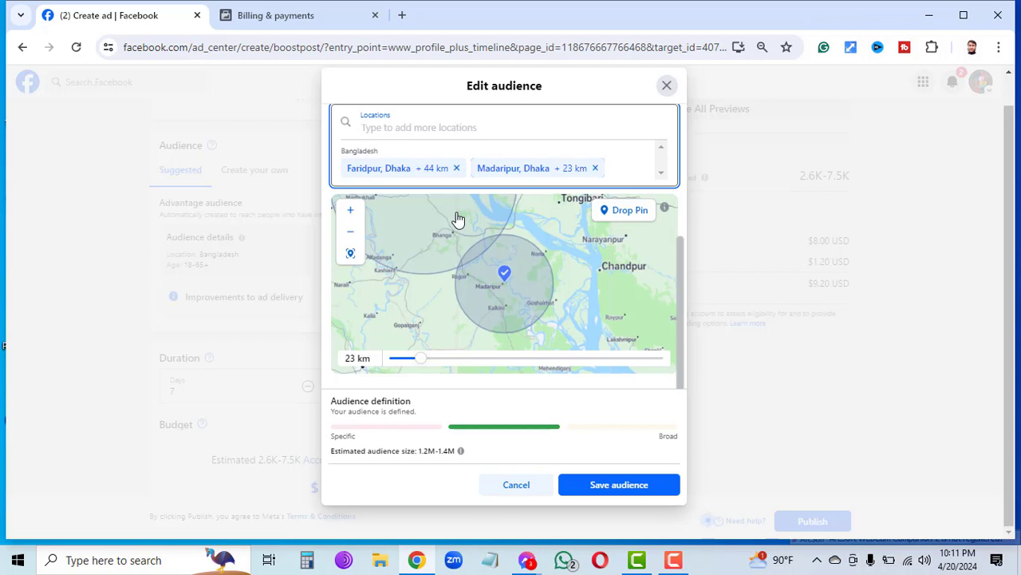
{"action": "type", "text": "GOP"}
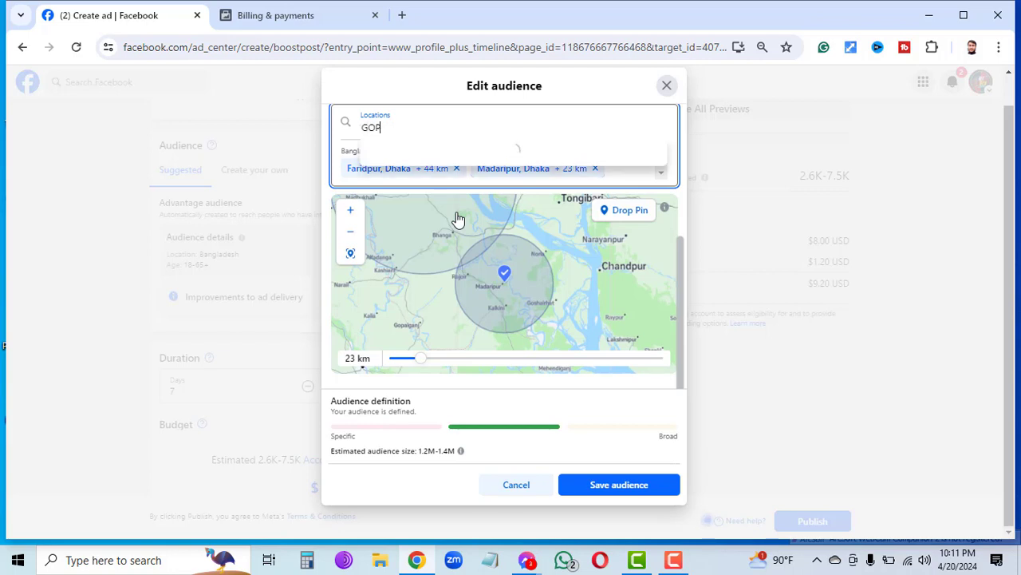
{"action": "type", "text": "AGONJ"}
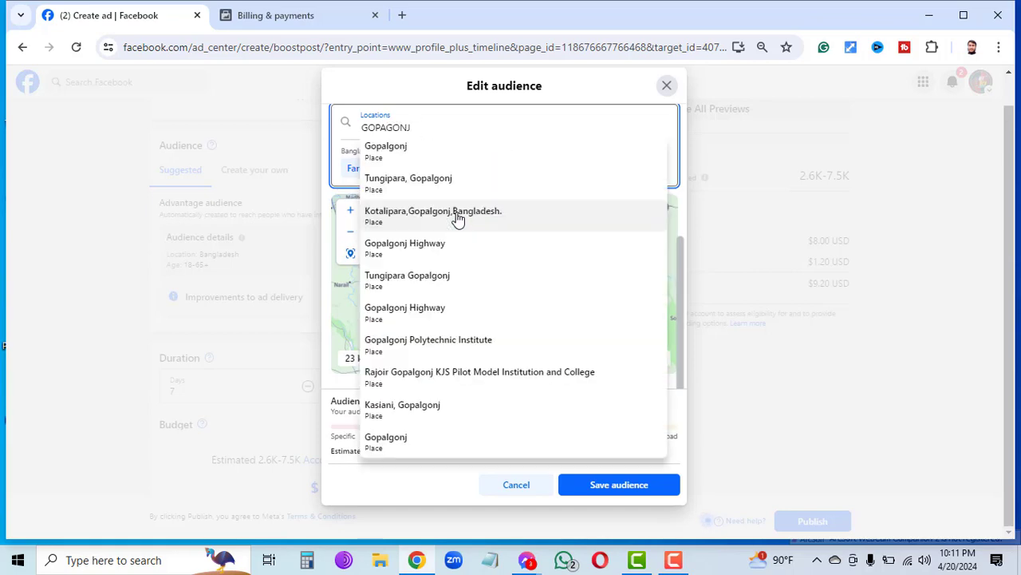
{"action": "key", "text": "Escape"}
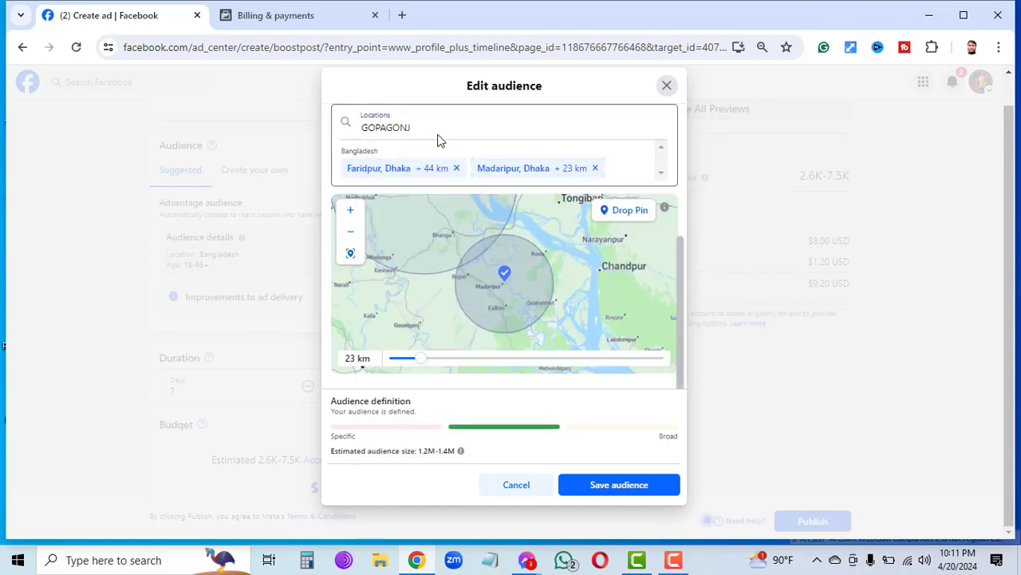
{"action": "left_click", "coordinate": [437, 129]}
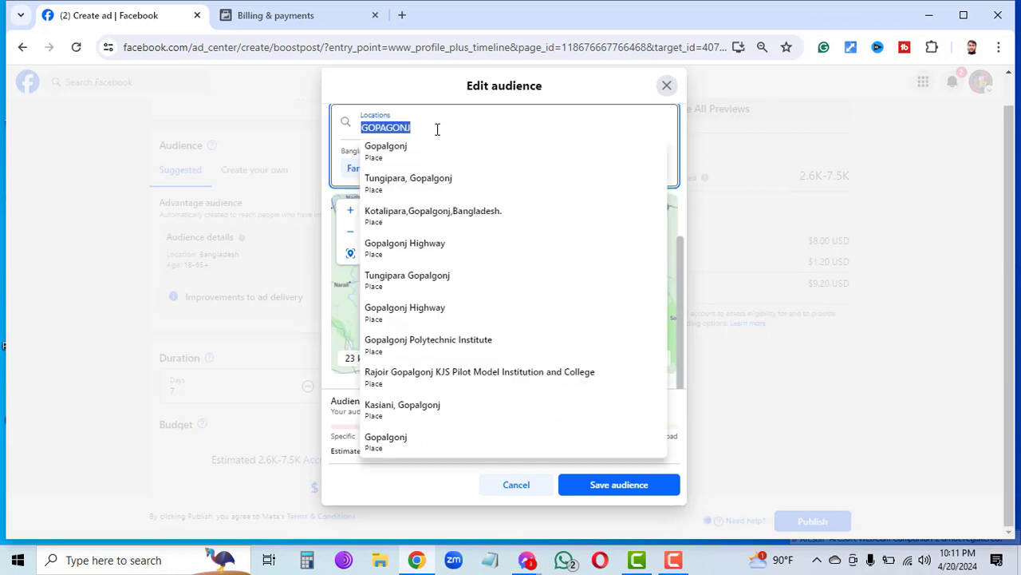
{"action": "left_click", "coordinate": [437, 129]}
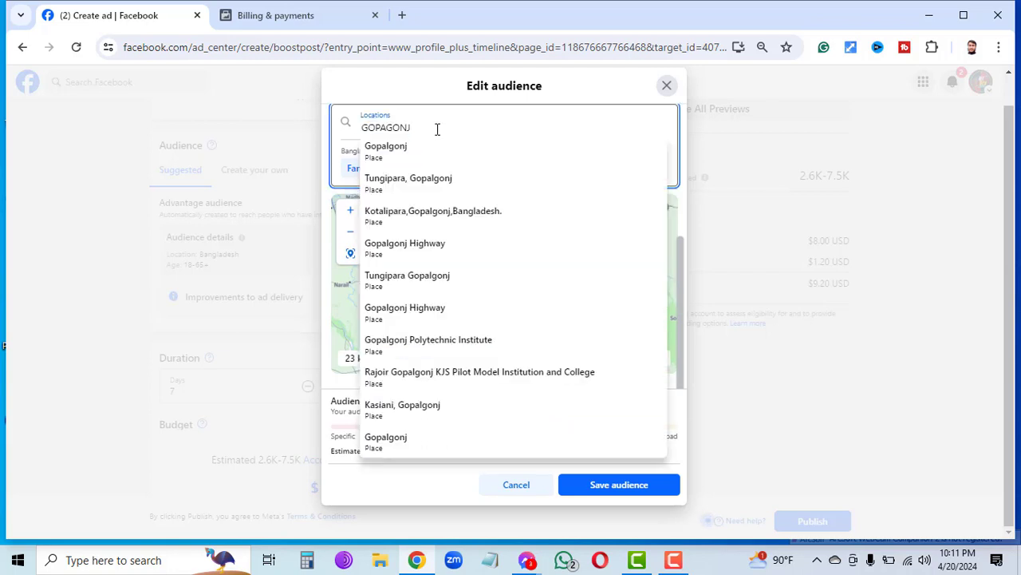
{"action": "type", "text": "D"}
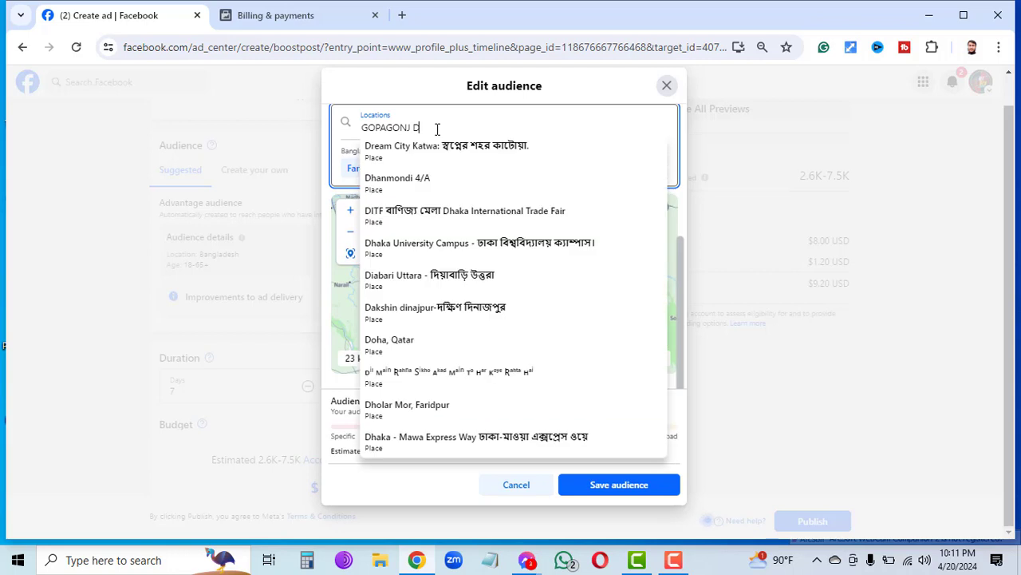
{"action": "type", "text": "HAKA"}
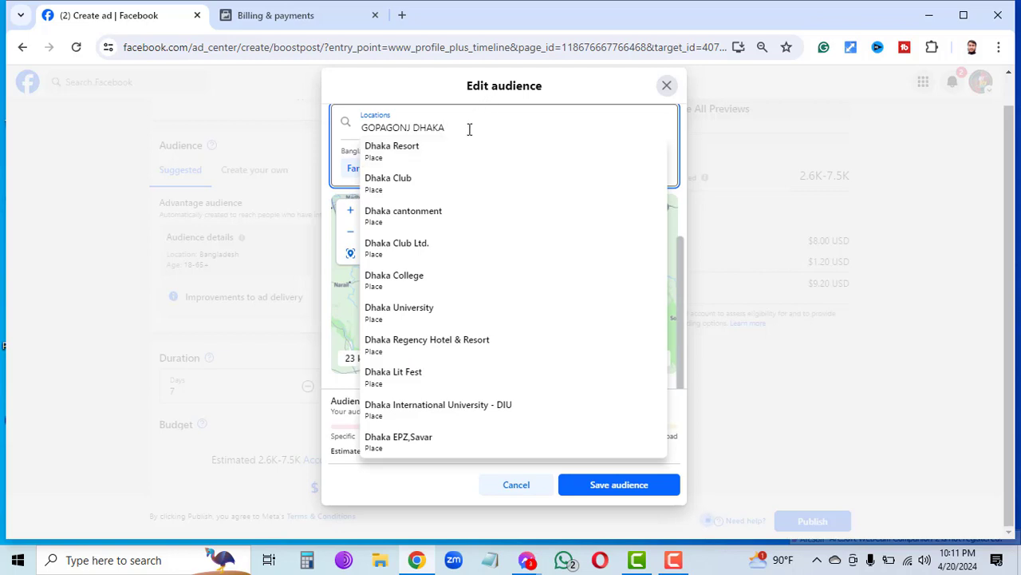
{"action": "key", "text": "BackSpace"}
{"action": "key", "text": "BackSpace"}
{"action": "key", "text": "BackSpace"}
{"action": "key", "text": "BackSpace"}
{"action": "key", "text": "BackSpace"}
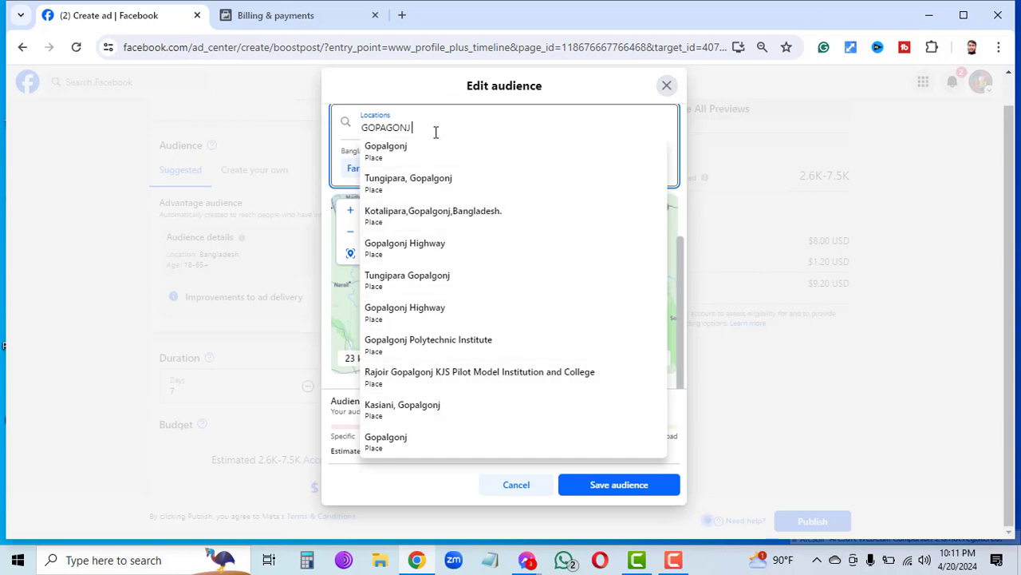
Search DISTRICT and add District Police Kushtia with a 2 km radius.
{"action": "type", "text": "DISTRIX"}
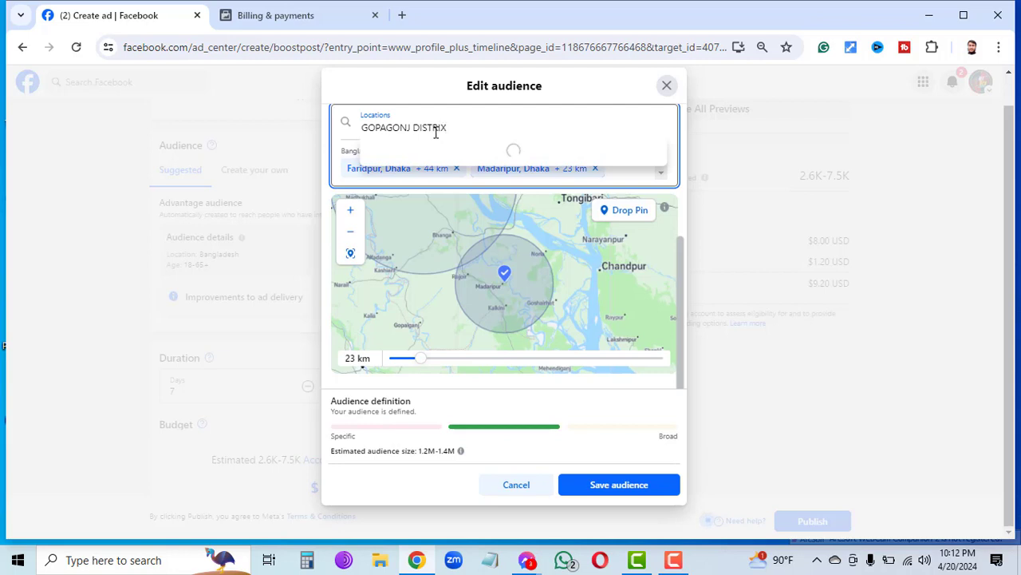
{"action": "key", "text": "BackSpace"}
{"action": "type", "text": "CT"}
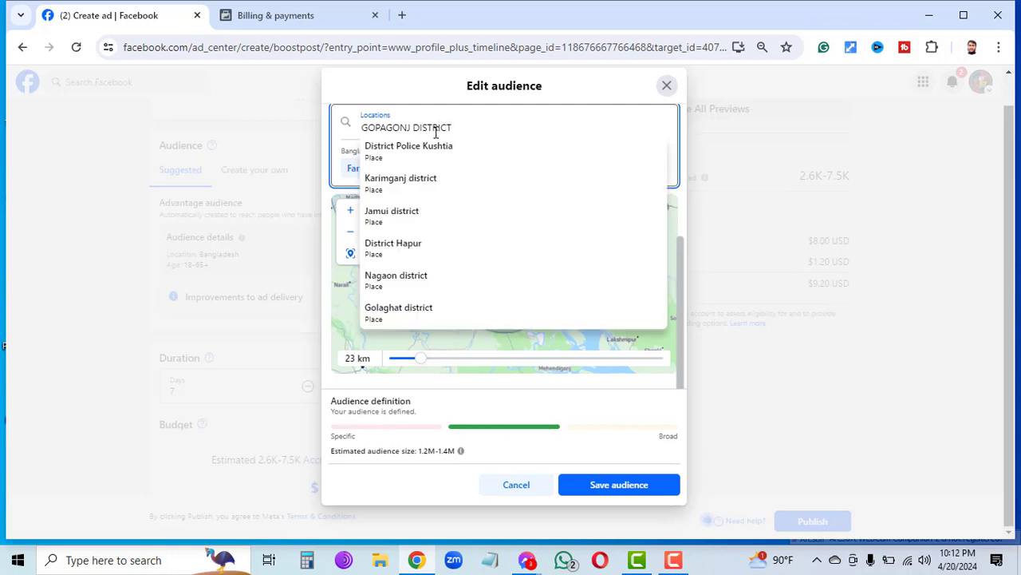
{"action": "left_click", "coordinate": [408, 159]}
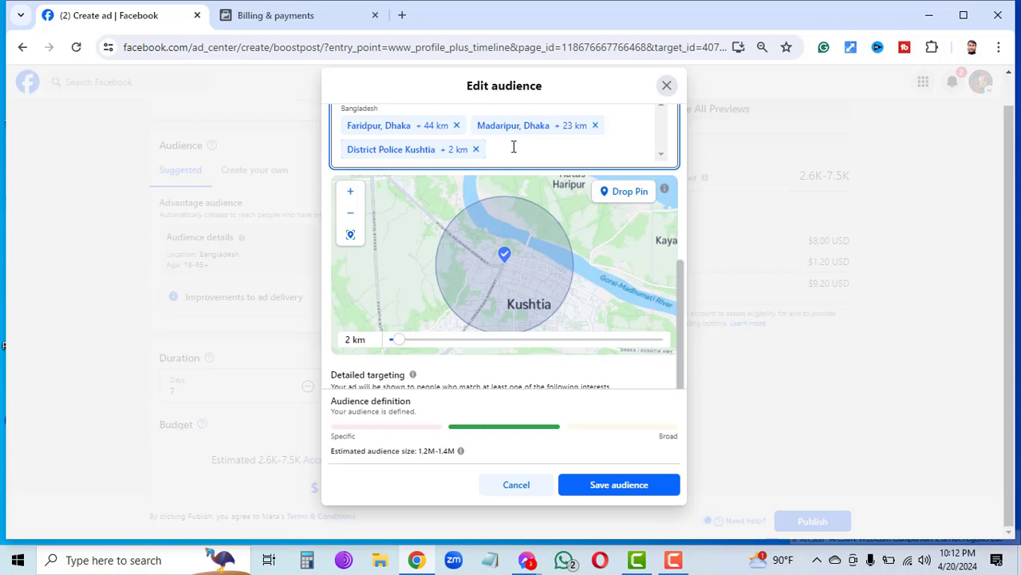
{"action": "left_click", "coordinate": [514, 147]}
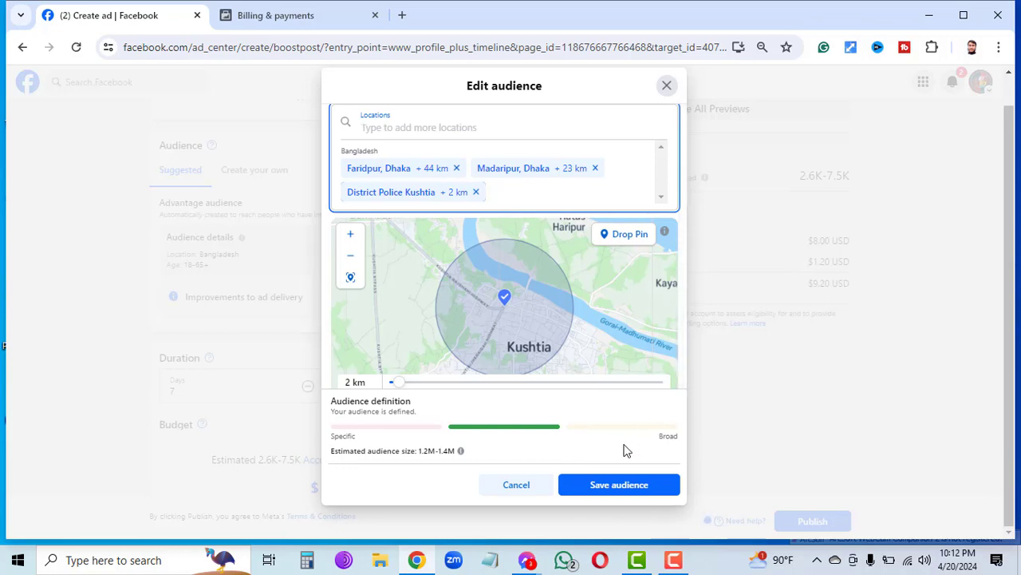
Save the Faridpur, Madaripur and Kushtia men 18–30 audience, then reopen Edit audience.
{"action": "left_click", "coordinate": [616, 486]}
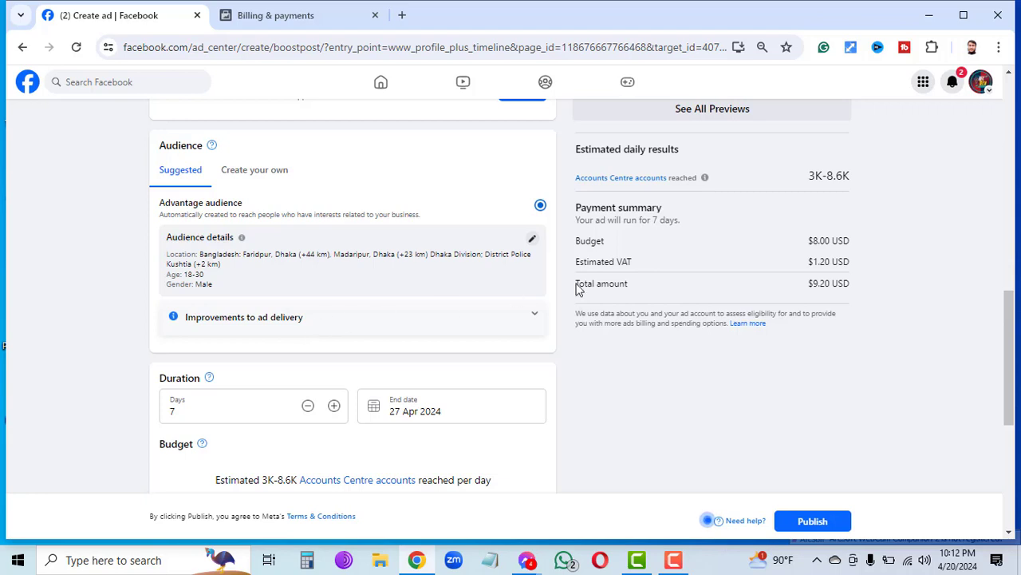
{"action": "left_click", "coordinate": [538, 319]}
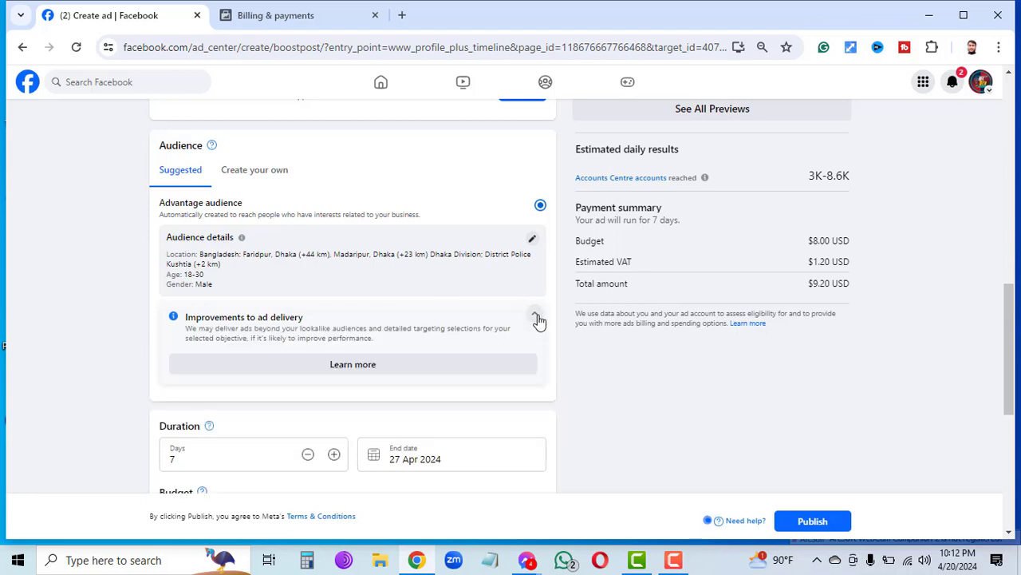
{"action": "left_click", "coordinate": [531, 238]}
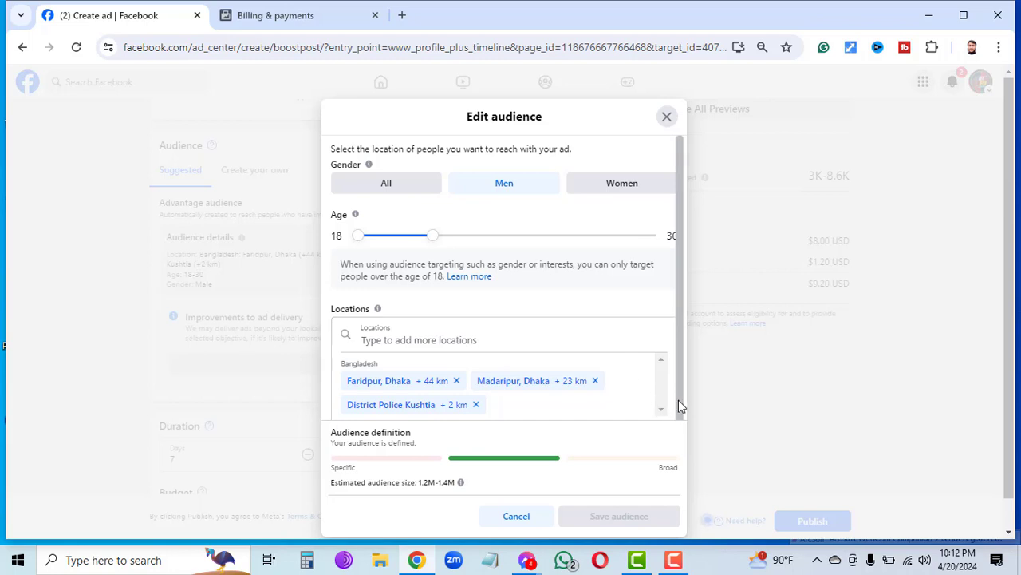
Scroll to Detailed targeting and click into the Search interests box.
{"action": "scroll", "coordinate": [679, 405], "scroll_direction": "down", "scroll_amount": 1}
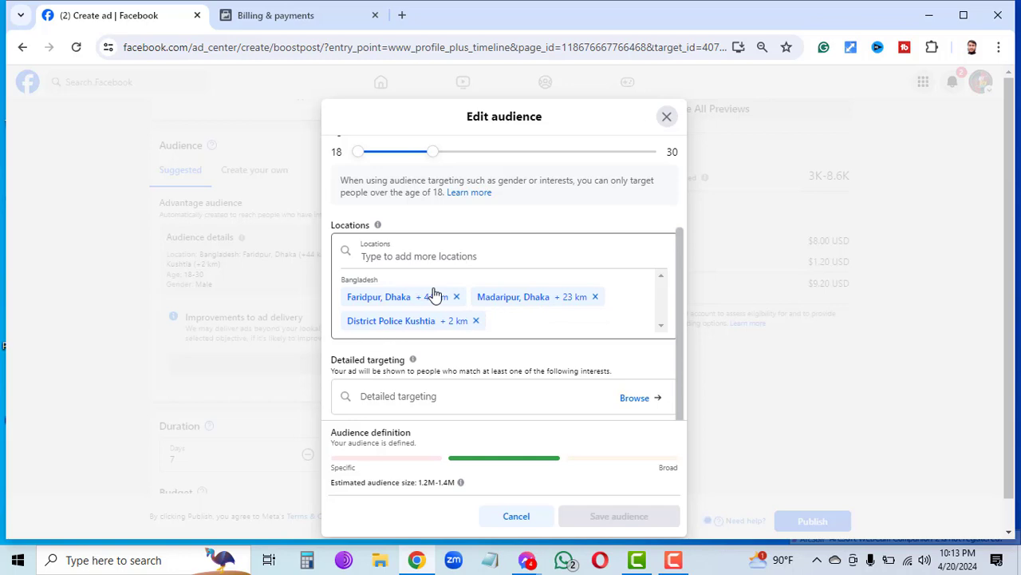
{"action": "left_click", "coordinate": [413, 399]}
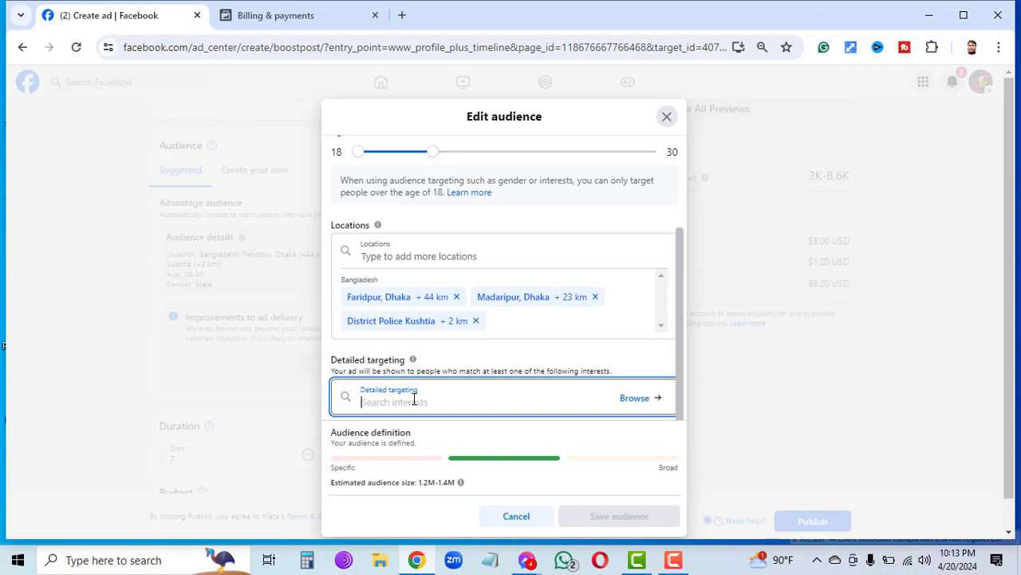
Browse the detailed targeting categories to show the Demographics list.
{"action": "left_click", "coordinate": [636, 398]}
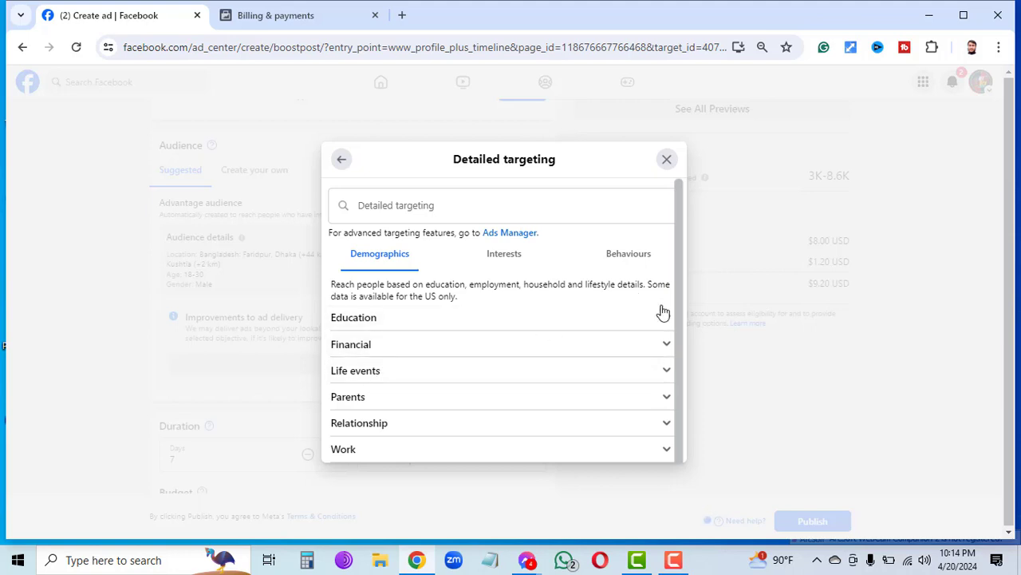
Under Education > Education level, tick At high school and Some high school.
{"action": "left_click", "coordinate": [665, 321]}
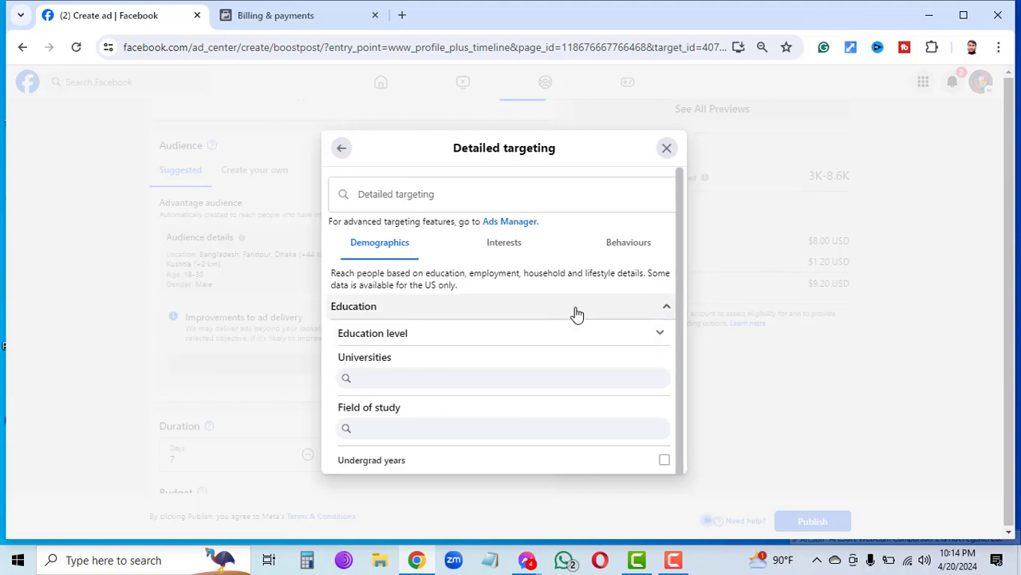
{"action": "left_click", "coordinate": [657, 333]}
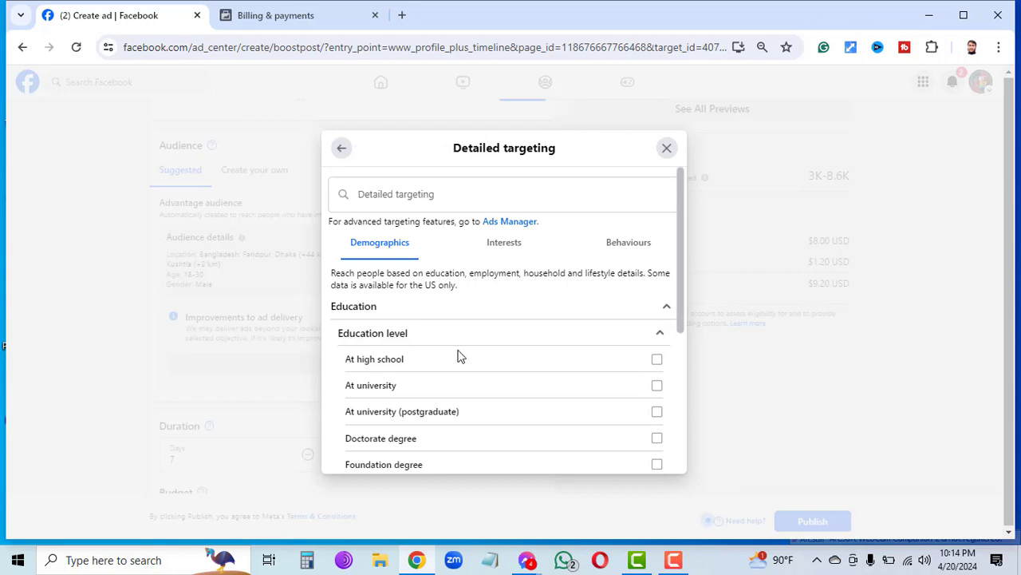
{"action": "left_click", "coordinate": [657, 361]}
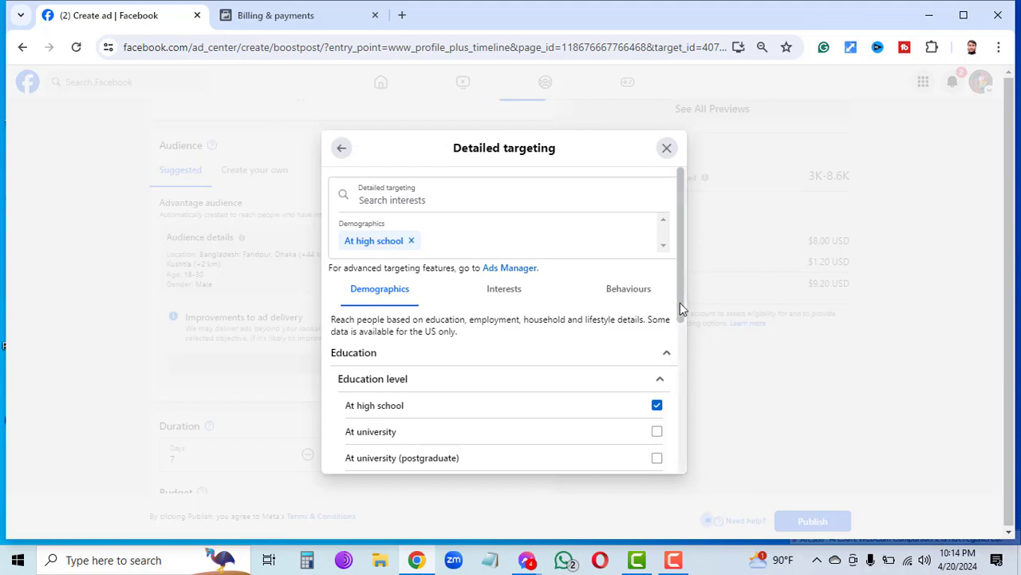
{"action": "scroll", "coordinate": [680, 303], "scroll_direction": "down", "scroll_amount": 6}
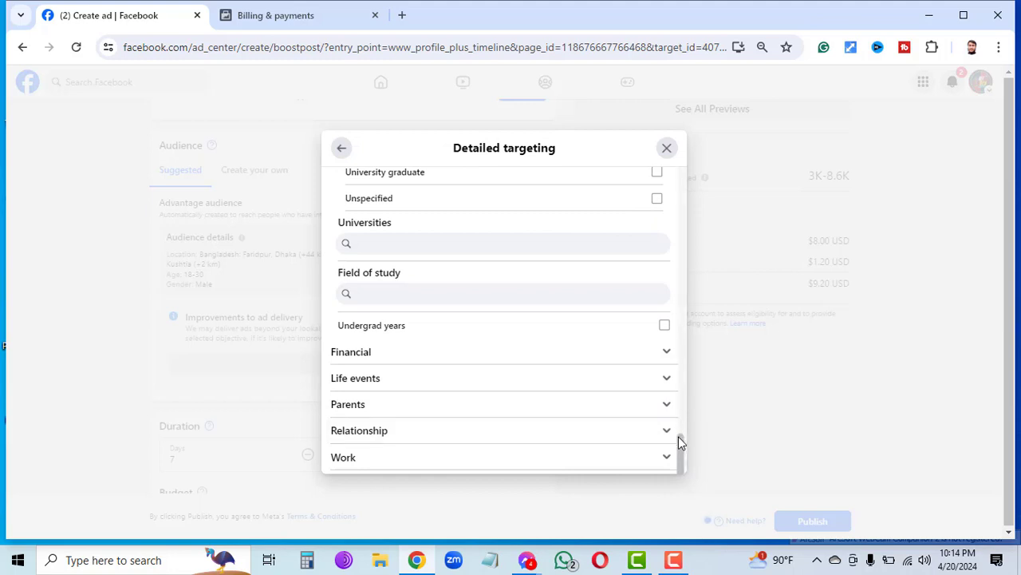
{"action": "left_click_drag", "start_coordinate": [680, 441], "coordinate": [675, 365]}
{"action": "scroll", "coordinate": [676, 363], "scroll_direction": "up", "scroll_amount": 3}
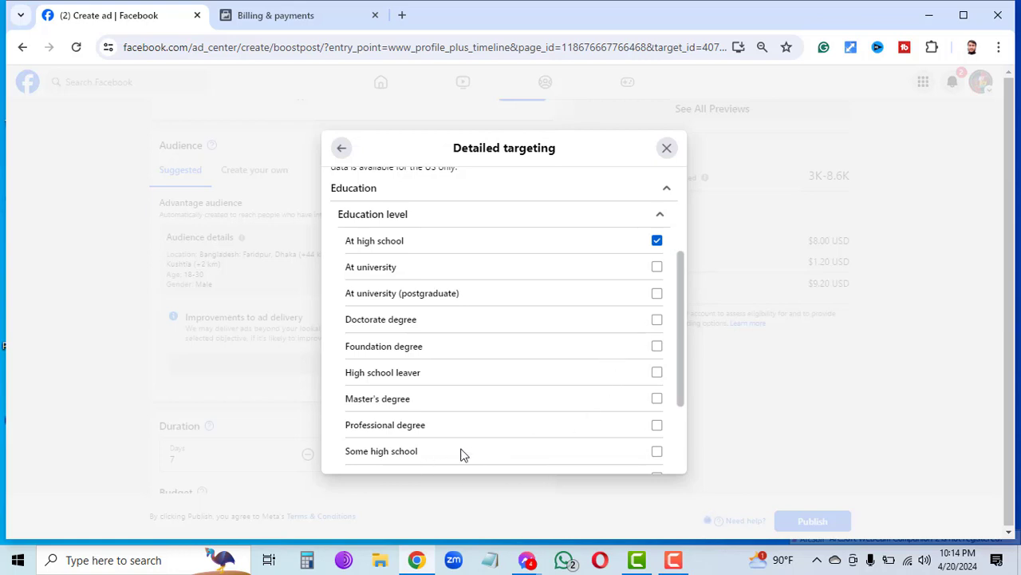
{"action": "left_click", "coordinate": [658, 452]}
{"action": "scroll", "coordinate": [684, 375], "scroll_direction": "down", "scroll_amount": 5}
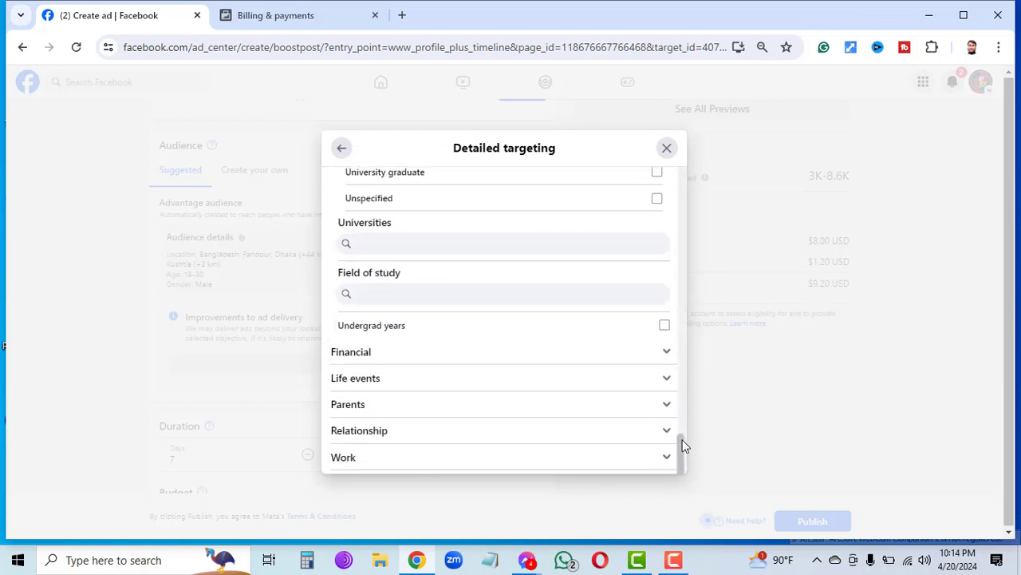
{"action": "mouse_move", "coordinate": [682, 439]}
{"action": "left_mouse_down"}
{"action": "mouse_move", "coordinate": [676, 391]}
{"action": "mouse_move", "coordinate": [678, 443]}
{"action": "left_mouse_up"}
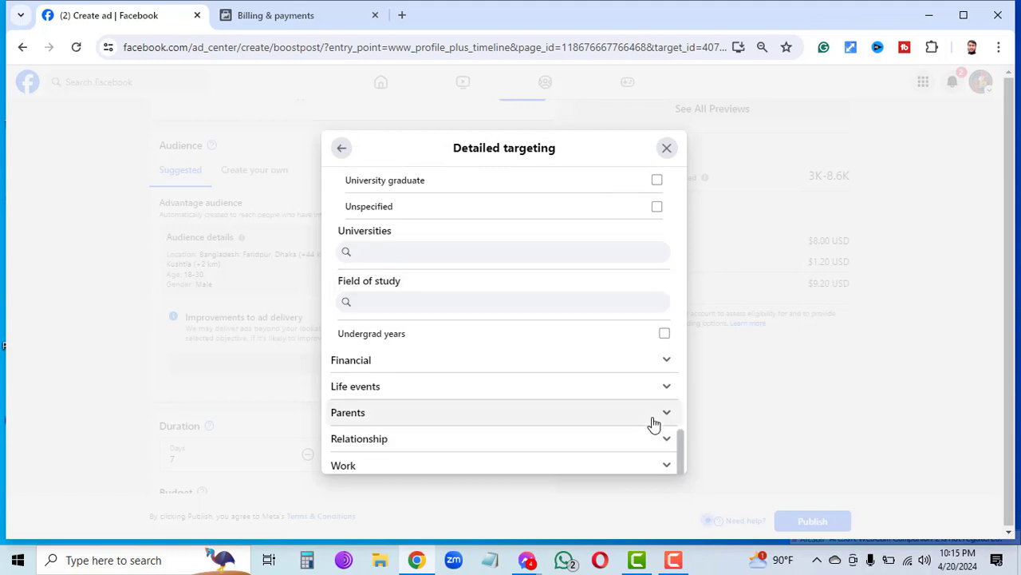
Under Life events > Friends of, tick birthday (0-7, 7-30 days, within a week) and recently-moved options.
{"action": "left_click", "coordinate": [466, 376]}
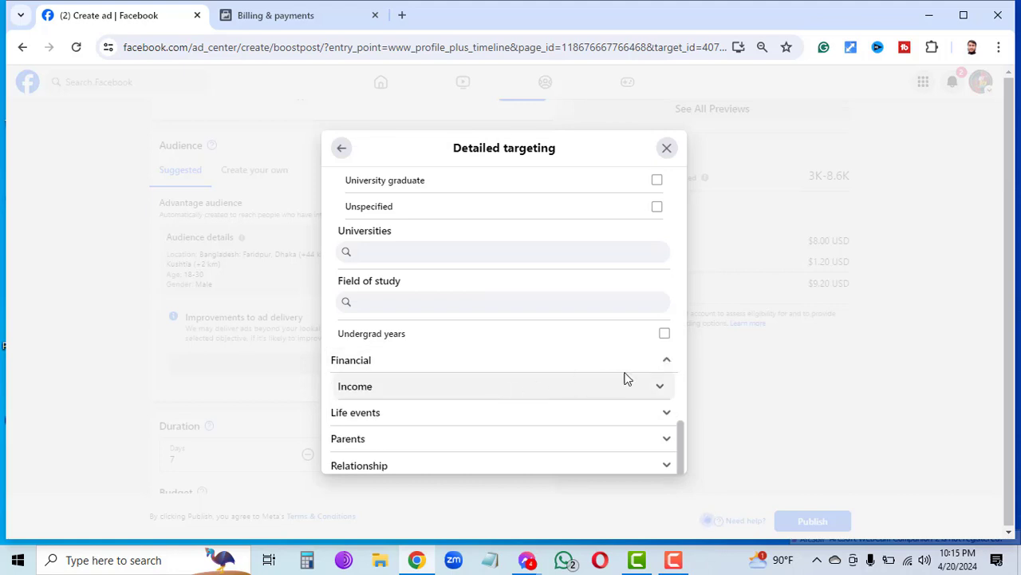
{"action": "left_click", "coordinate": [645, 387]}
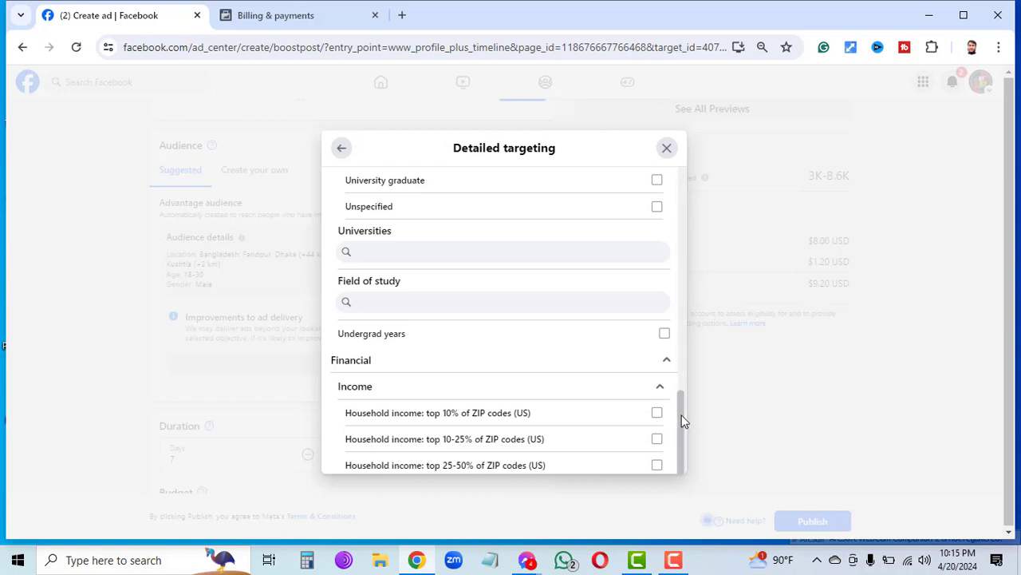
{"action": "left_click_drag", "start_coordinate": [681, 415], "coordinate": [688, 455]}
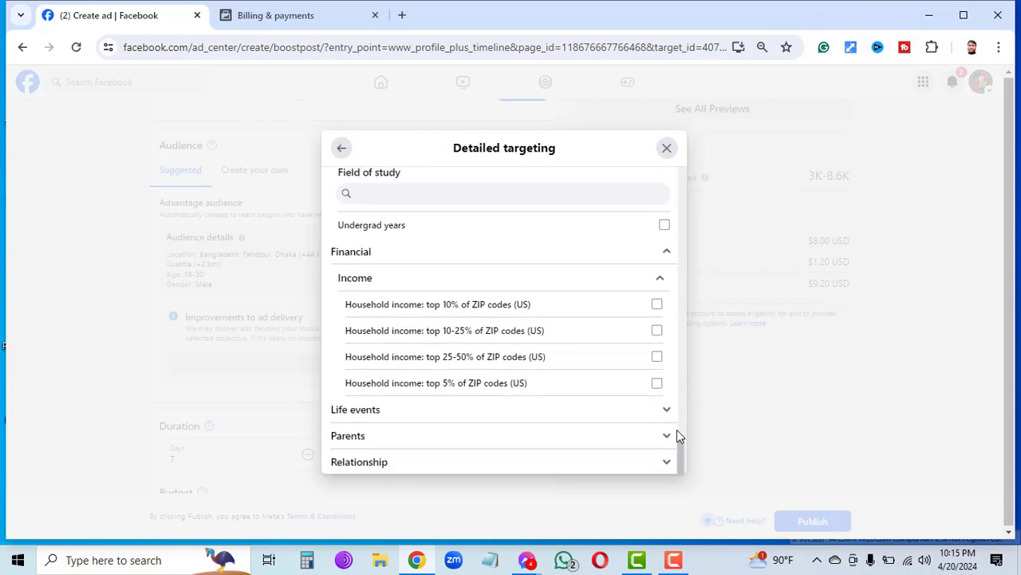
{"action": "left_click", "coordinate": [658, 417]}
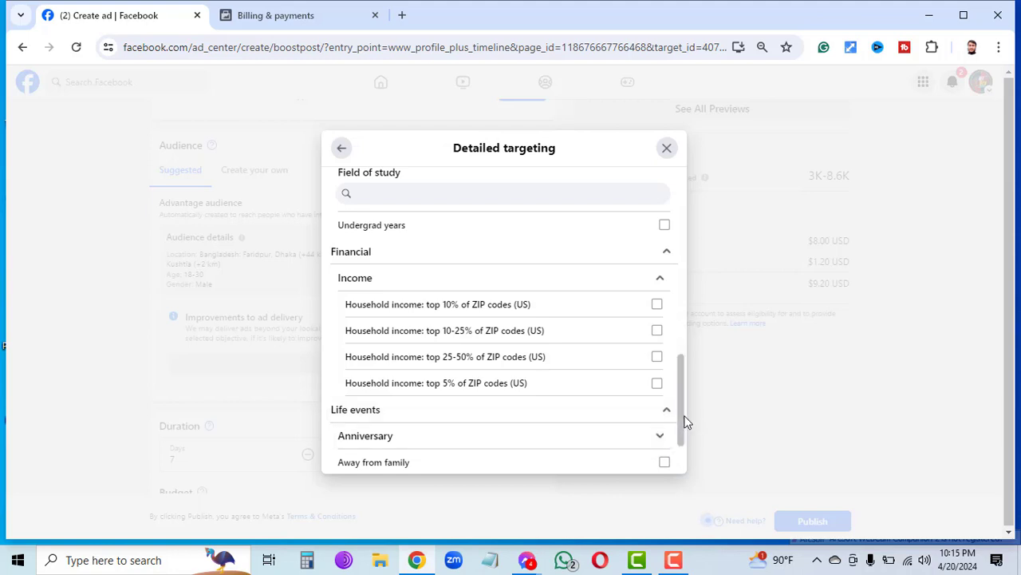
{"action": "scroll", "coordinate": [680, 413], "scroll_direction": "down", "scroll_amount": 3}
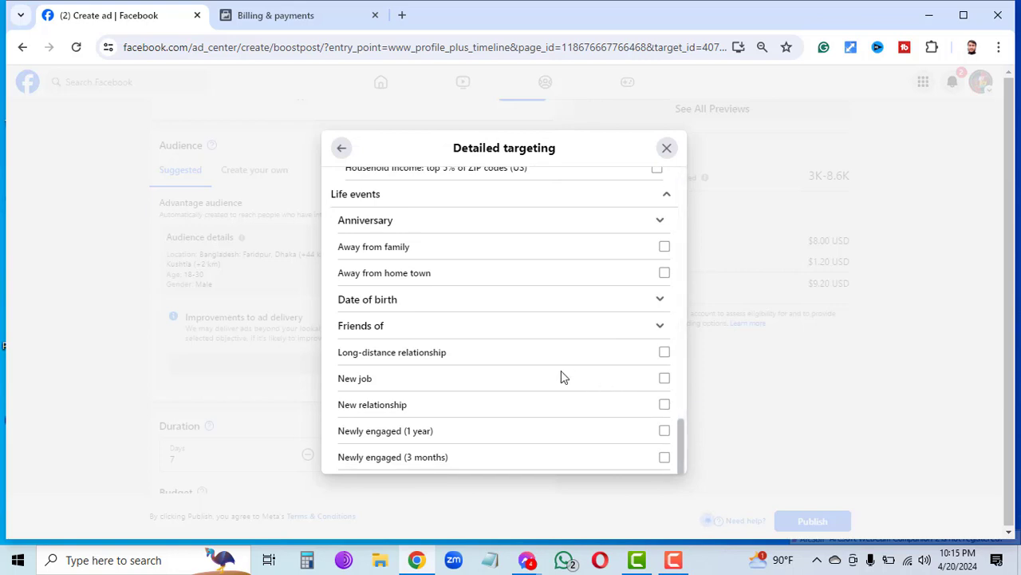
{"action": "left_click", "coordinate": [653, 330]}
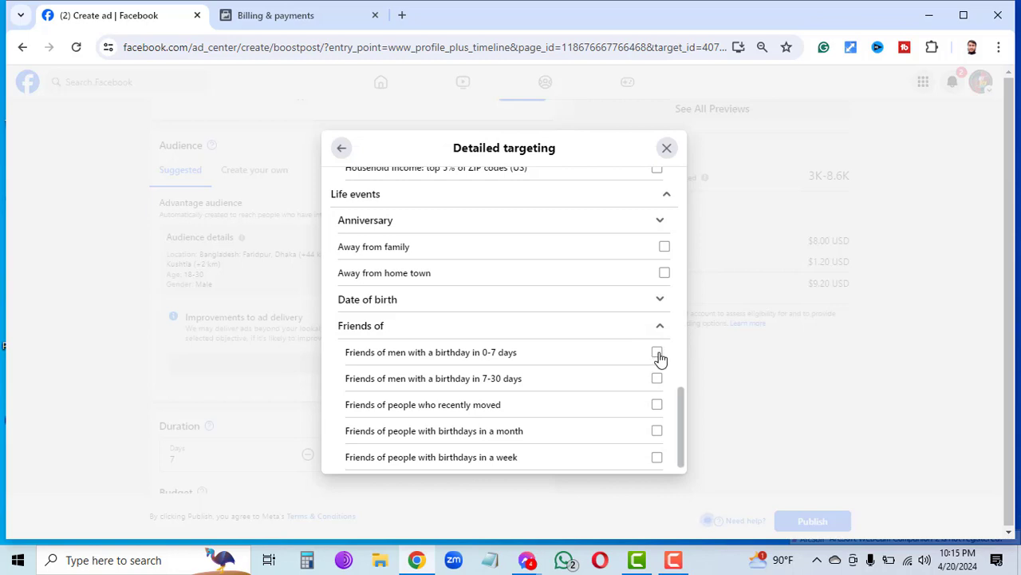
{"action": "left_click", "coordinate": [657, 356]}
{"action": "left_click", "coordinate": [658, 380]}
{"action": "left_click", "coordinate": [656, 407]}
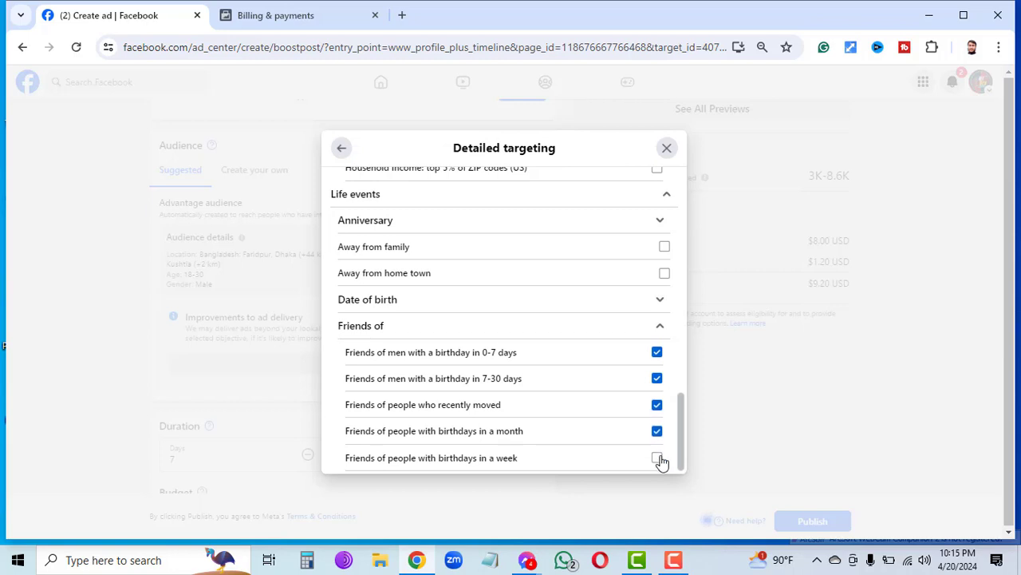
{"action": "left_click", "coordinate": [659, 458]}
Tick New job and Long-distance relationship under Life events.
{"action": "scroll", "coordinate": [687, 459], "scroll_direction": "down", "scroll_amount": 5}
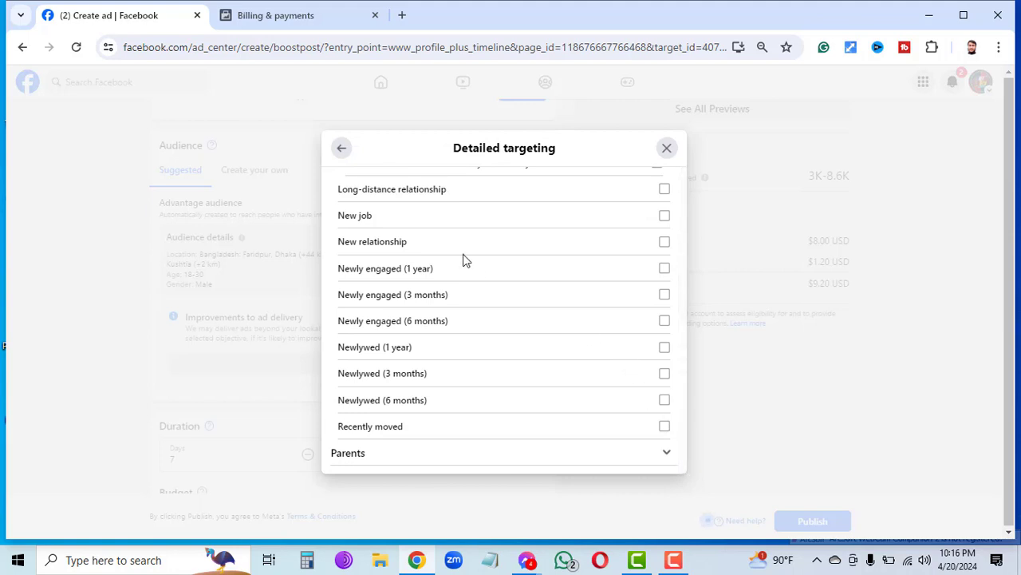
{"action": "left_click", "coordinate": [665, 217]}
{"action": "left_click", "coordinate": [665, 193]}
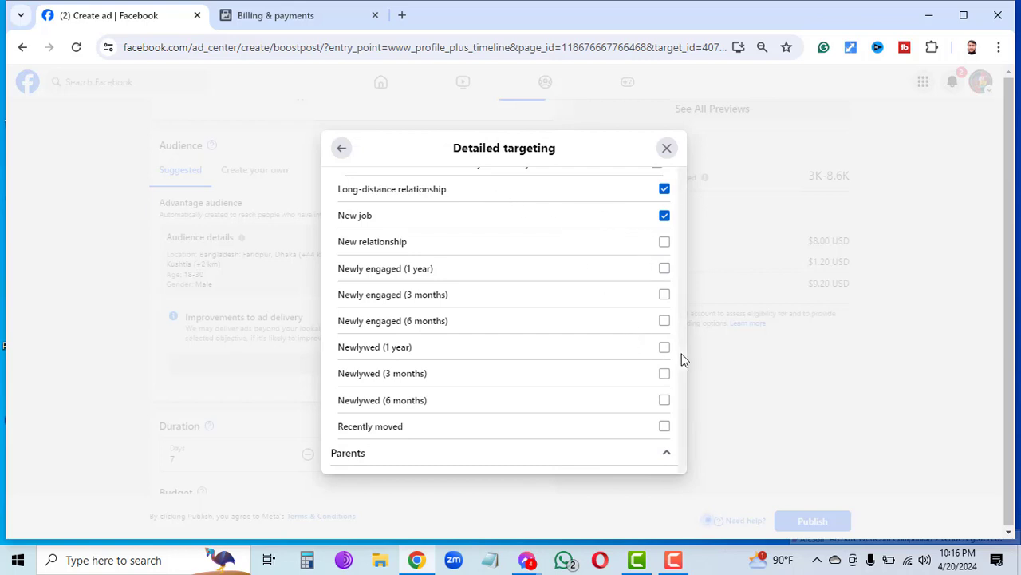
Return to the top of Detailed targeting and switch to the Interests categories.
{"action": "scroll", "coordinate": [682, 353], "scroll_direction": "up", "scroll_amount": 2}
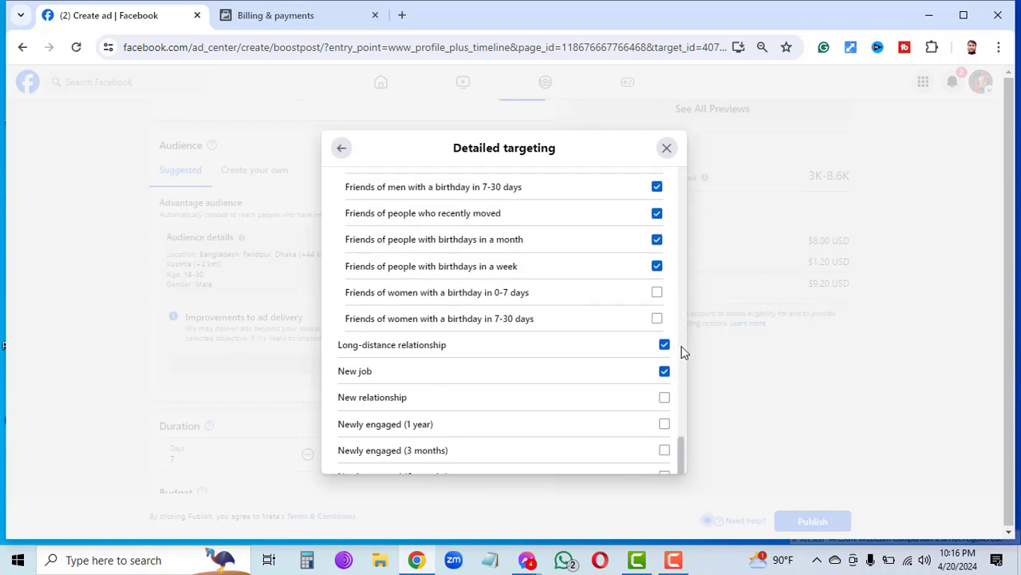
{"action": "scroll", "coordinate": [681, 343], "scroll_direction": "up", "scroll_amount": 3}
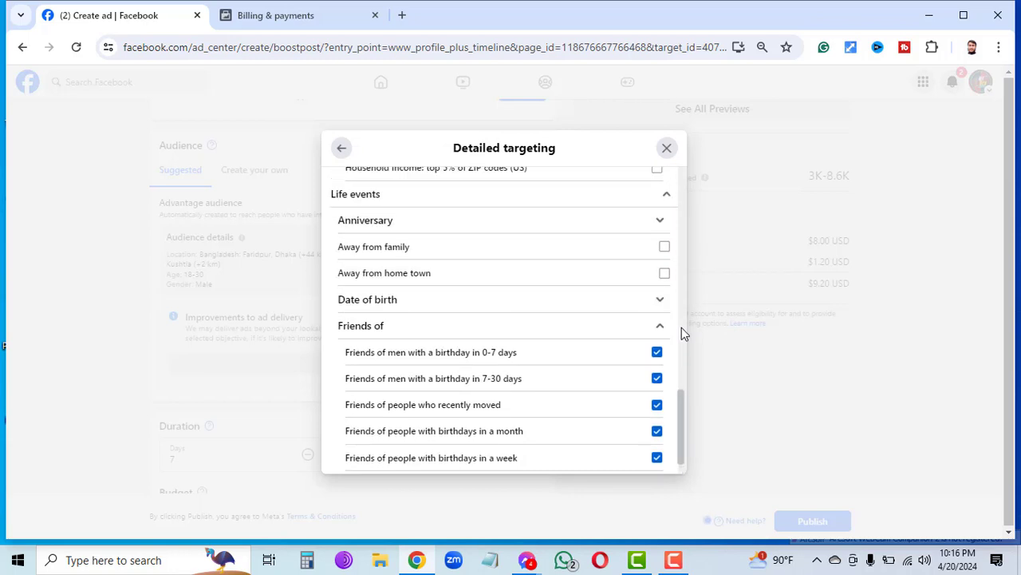
{"action": "scroll", "coordinate": [682, 327], "scroll_direction": "up", "scroll_amount": 1}
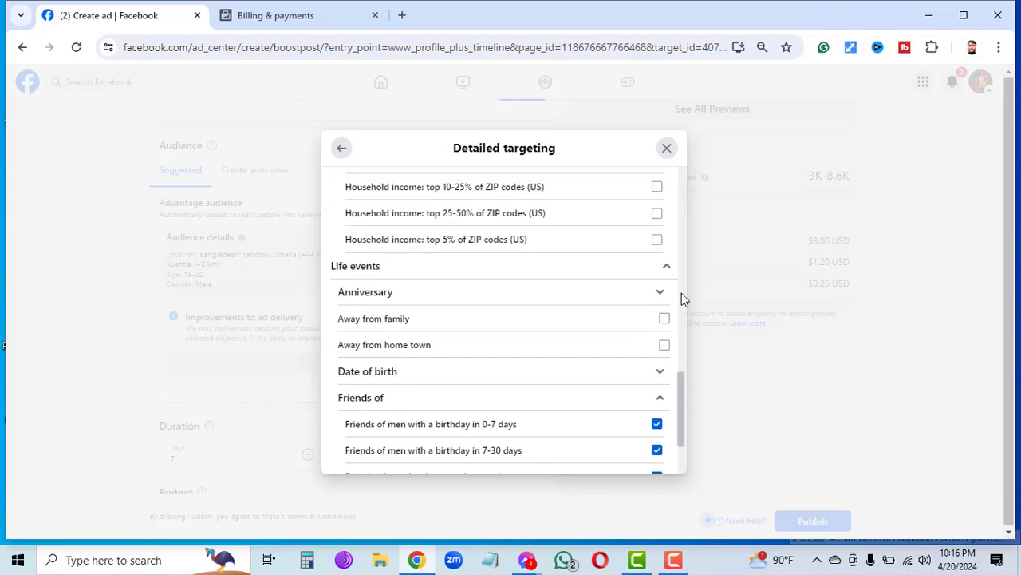
{"action": "scroll", "coordinate": [683, 294], "scroll_direction": "up", "scroll_amount": 2}
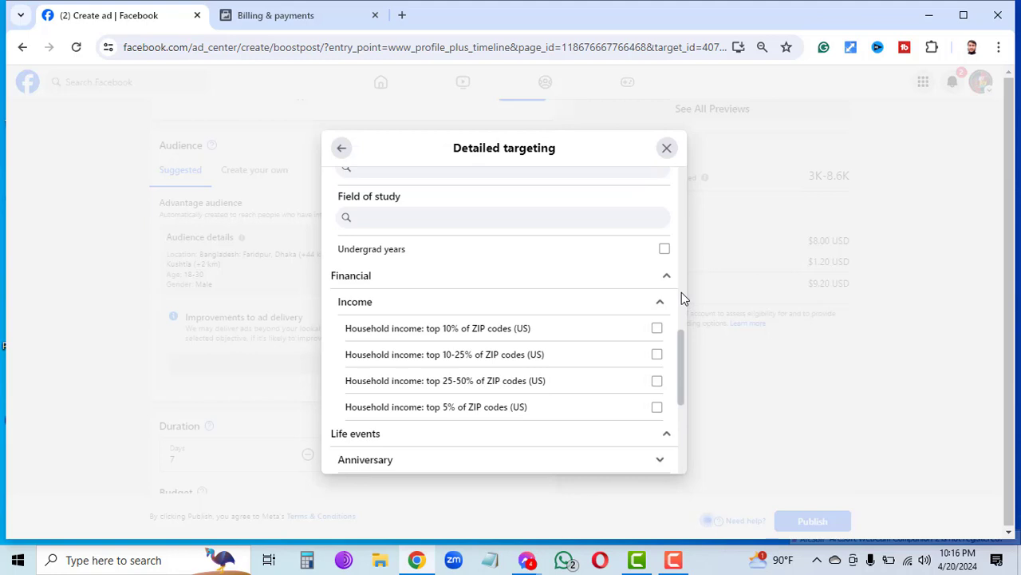
{"action": "scroll", "coordinate": [682, 289], "scroll_direction": "up", "scroll_amount": 1}
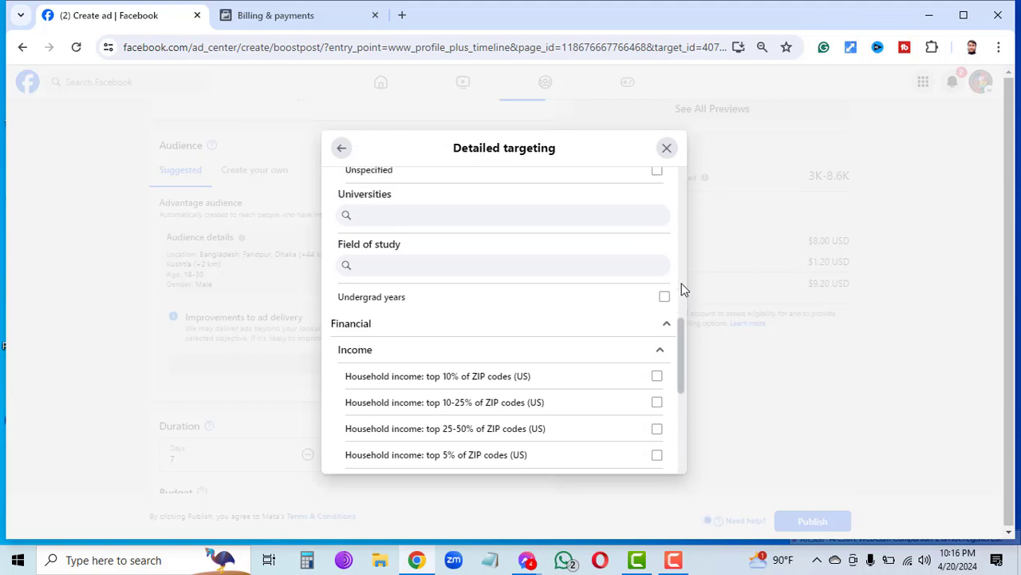
{"action": "scroll", "coordinate": [681, 220], "scroll_direction": "up", "scroll_amount": 5}
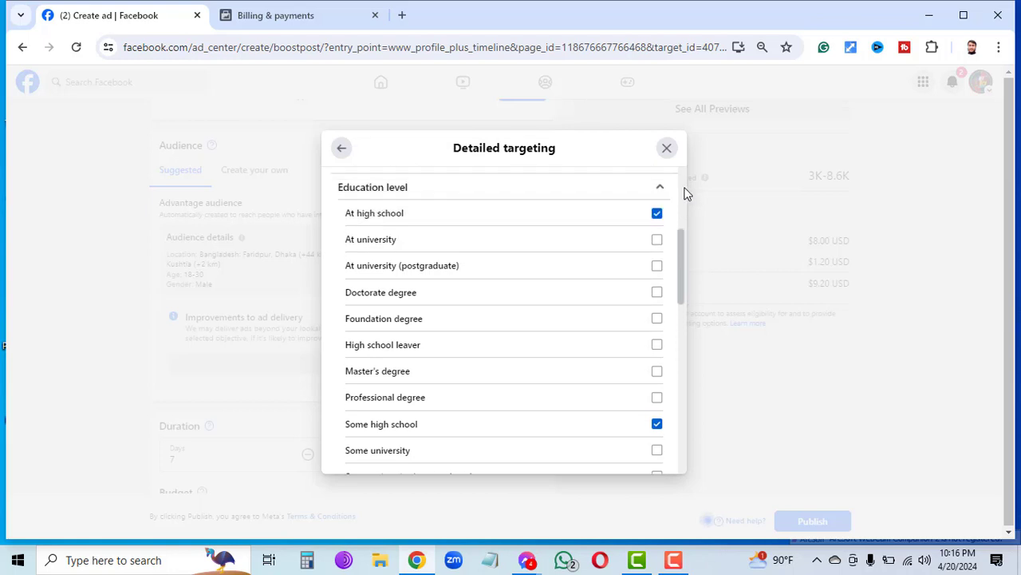
{"action": "scroll", "coordinate": [685, 195], "scroll_direction": "up", "scroll_amount": 2}
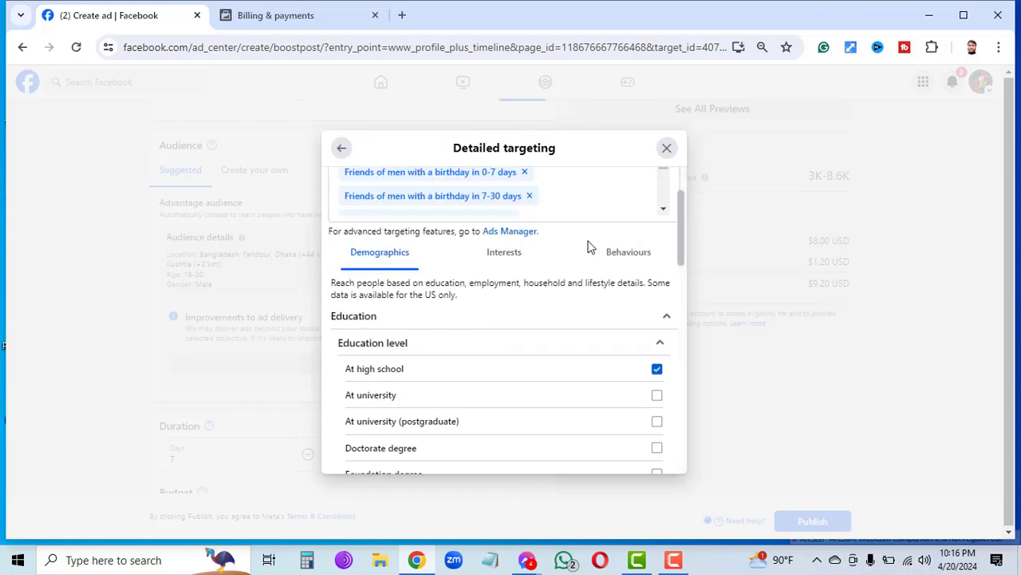
{"action": "left_click", "coordinate": [501, 253]}
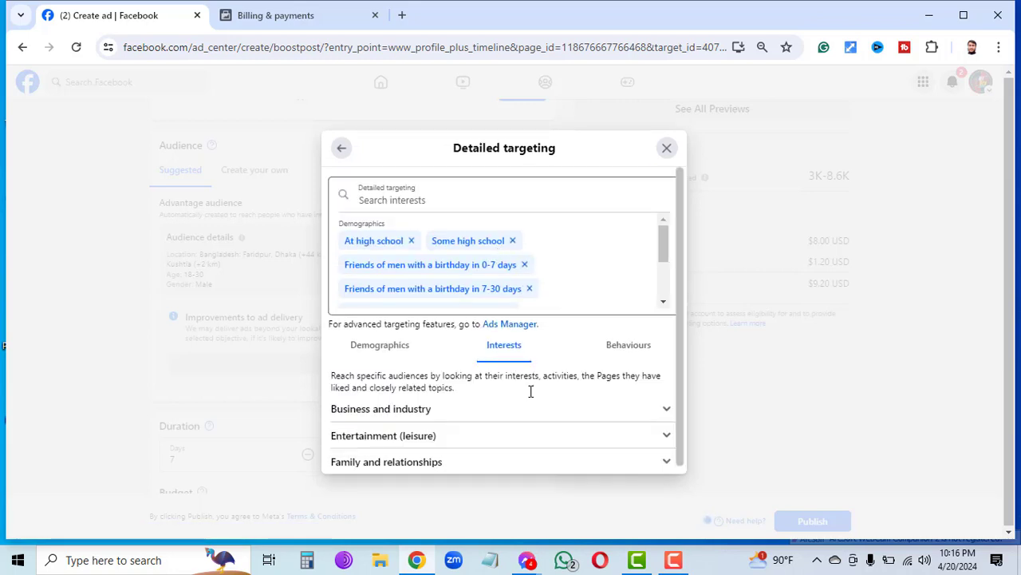
Under Business and industry, tick Advertising (marketing), Agriculture (industry) and Aviation (air travel).
{"action": "left_click", "coordinate": [651, 414]}
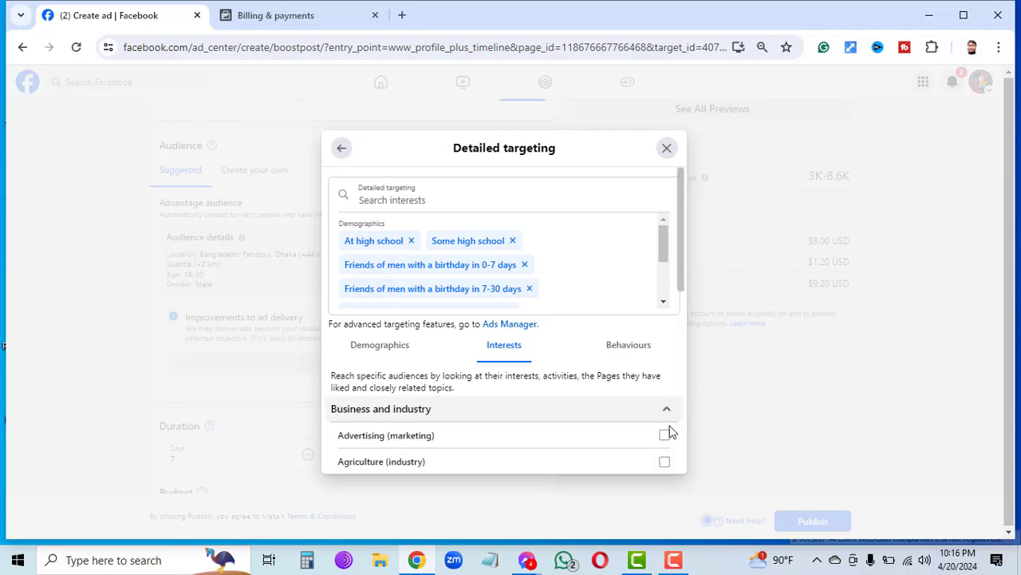
{"action": "left_click", "coordinate": [666, 438]}
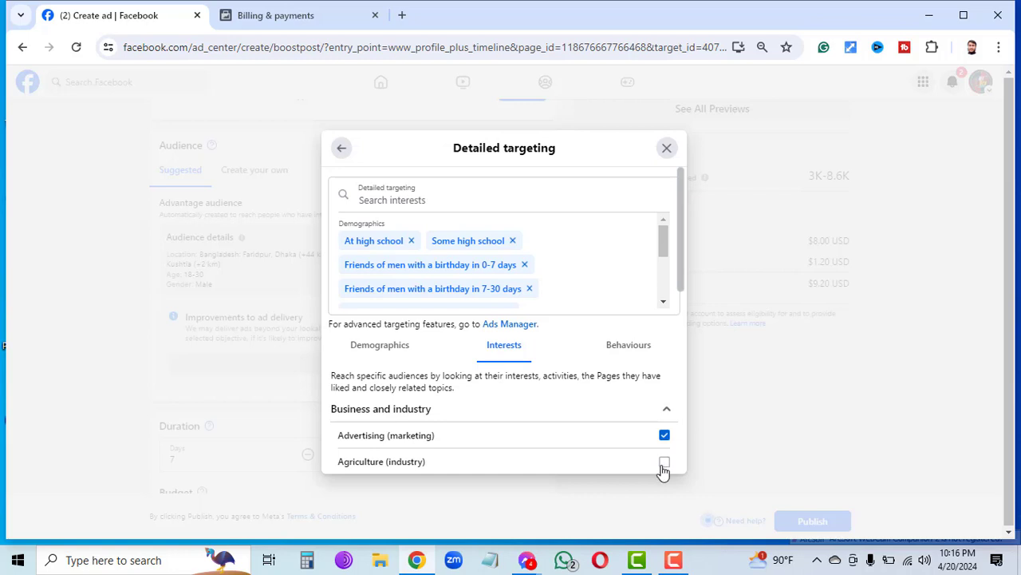
{"action": "left_click", "coordinate": [664, 463]}
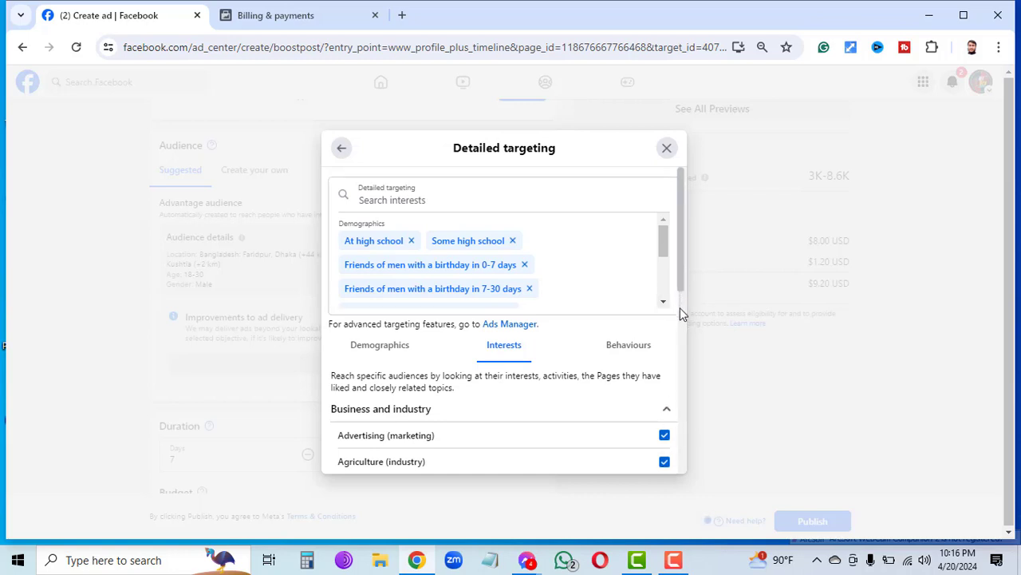
{"action": "scroll", "coordinate": [680, 307], "scroll_direction": "down", "scroll_amount": 1}
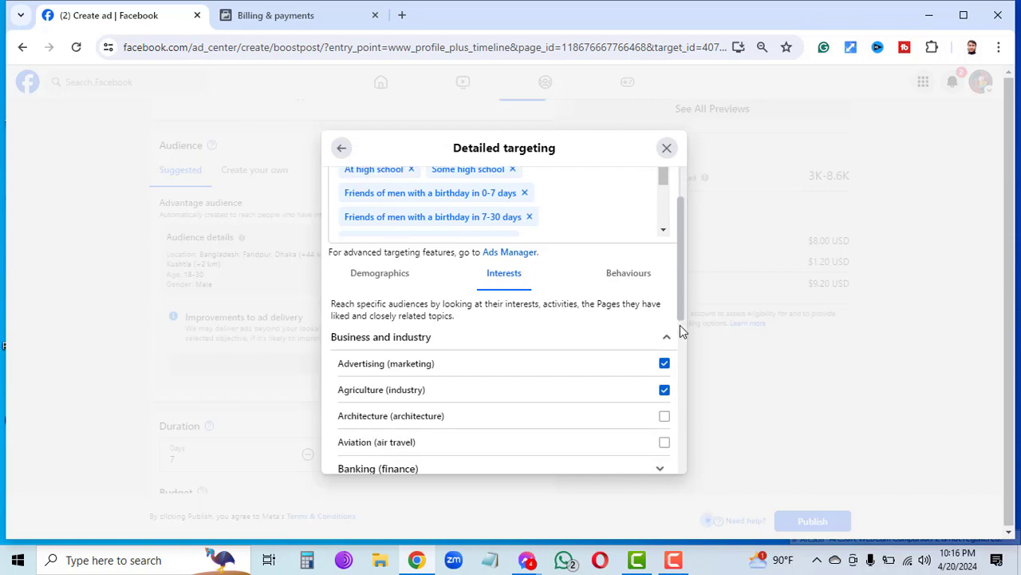
{"action": "left_click", "coordinate": [665, 442]}
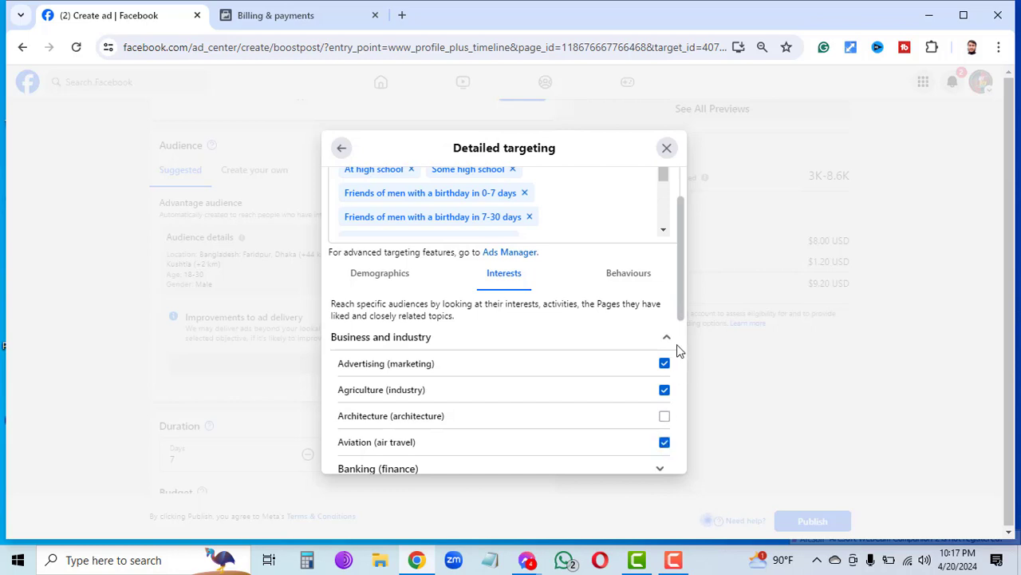
Also tick Construction (industry), Retail (industry) and Small business as interests.
{"action": "scroll", "coordinate": [684, 343], "scroll_direction": "down", "scroll_amount": 1}
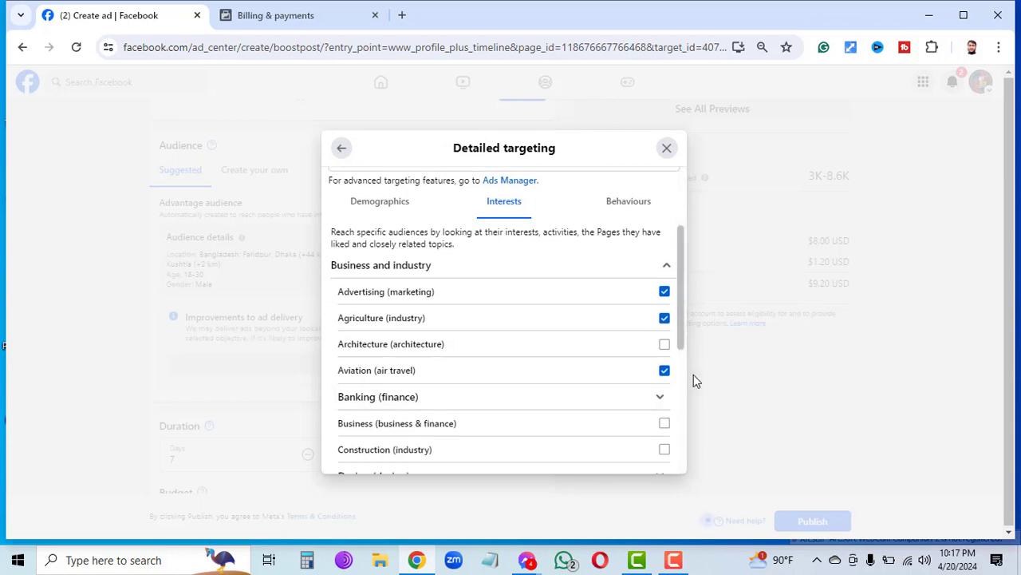
{"action": "scroll", "coordinate": [685, 384], "scroll_direction": "down", "scroll_amount": 1}
{"action": "scroll", "coordinate": [685, 384], "scroll_direction": "down", "scroll_amount": 1}
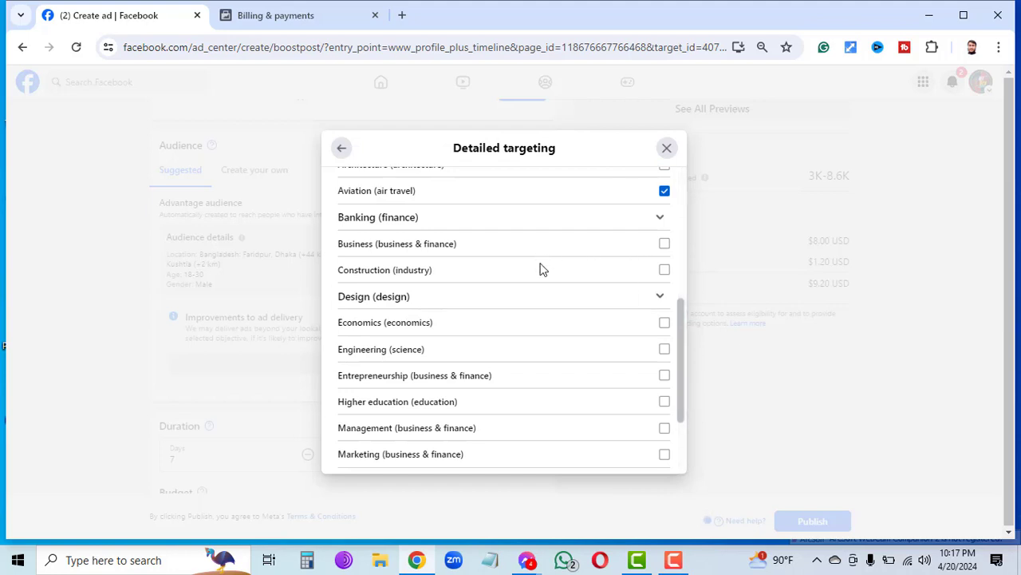
{"action": "left_click", "coordinate": [667, 272]}
{"action": "left_click", "coordinate": [659, 298]}
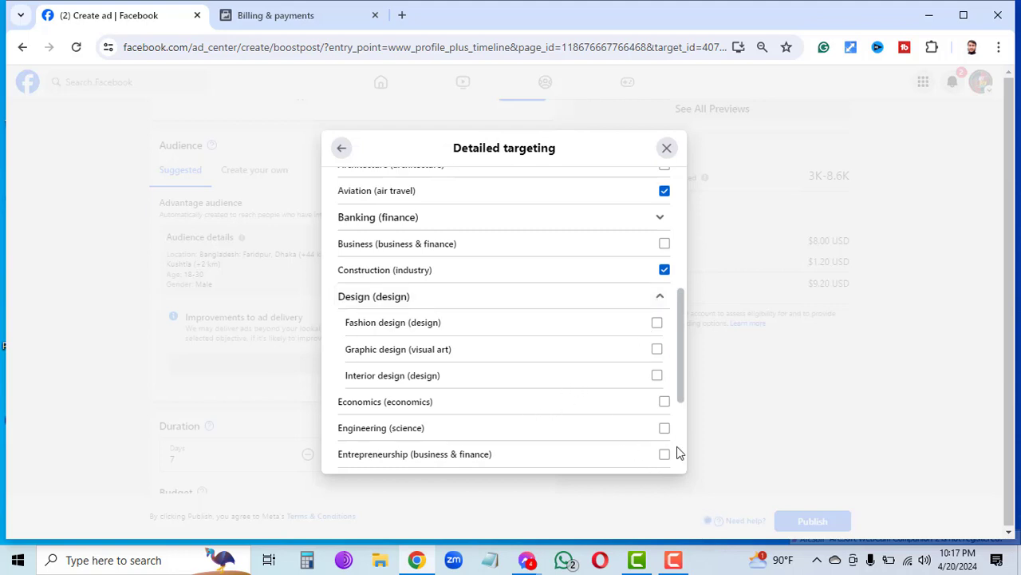
{"action": "scroll", "coordinate": [681, 452], "scroll_direction": "down", "scroll_amount": 3}
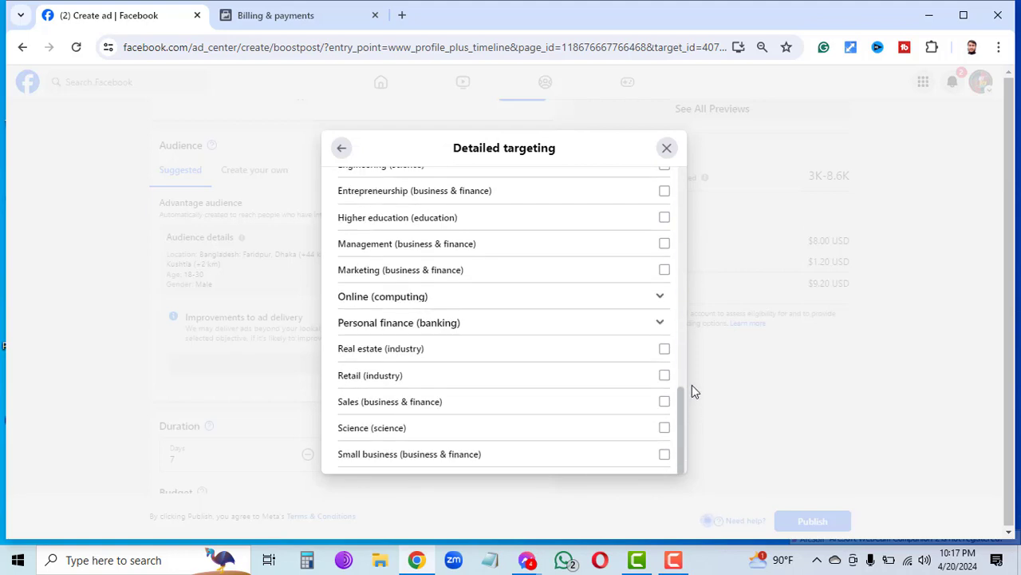
{"action": "left_click", "coordinate": [665, 376]}
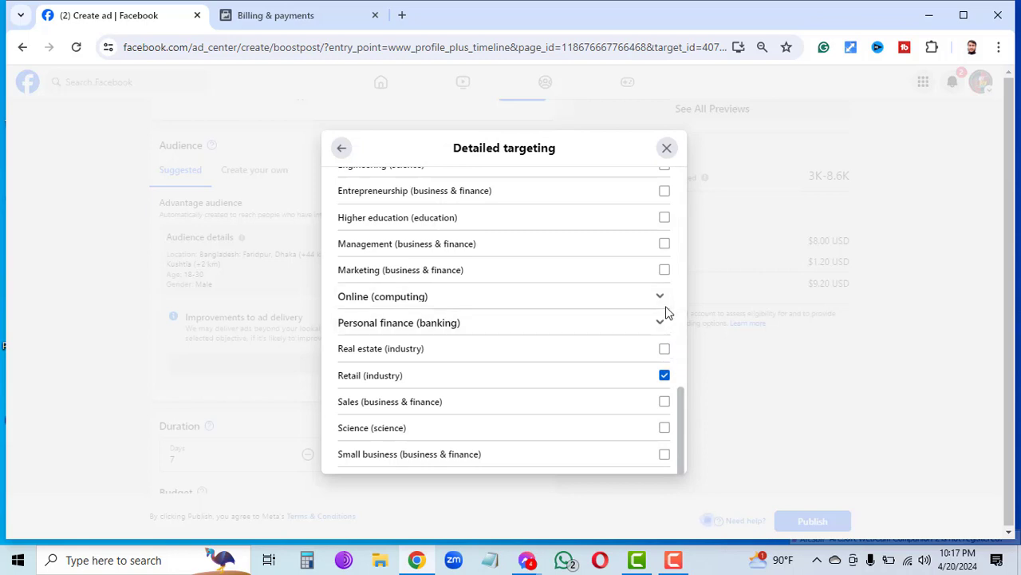
{"action": "left_click", "coordinate": [666, 455]}
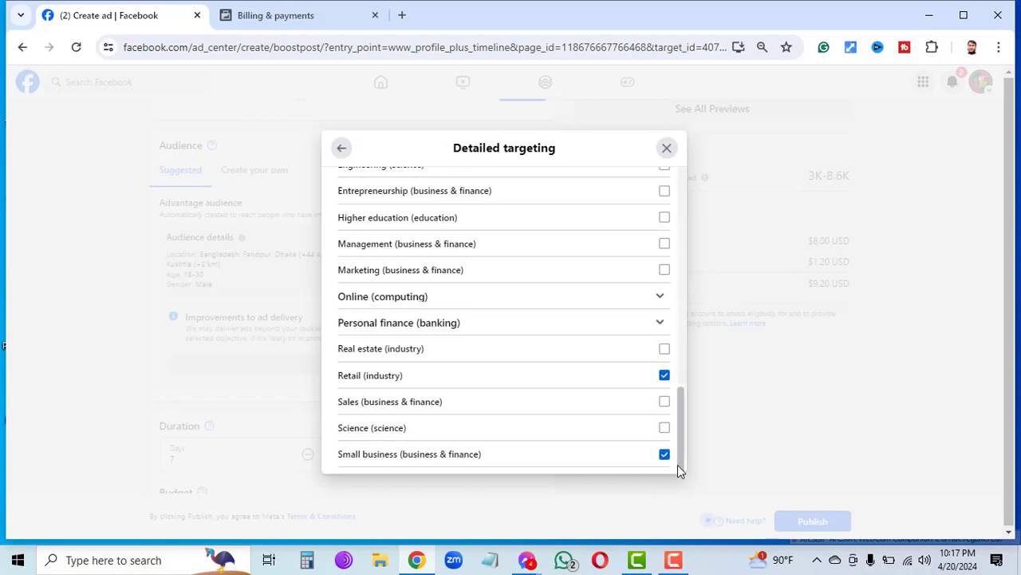
{"action": "scroll", "coordinate": [678, 464], "scroll_direction": "down", "scroll_amount": 3}
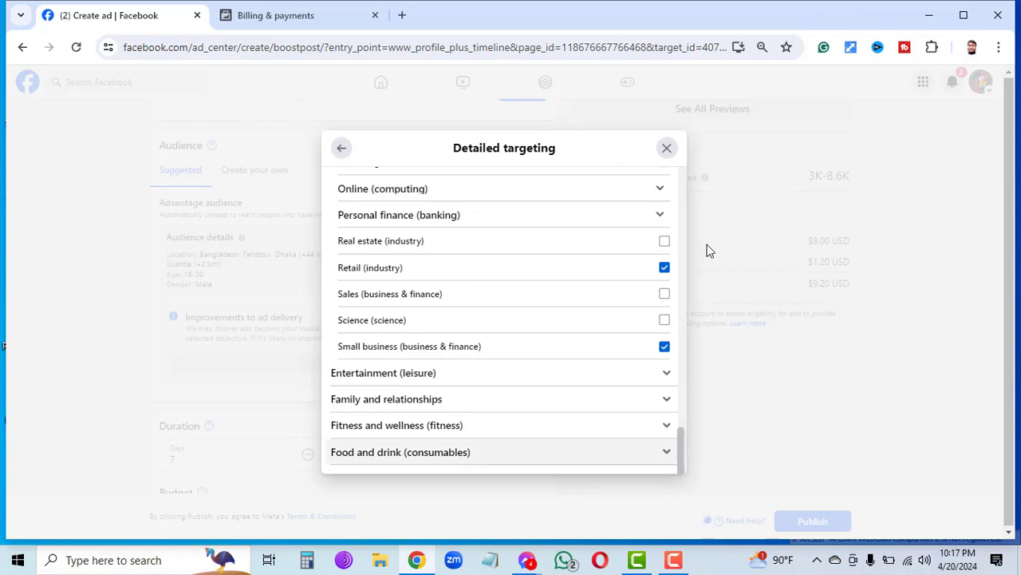
{"action": "scroll", "coordinate": [682, 182], "scroll_direction": "up", "scroll_amount": 3}
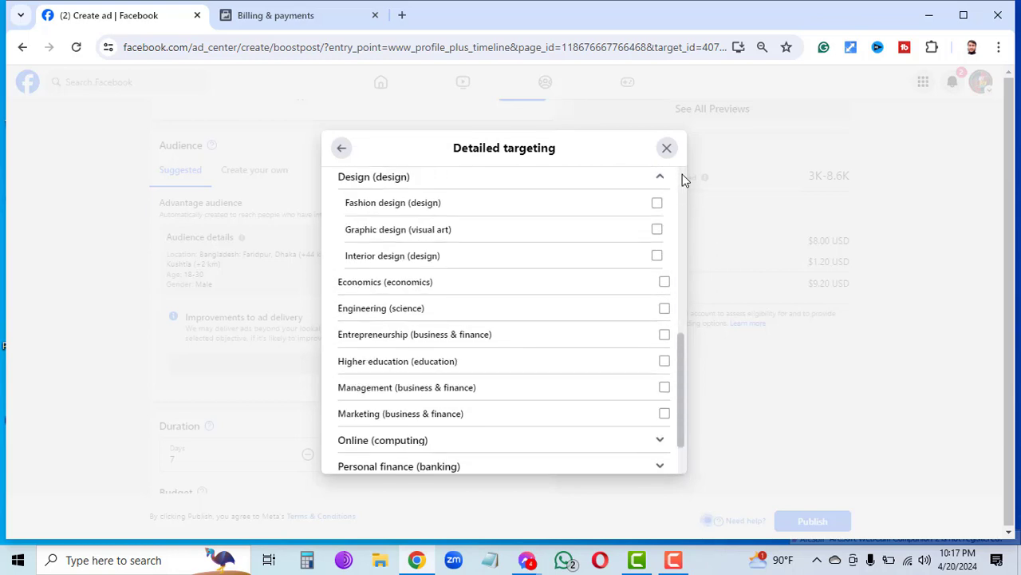
{"action": "scroll", "coordinate": [683, 179], "scroll_direction": "up", "scroll_amount": 3}
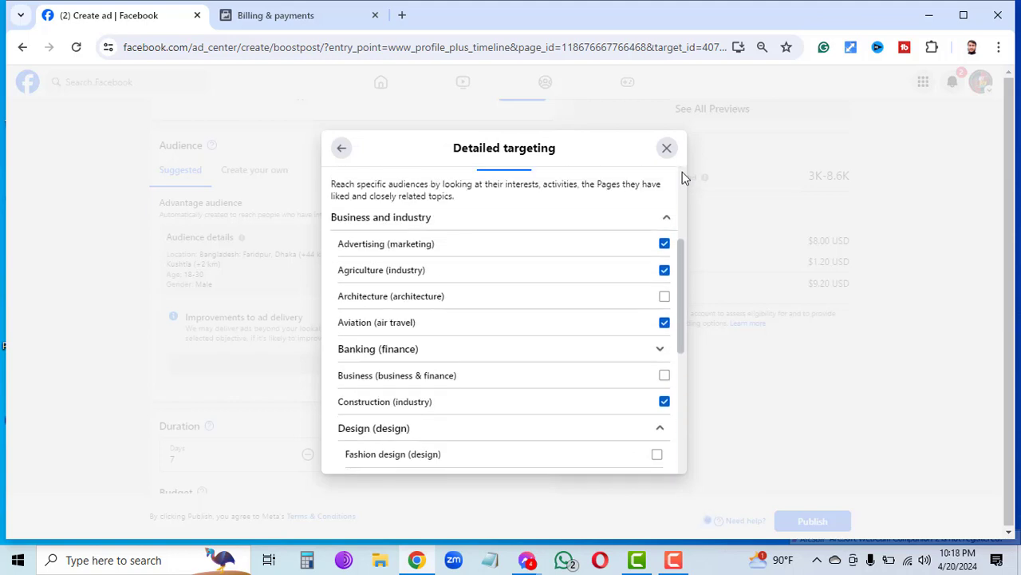
{"action": "scroll", "coordinate": [682, 172], "scroll_direction": "up", "scroll_amount": 3}
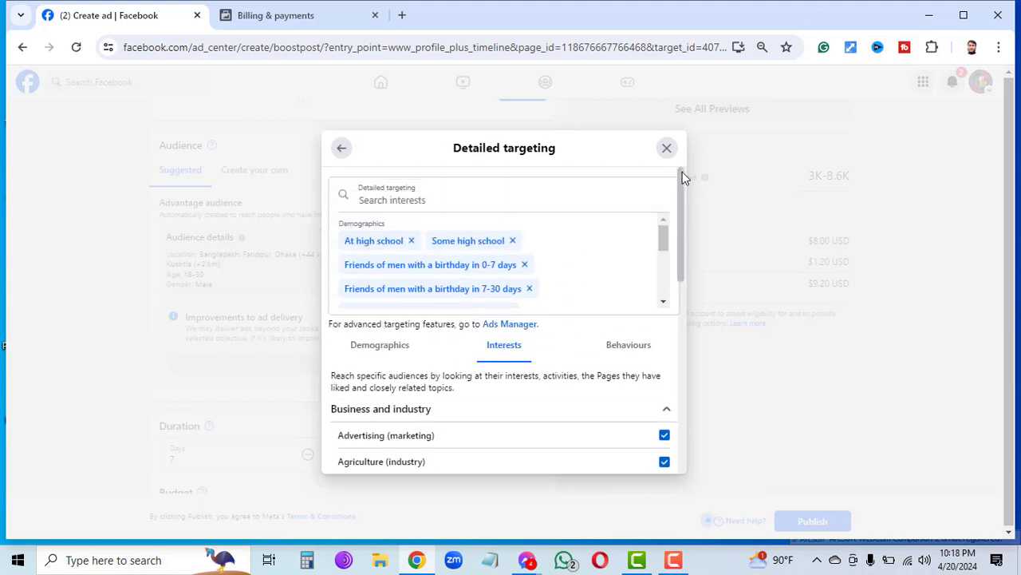
In Behaviours > Consumer classification, tick Malaysia's high-value and mid- and high-value goods options.
{"action": "left_click", "coordinate": [613, 348]}
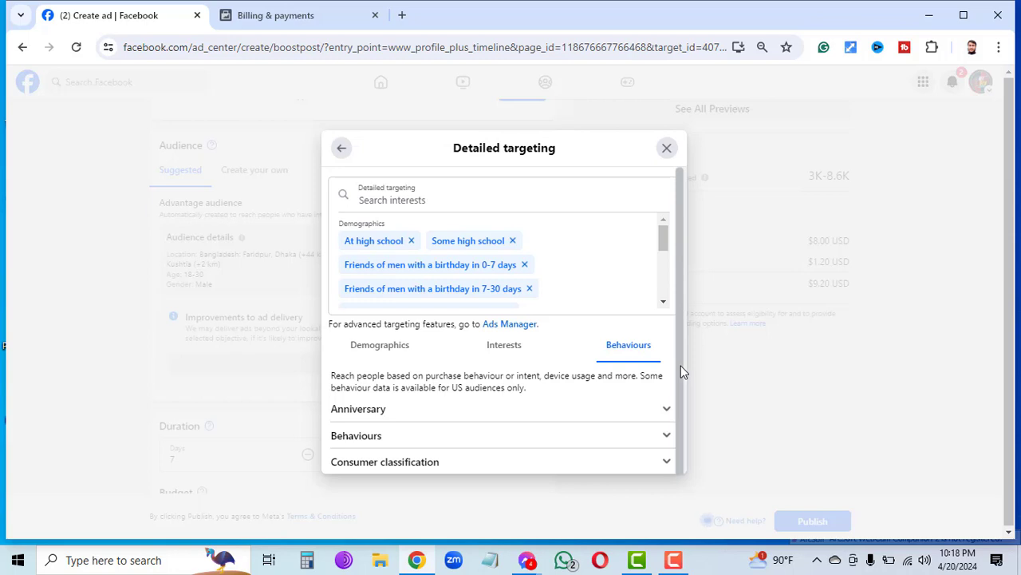
{"action": "left_click_drag", "start_coordinate": [681, 371], "coordinate": [681, 425]}
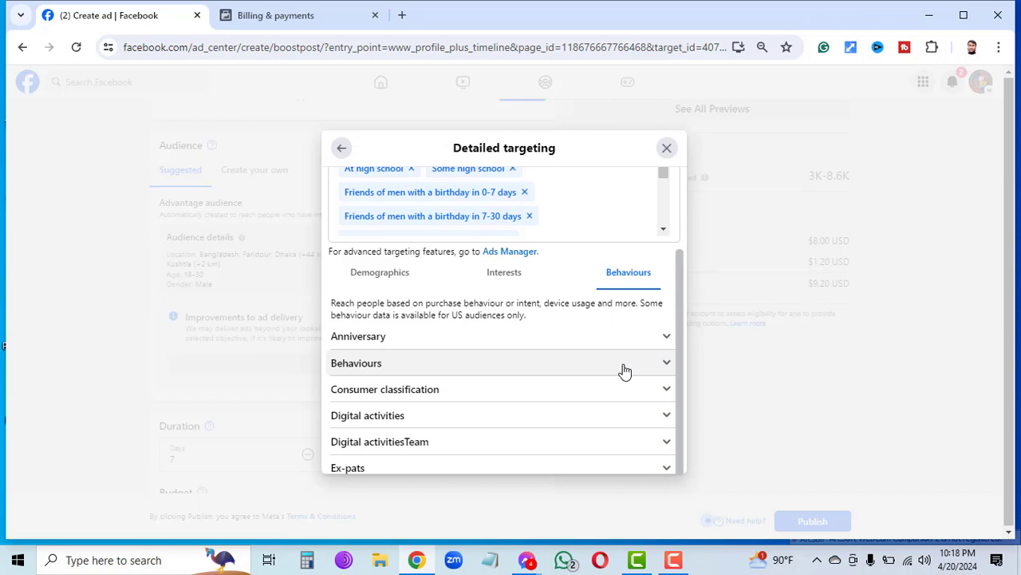
{"action": "left_click", "coordinate": [614, 391]}
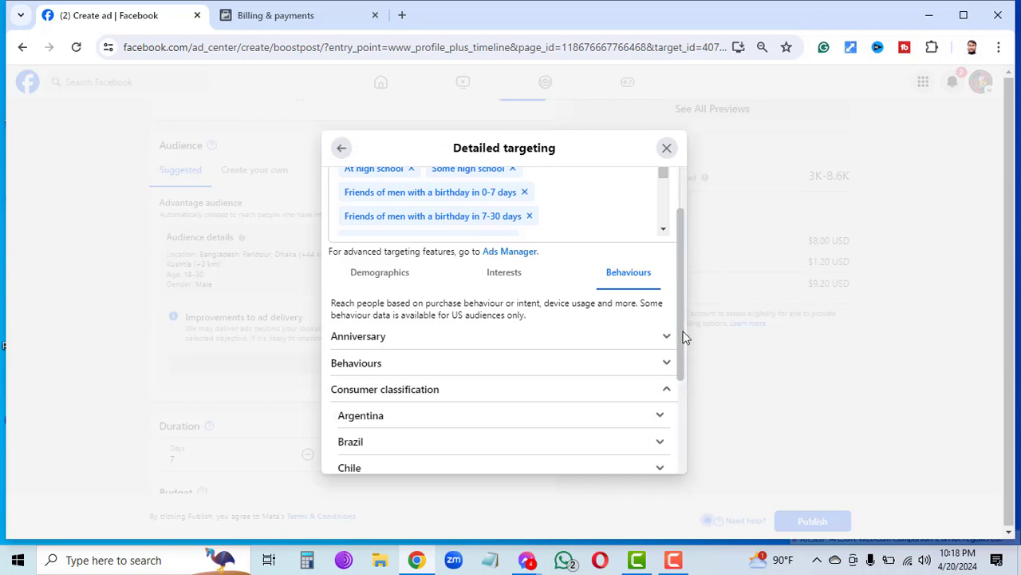
{"action": "scroll", "coordinate": [684, 338], "scroll_direction": "down", "scroll_amount": 4}
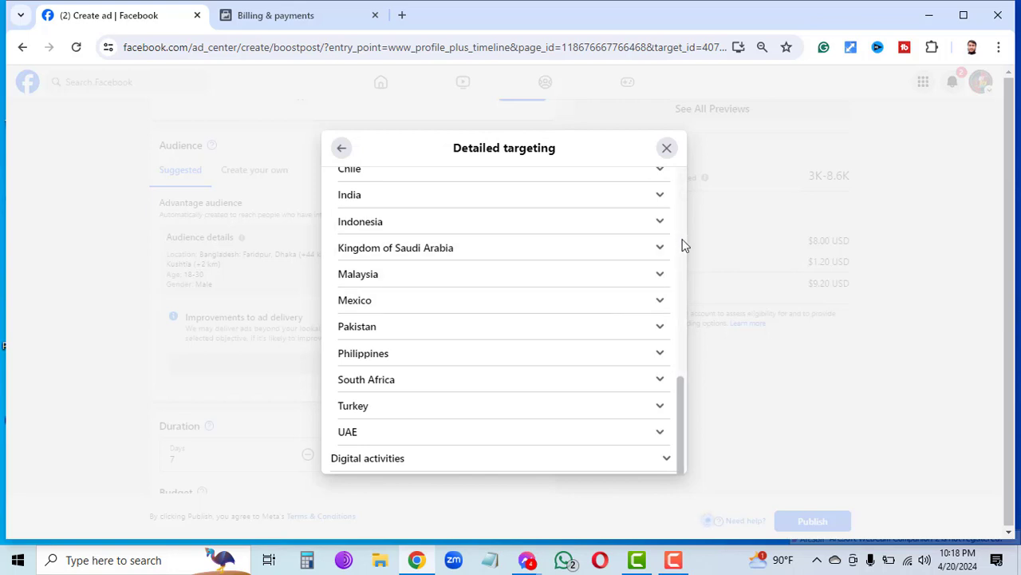
{"action": "scroll", "coordinate": [682, 246], "scroll_direction": "up", "scroll_amount": 3}
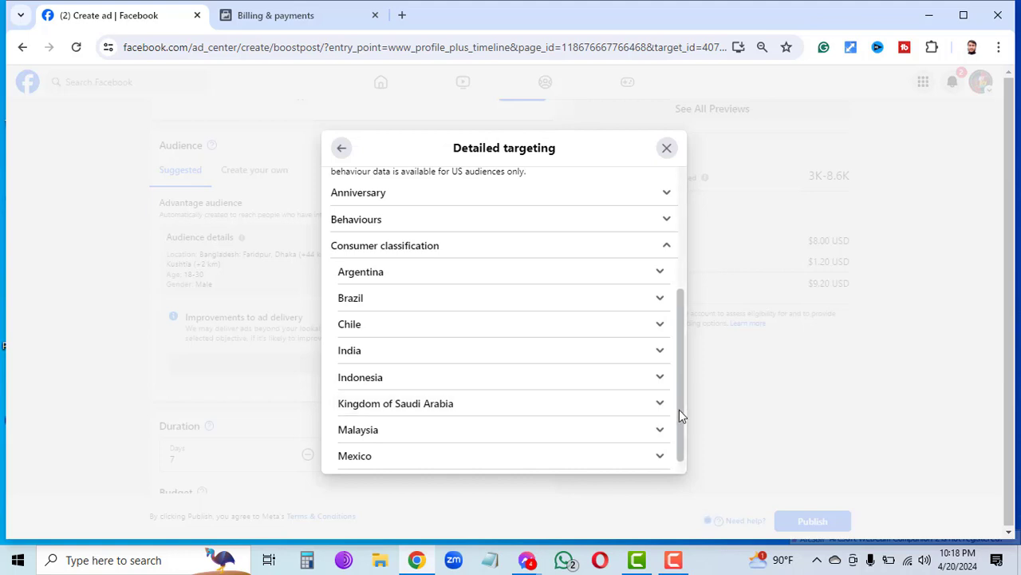
{"action": "scroll", "coordinate": [679, 410], "scroll_direction": "down", "scroll_amount": 1}
{"action": "scroll", "coordinate": [680, 409], "scroll_direction": "down", "scroll_amount": 3}
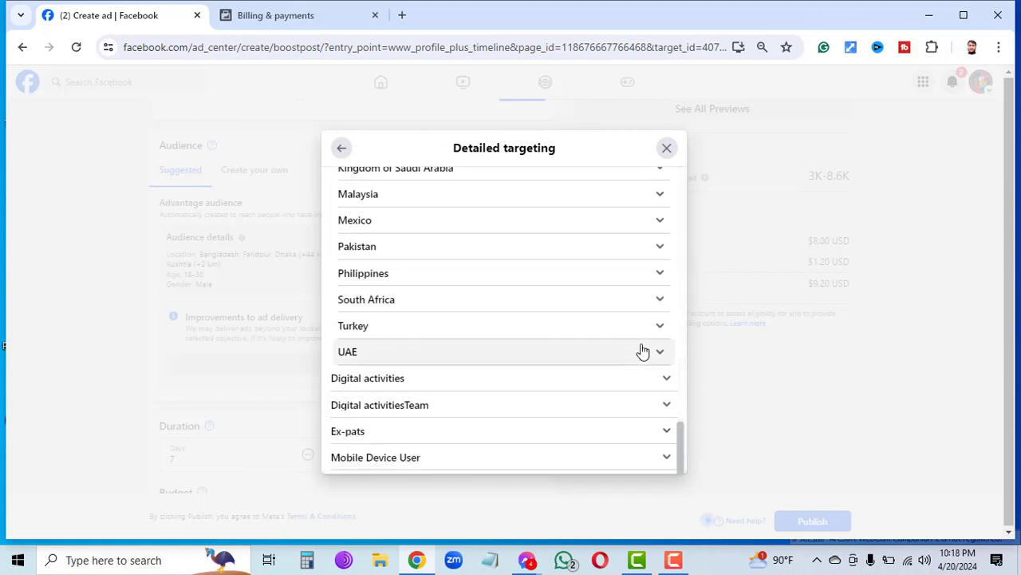
{"action": "left_click", "coordinate": [621, 250]}
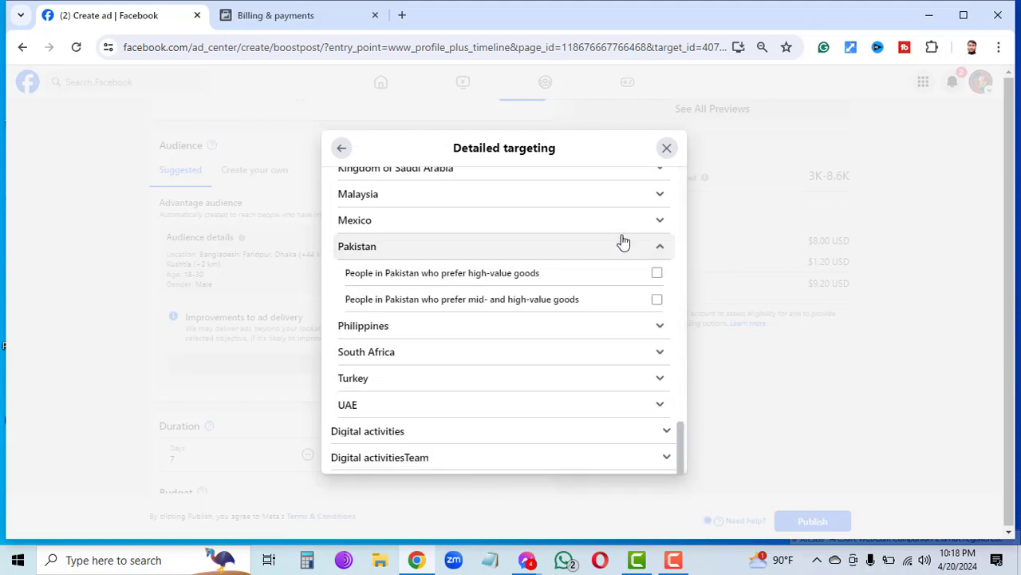
{"action": "left_click", "coordinate": [653, 198]}
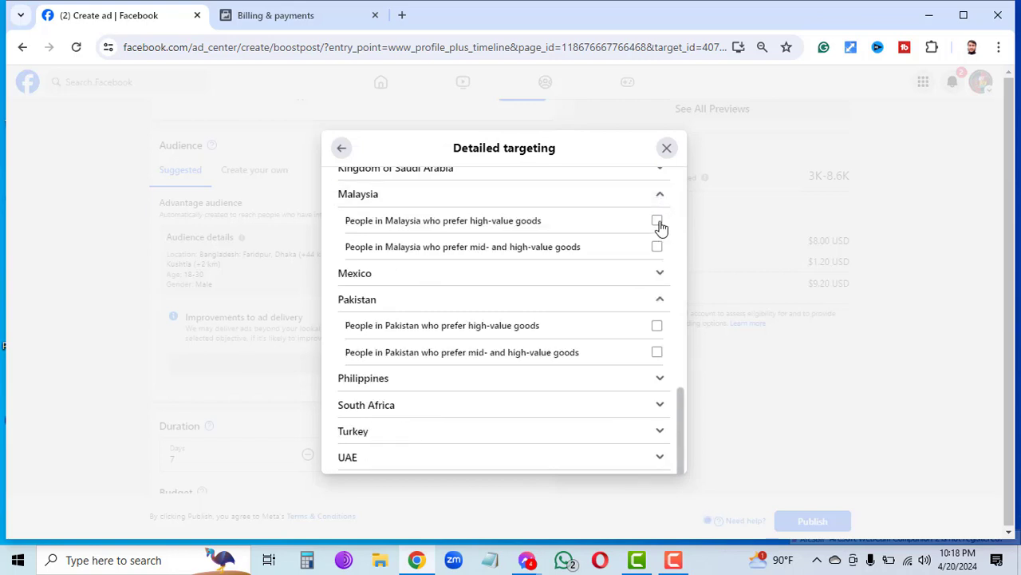
{"action": "left_click", "coordinate": [657, 222]}
{"action": "left_click", "coordinate": [657, 247]}
Tick the UAE high-value and mid- and high-value goods options.
{"action": "scroll", "coordinate": [680, 456], "scroll_direction": "down", "scroll_amount": 1}
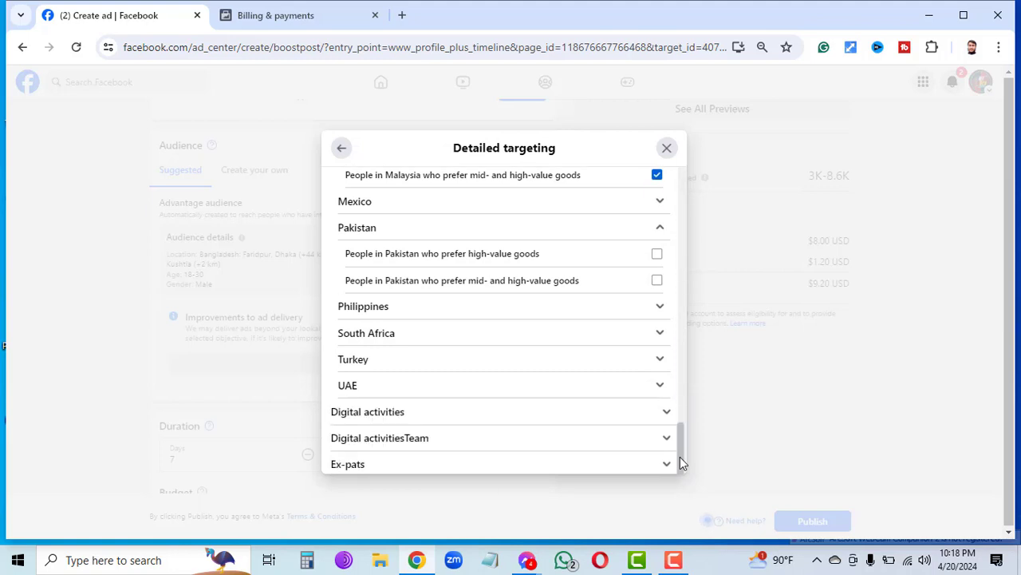
{"action": "left_click", "coordinate": [621, 395]}
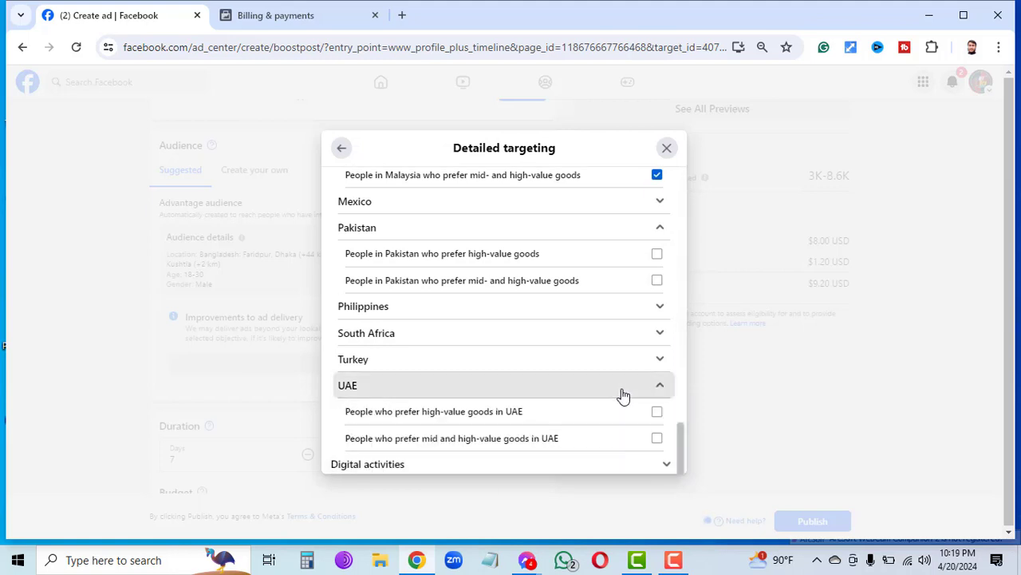
{"action": "left_click", "coordinate": [622, 394]}
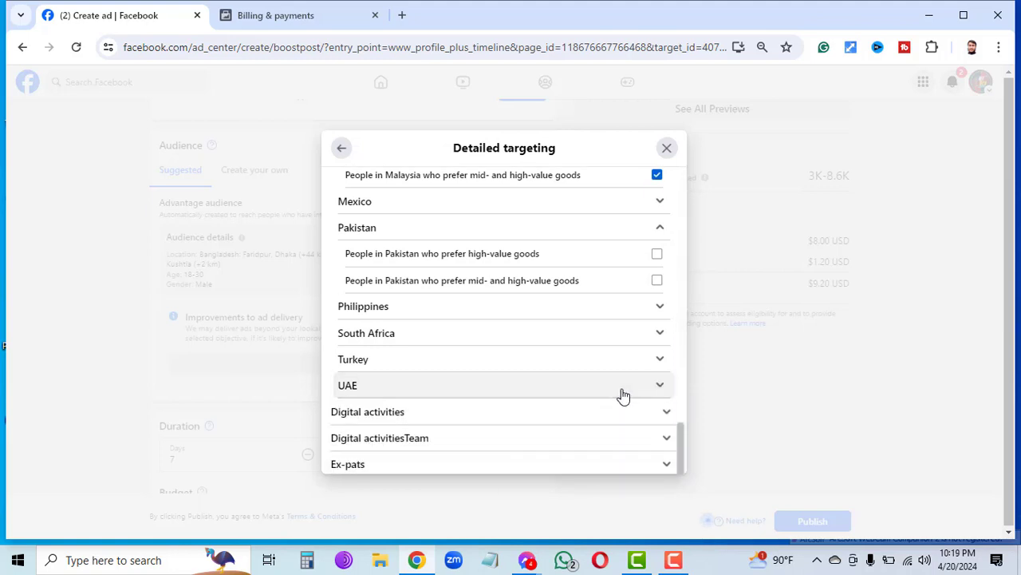
{"action": "left_click", "coordinate": [652, 388]}
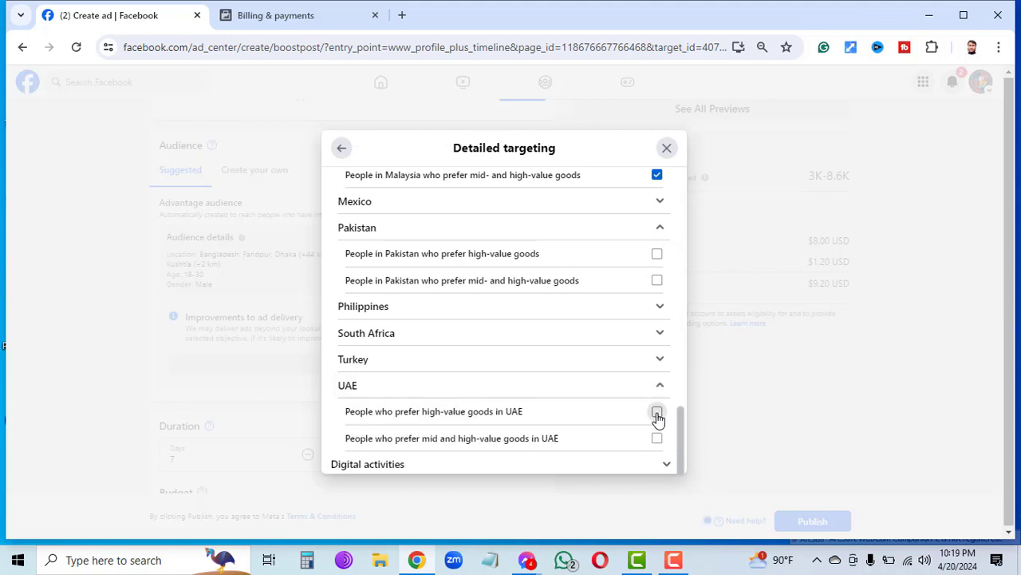
{"action": "left_click", "coordinate": [657, 412]}
{"action": "left_click", "coordinate": [658, 438]}
{"action": "left_click_drag", "start_coordinate": [683, 444], "coordinate": [686, 486]}
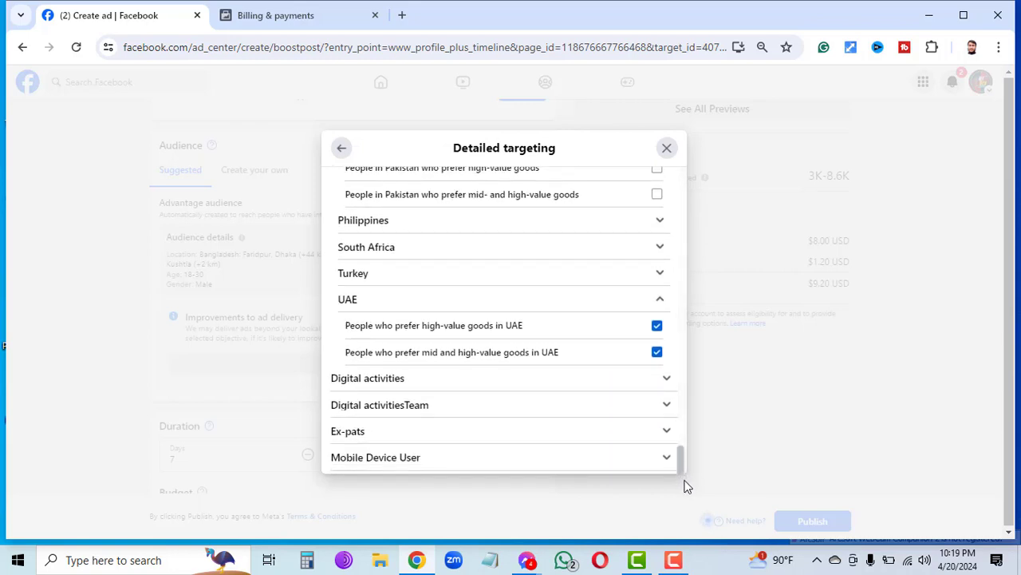
Under Digital activities, tick All creators, Lite app users, Payments users (30/90 days), older devices.
{"action": "left_click", "coordinate": [654, 378]}
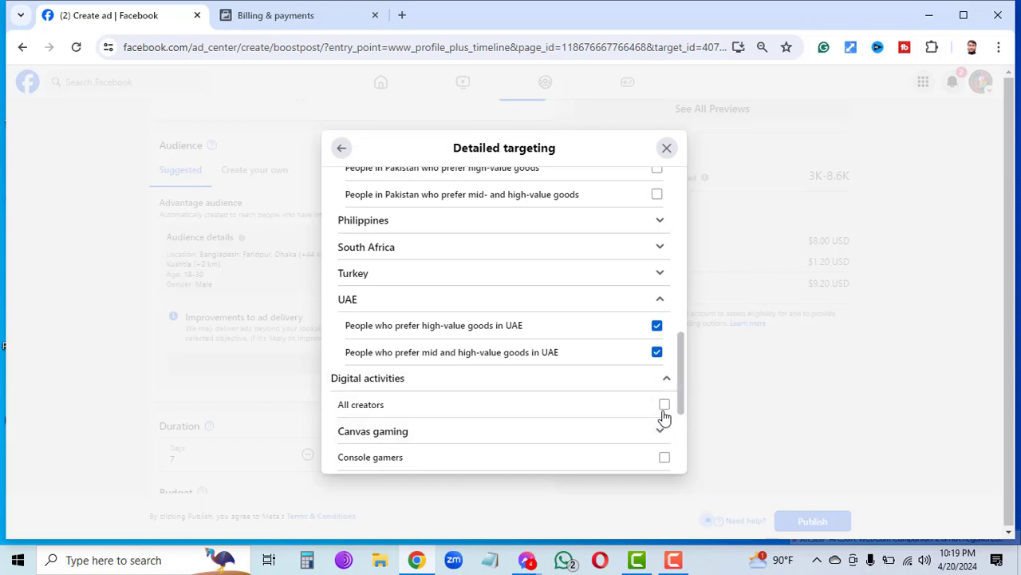
{"action": "left_click", "coordinate": [664, 407]}
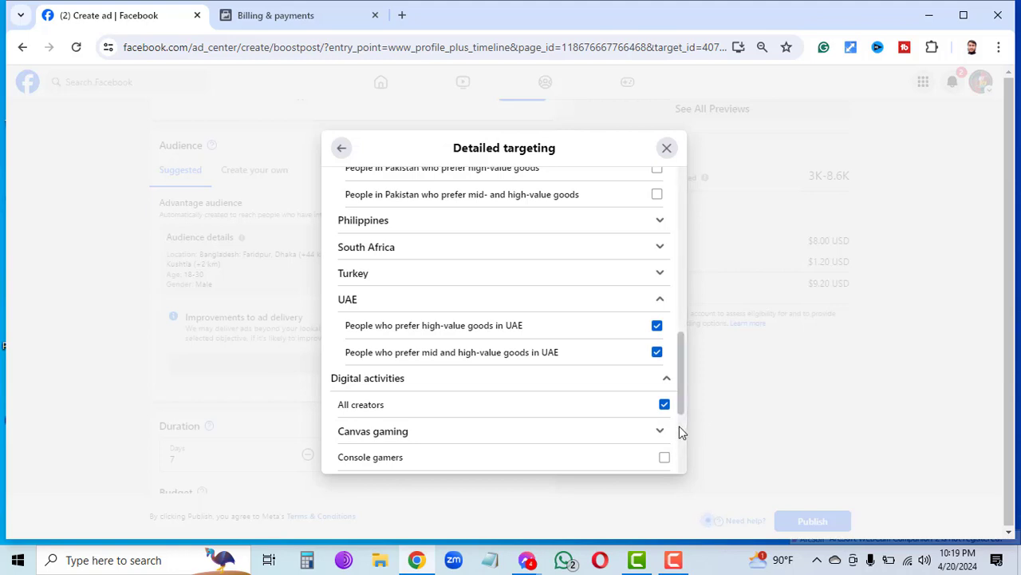
{"action": "scroll", "coordinate": [679, 427], "scroll_direction": "down", "scroll_amount": 2}
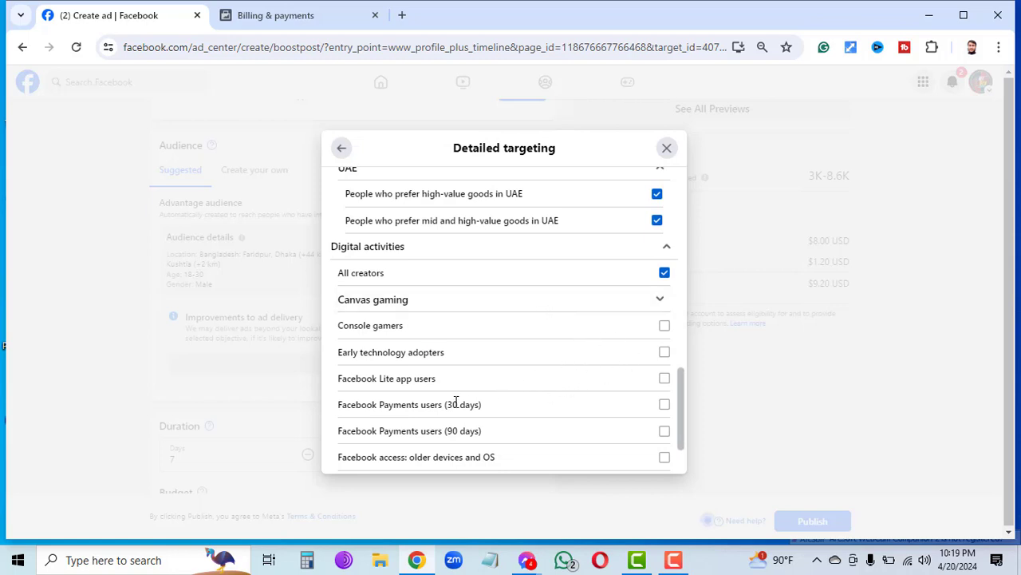
{"action": "left_click", "coordinate": [663, 380]}
{"action": "left_click", "coordinate": [664, 406]}
{"action": "left_click", "coordinate": [666, 432]}
{"action": "left_click", "coordinate": [664, 460]}
{"action": "left_click_drag", "start_coordinate": [676, 441], "coordinate": [677, 454]}
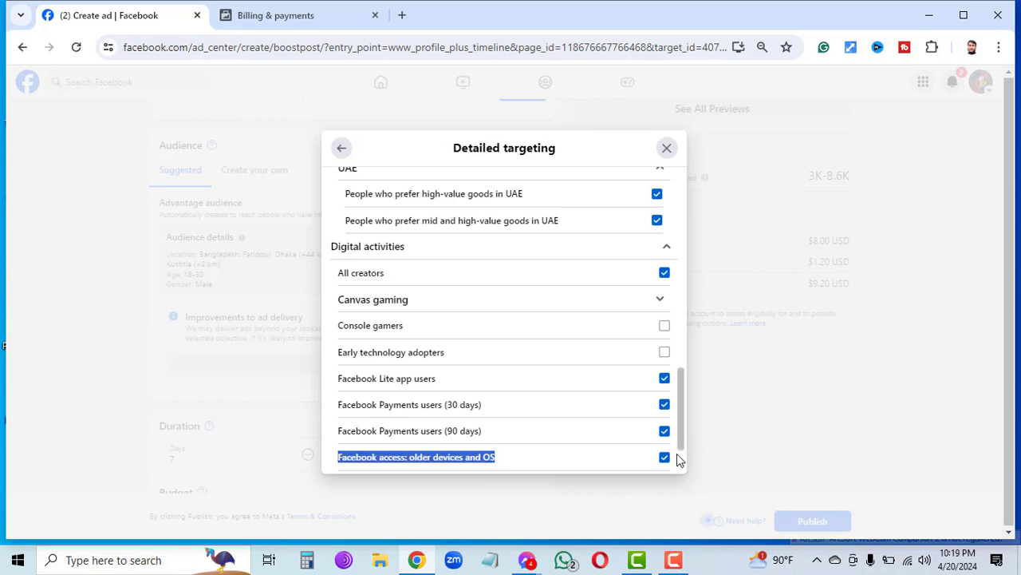
{"action": "scroll", "coordinate": [682, 255], "scroll_direction": "up", "scroll_amount": 3}
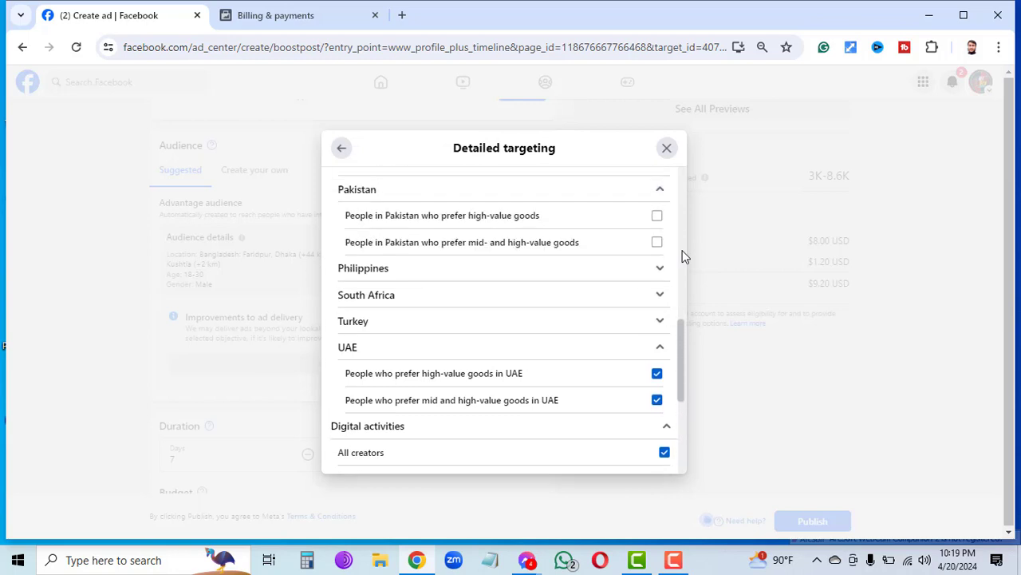
{"action": "scroll", "coordinate": [681, 181], "scroll_direction": "up", "scroll_amount": 4}
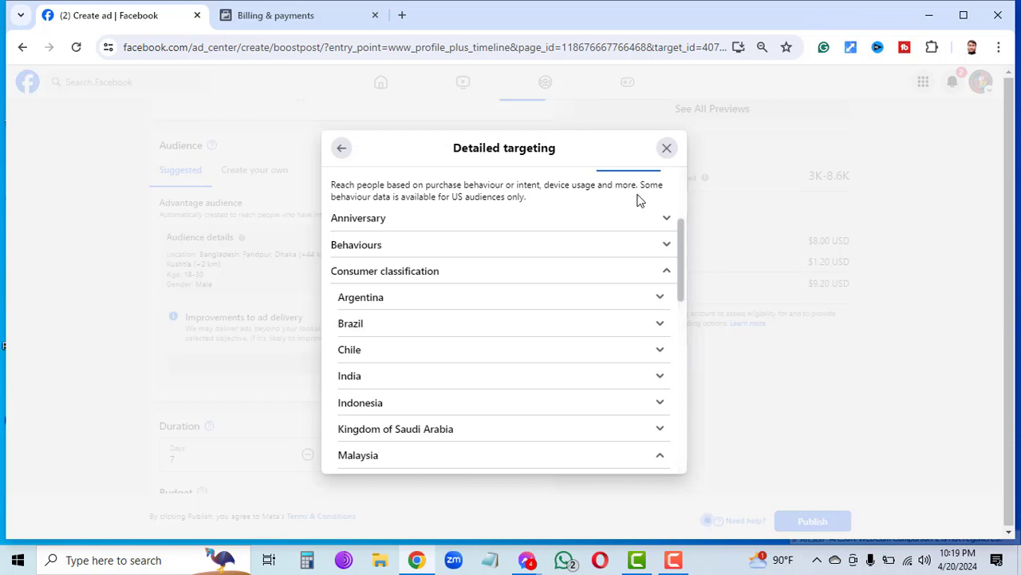
Go back to Edit audience and save the audience.
{"action": "left_click", "coordinate": [338, 146]}
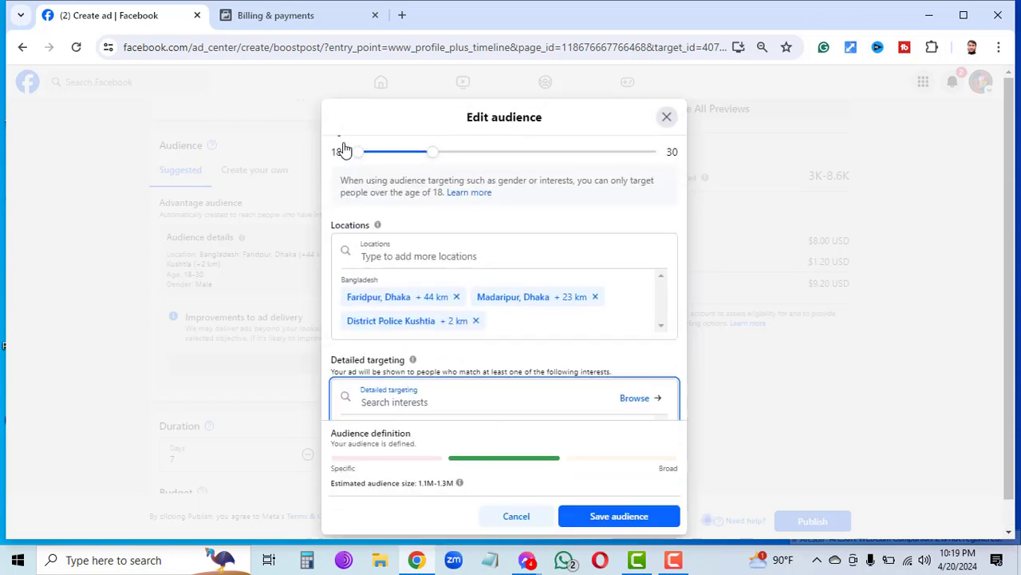
{"action": "left_click", "coordinate": [591, 519]}
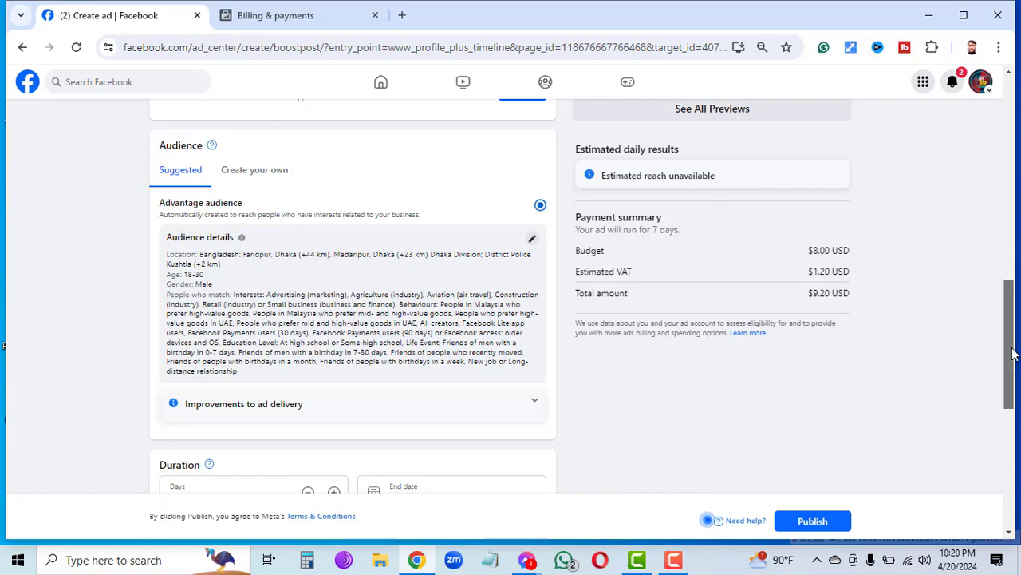
Review the 7-day duration, $8.00 budget and Visa payment, then collapse the payment method.
{"action": "left_click_drag", "start_coordinate": [1012, 354], "coordinate": [1007, 307]}
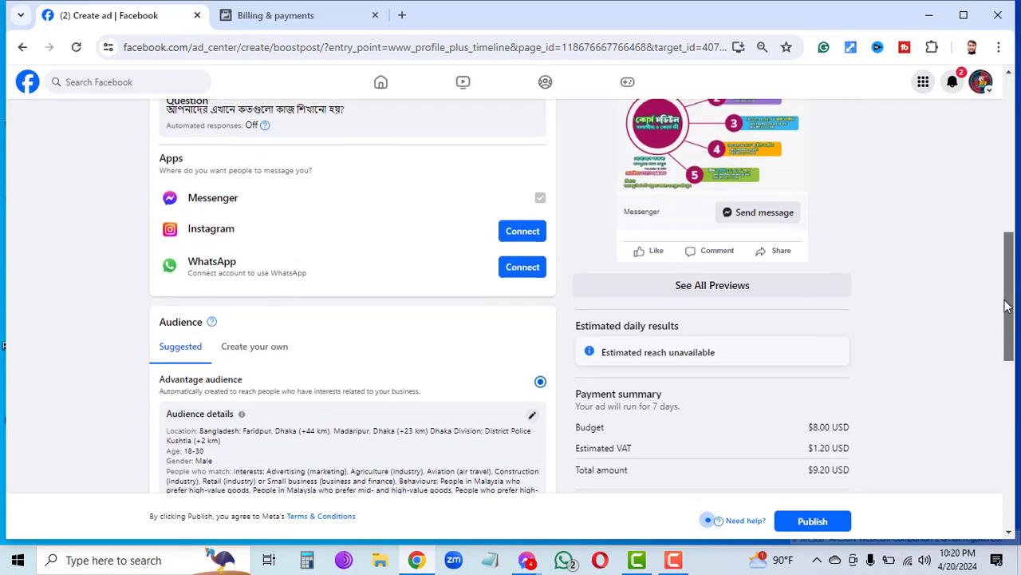
{"action": "left_click_drag", "start_coordinate": [1009, 307], "coordinate": [1017, 438]}
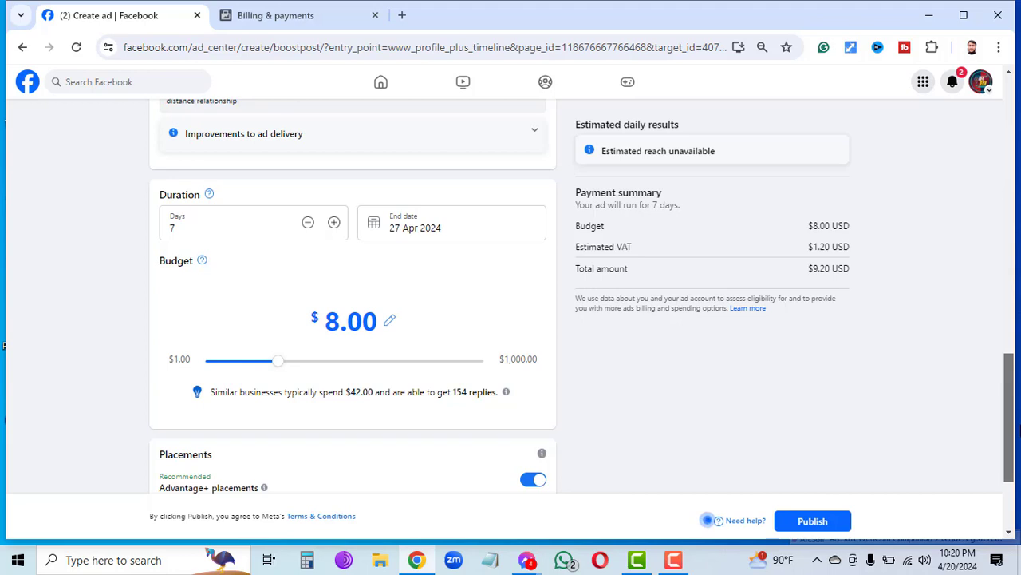
{"action": "left_click_drag", "start_coordinate": [1017, 439], "coordinate": [1017, 484]}
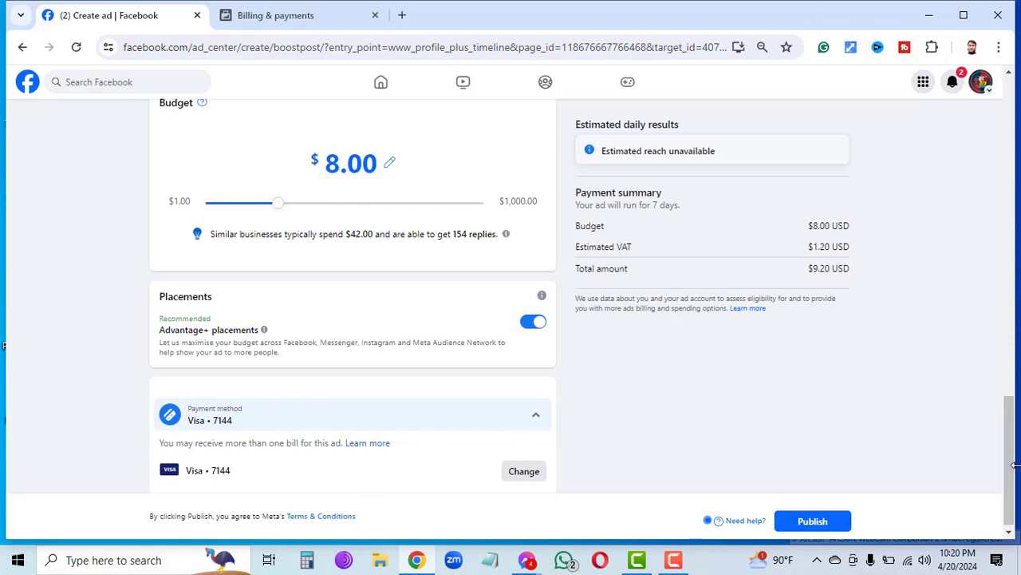
{"action": "left_click", "coordinate": [536, 422]}
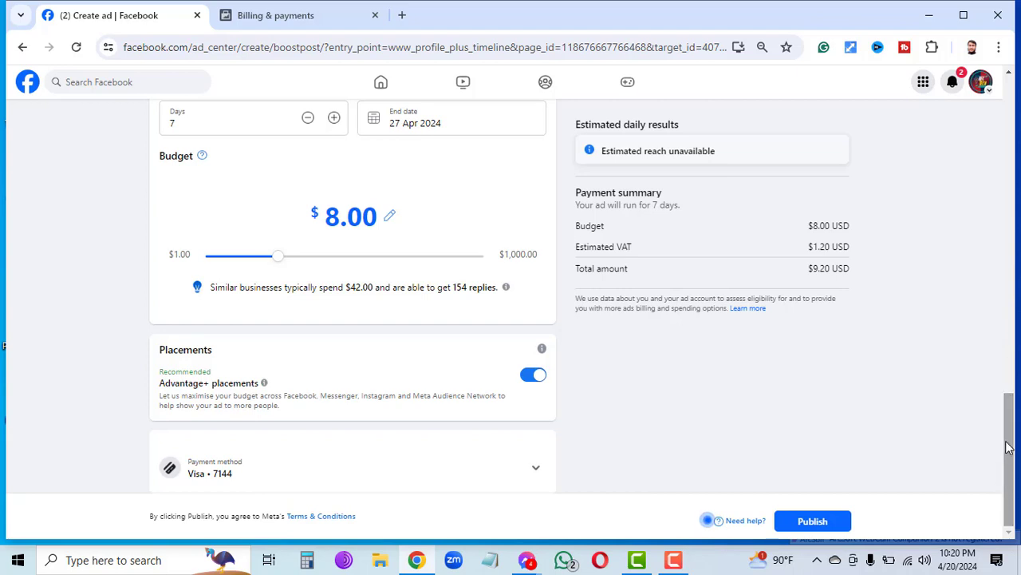
{"action": "scroll", "coordinate": [1007, 409], "scroll_direction": "up", "scroll_amount": 2}
{"action": "scroll", "coordinate": [1007, 408], "scroll_direction": "up", "scroll_amount": 5}
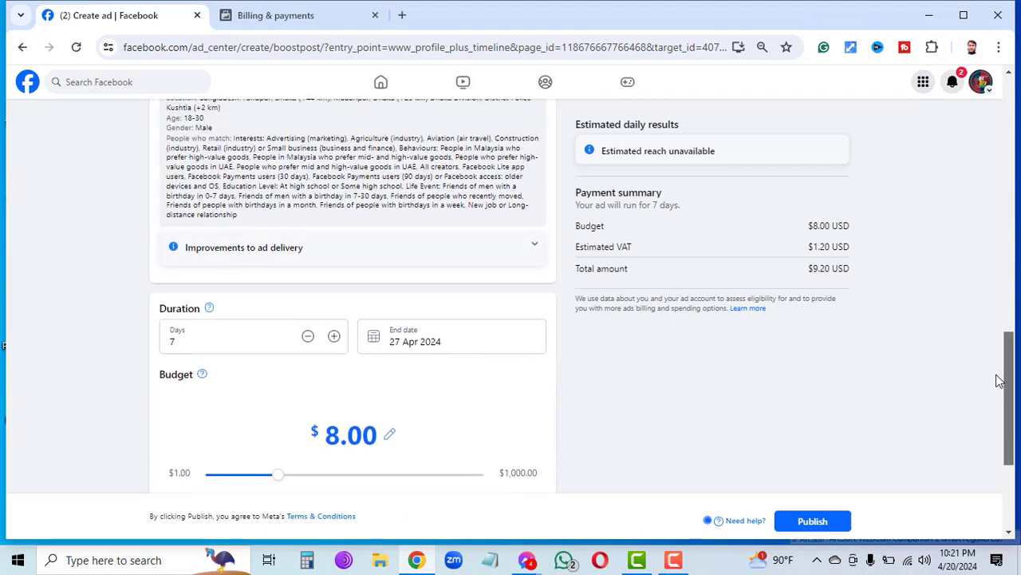
{"action": "scroll", "coordinate": [975, 272], "scroll_direction": "up", "scroll_amount": 3}
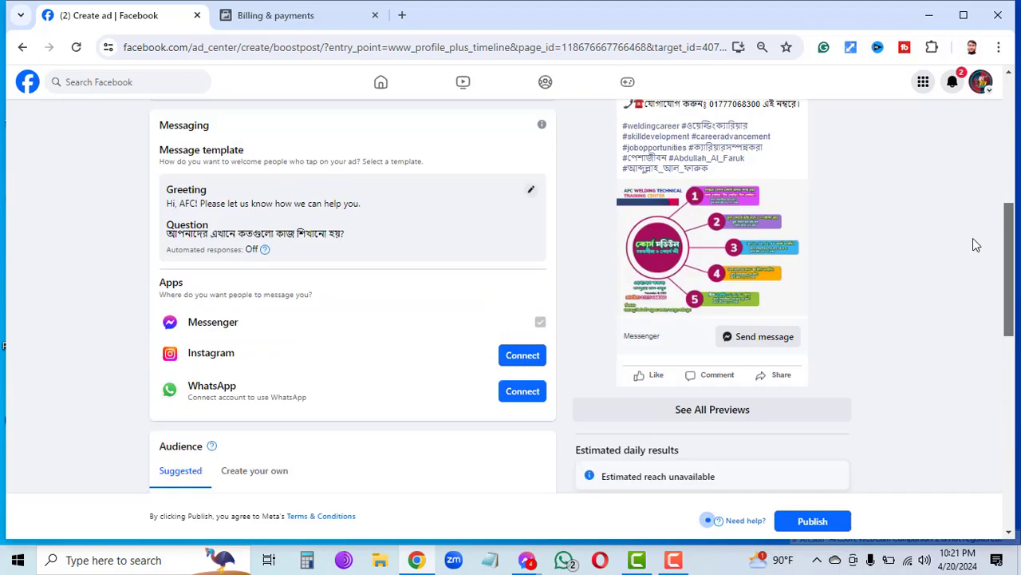
{"action": "scroll", "coordinate": [977, 279], "scroll_direction": "down", "scroll_amount": 5}
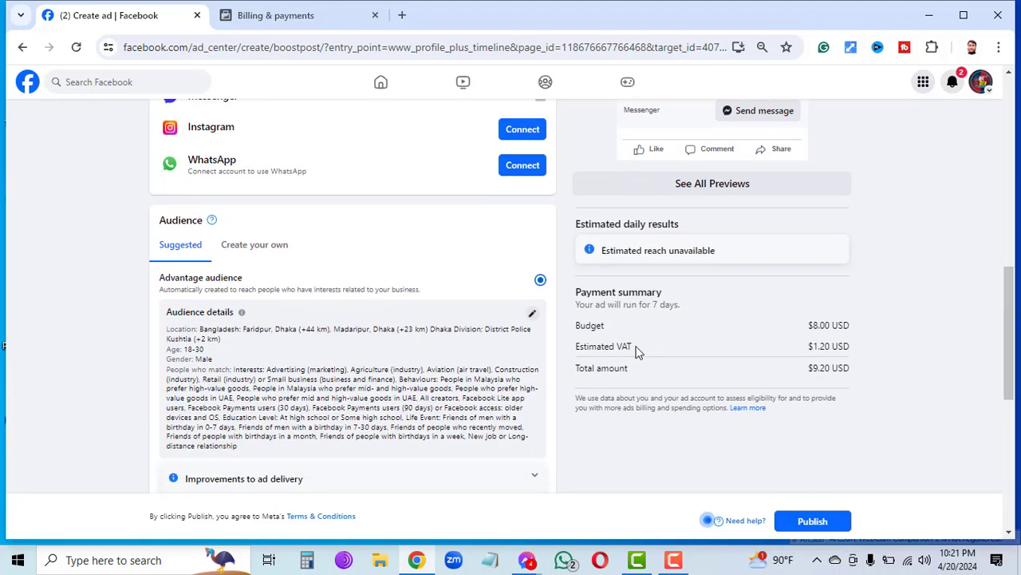
{"action": "left_click", "coordinate": [532, 313]}
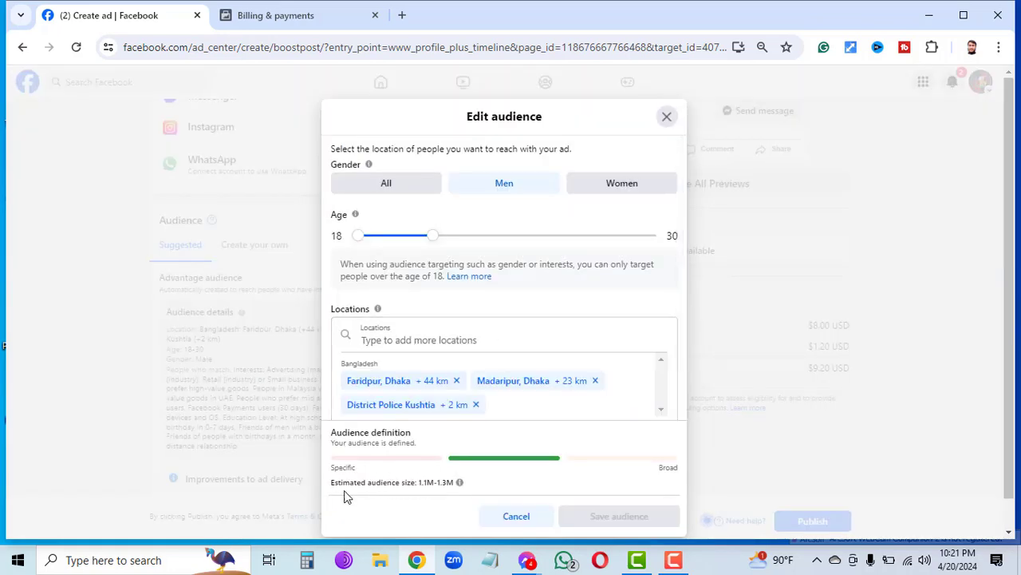
{"action": "left_click_drag", "start_coordinate": [334, 494], "coordinate": [337, 488]}
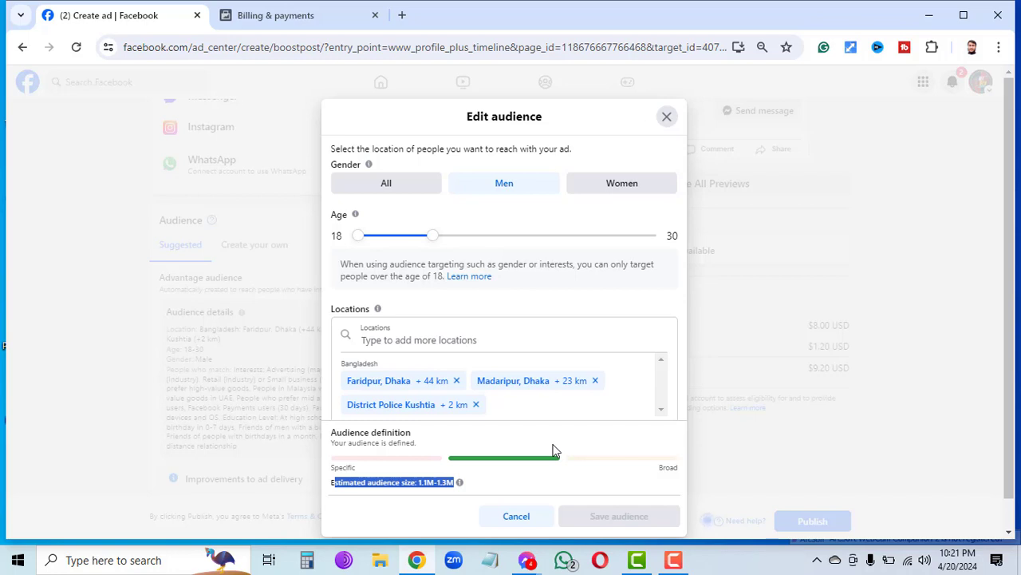
{"action": "left_click", "coordinate": [388, 482]}
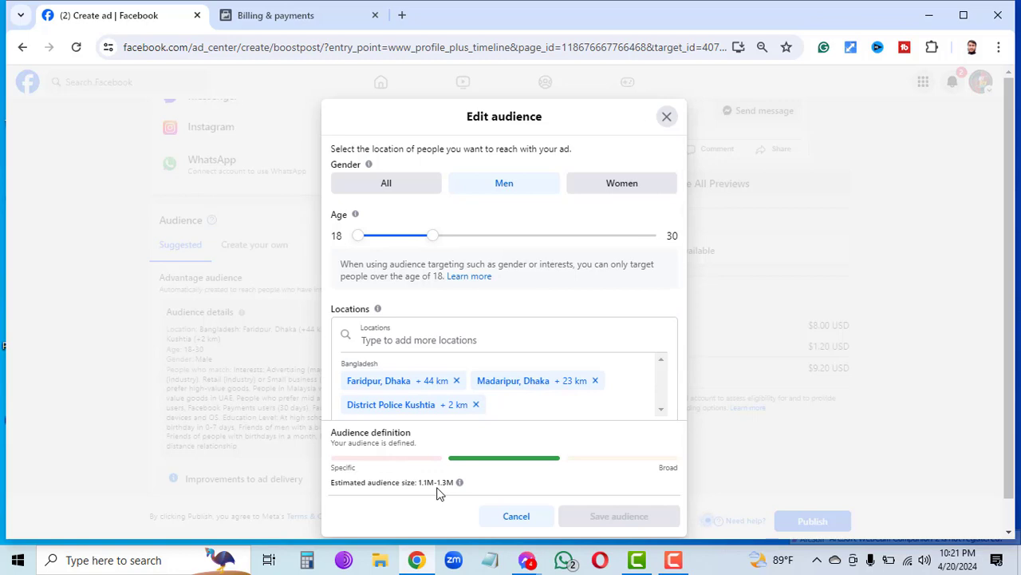
{"action": "left_click", "coordinate": [515, 515]}
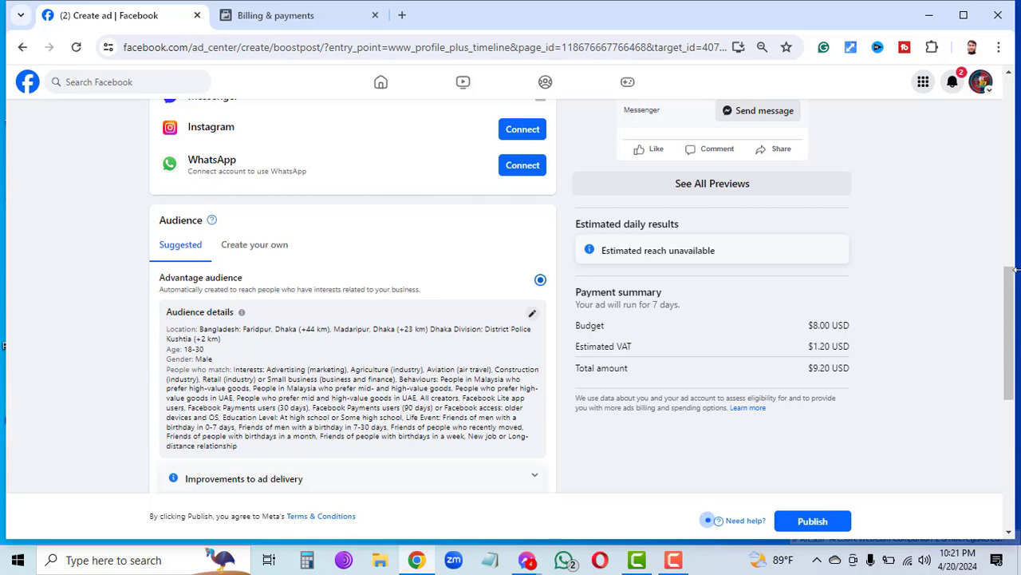
Scroll down to the audience and payment summary, then close the Create ad tab.
{"action": "left_click_drag", "start_coordinate": [1014, 311], "coordinate": [988, 40]}
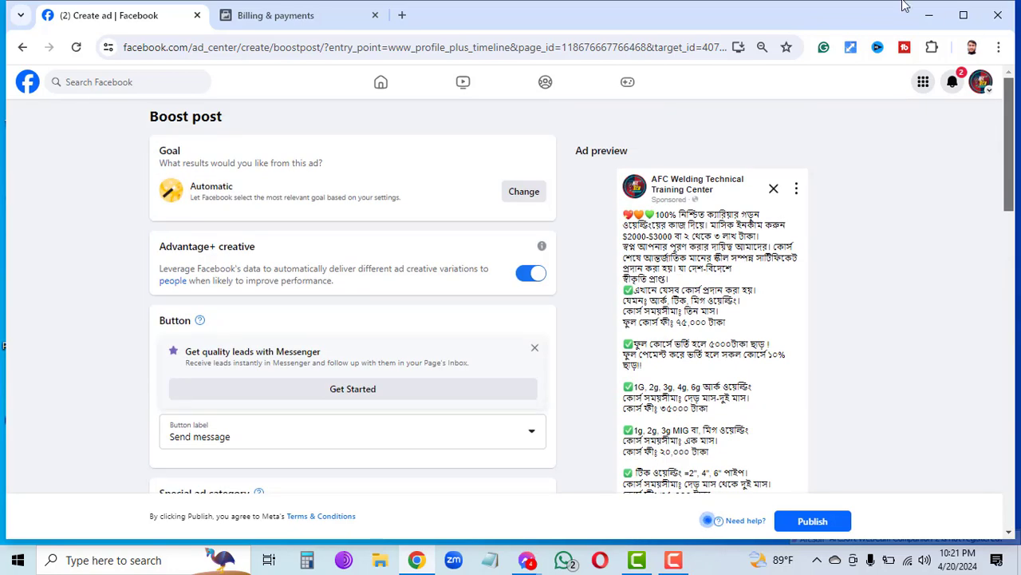
{"action": "key", "text": "Page_Down"}
{"action": "key", "text": "Page_Down"}
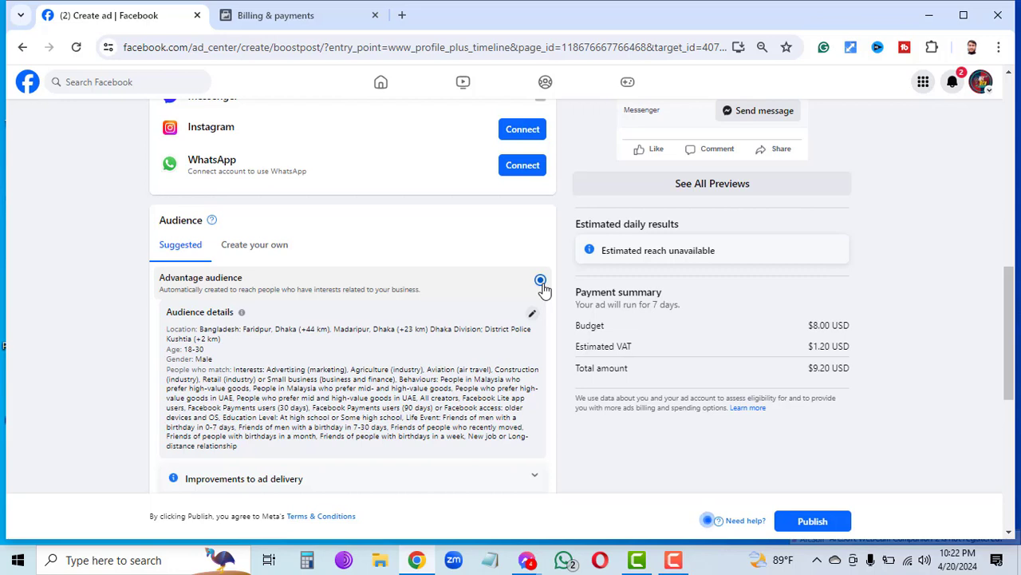
{"action": "left_click", "coordinate": [197, 16]}
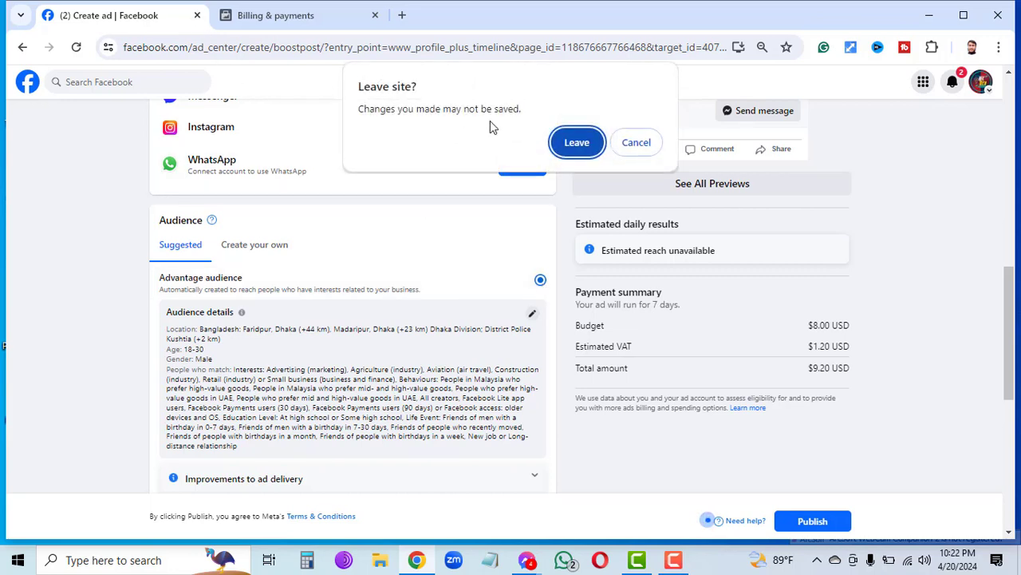
Leave the unsaved Create ad page and load facebook.com/adsmanager in a new tab.
{"action": "left_click", "coordinate": [577, 143]}
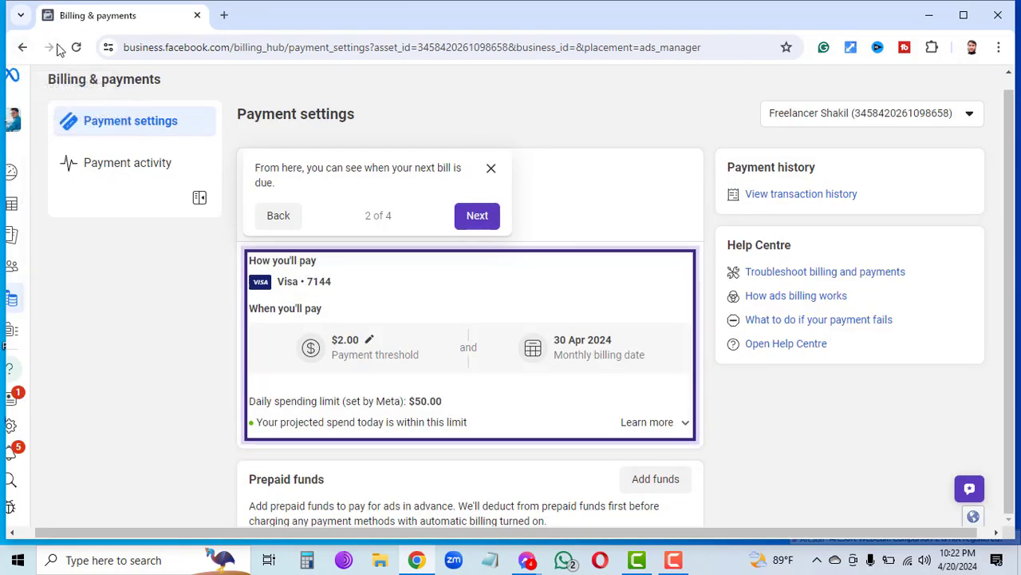
{"action": "left_click", "coordinate": [225, 16]}
{"action": "type", "text": "f"}
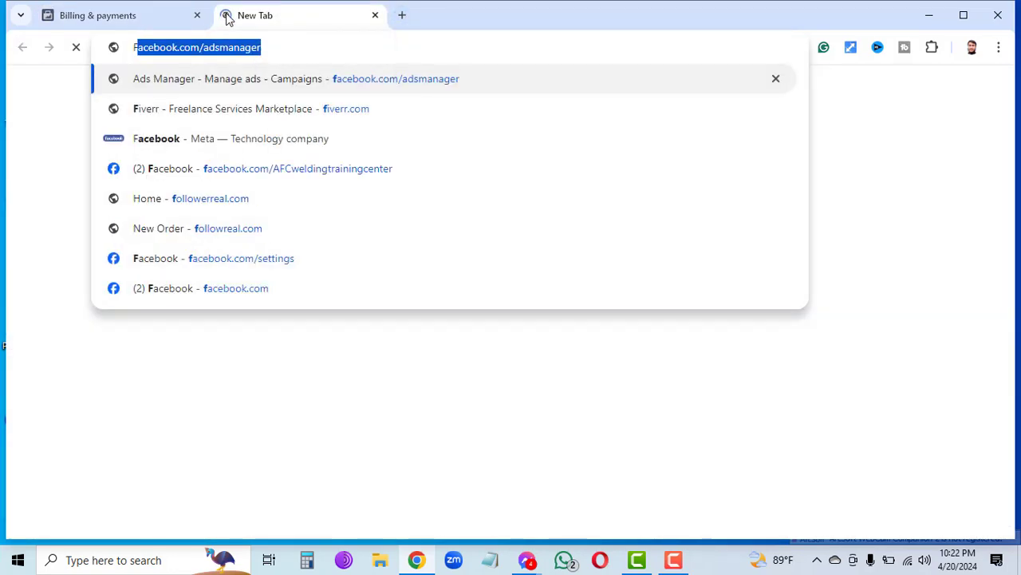
{"action": "key", "text": "Return"}
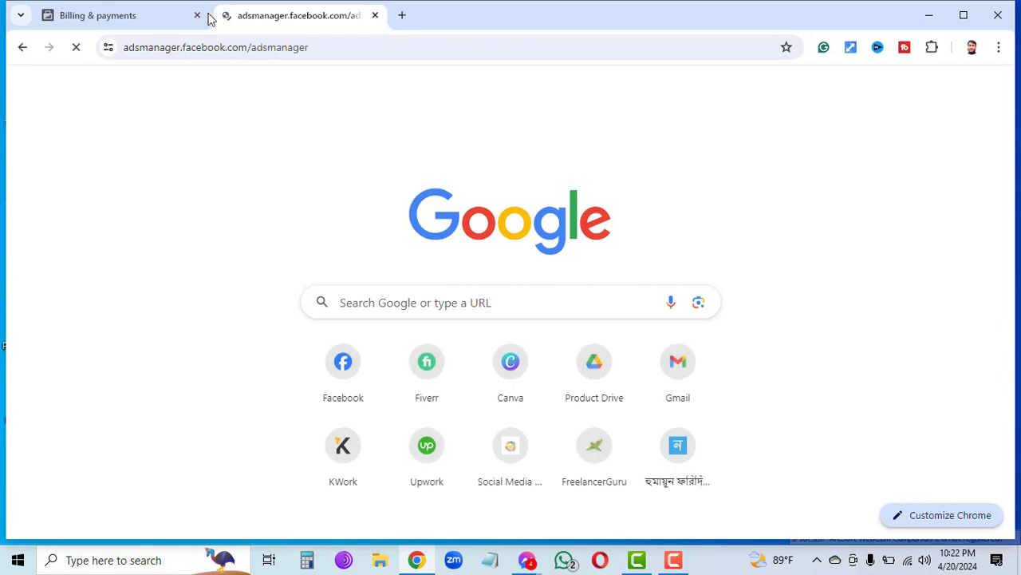